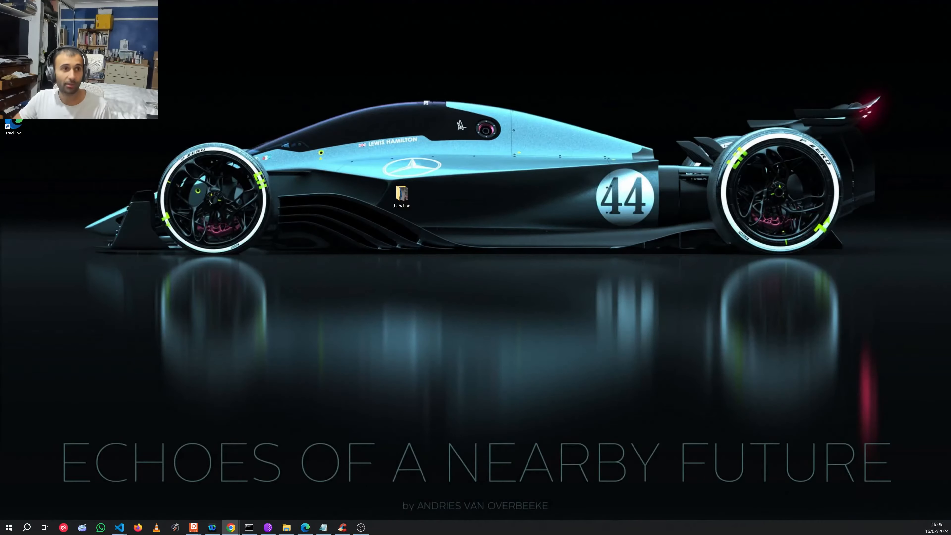
Step: Maximize Chrome and proceed past the certificate warning to 192.168.10.5
{"action": "left_click_drag", "start_coordinate": [0, 125], "coordinate": [250, 125]}
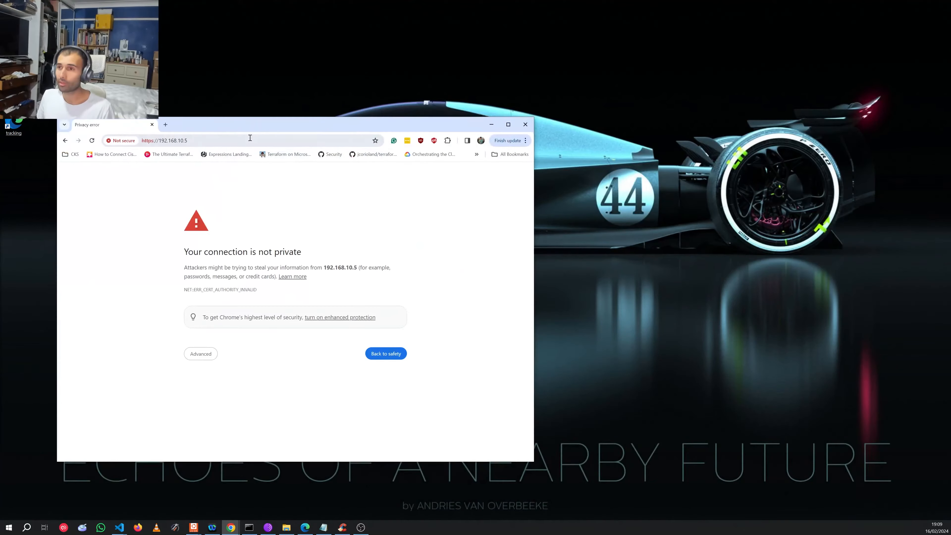
{"action": "double_click", "coordinate": [220, 121]}
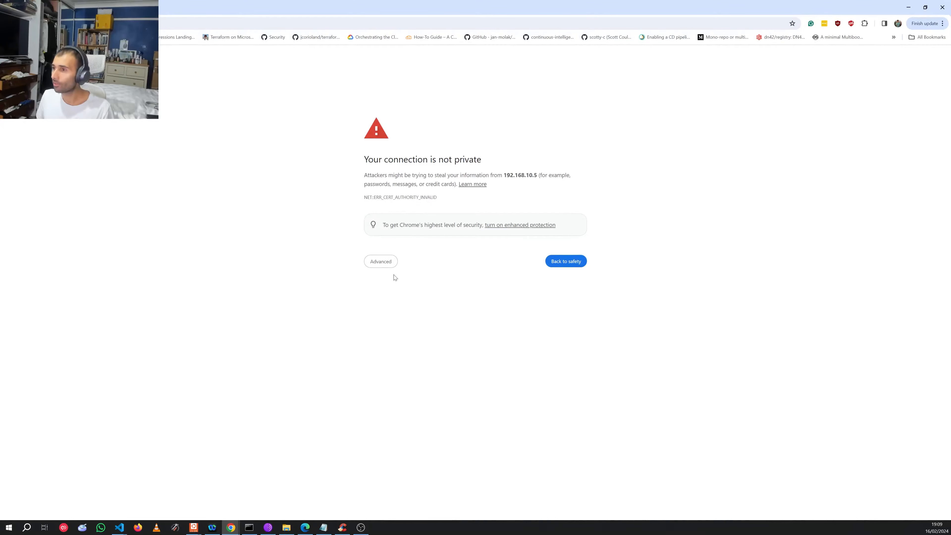
{"action": "left_click", "coordinate": [387, 263]}
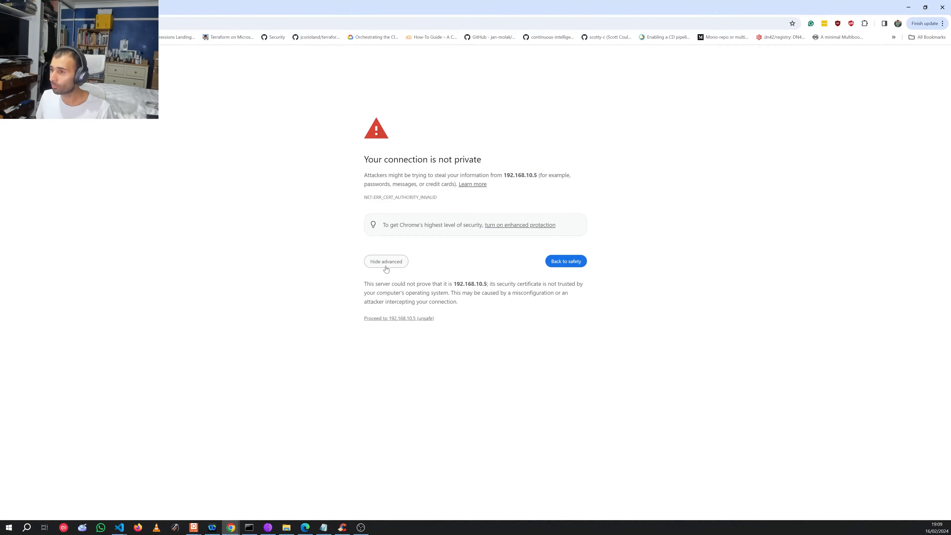
{"action": "left_click", "coordinate": [394, 319]}
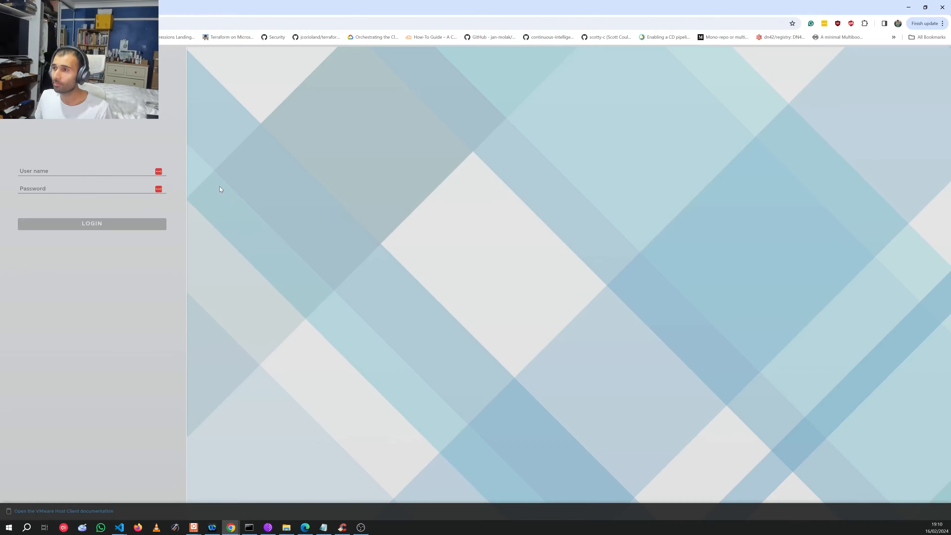
Step: Log in to the ESXi host as root with the account password
{"action": "type", "text": "root"}
{"action": "key", "text": "Tab"}
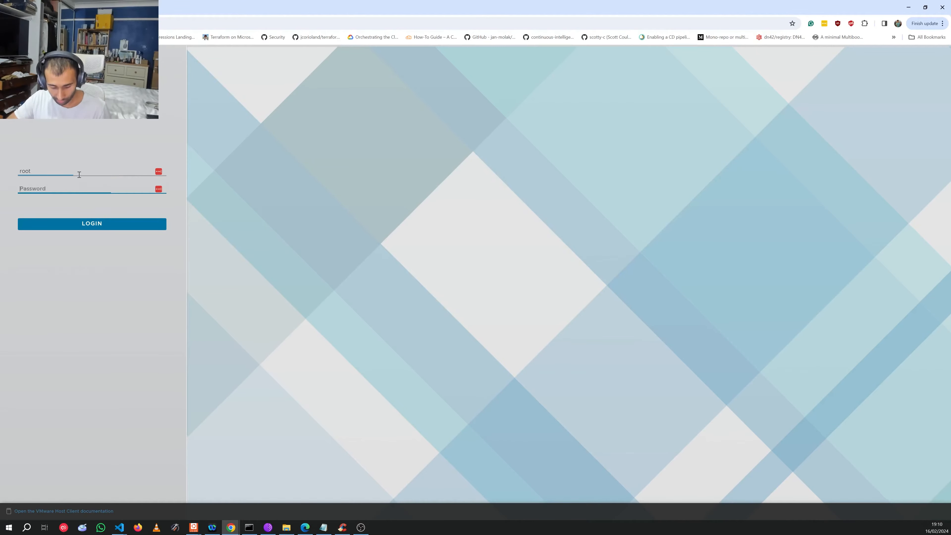
{"action": "type", "text": "••••••••"}
{"action": "key", "text": "Return"}
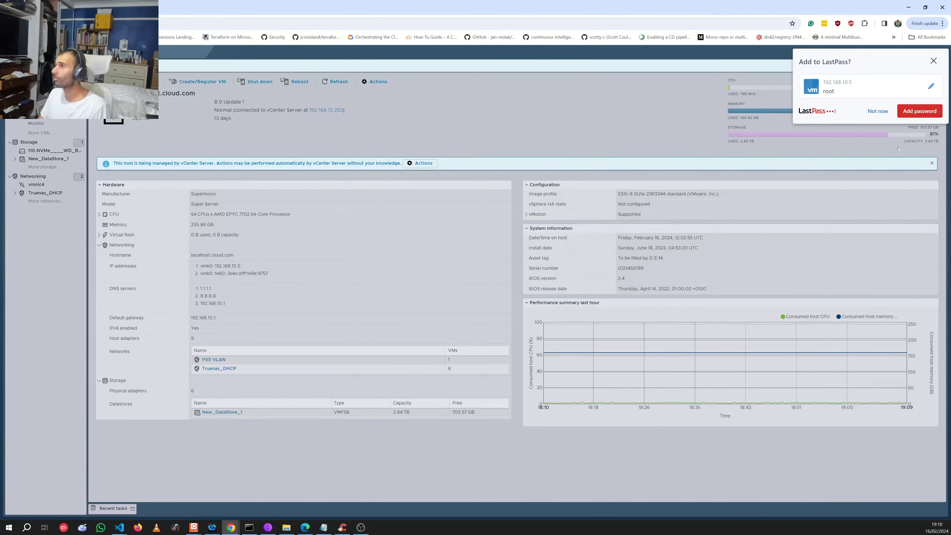
Step: Decline LastPass's password-save offer and show the Virtual Machines list
{"action": "left_click", "coordinate": [877, 111]}
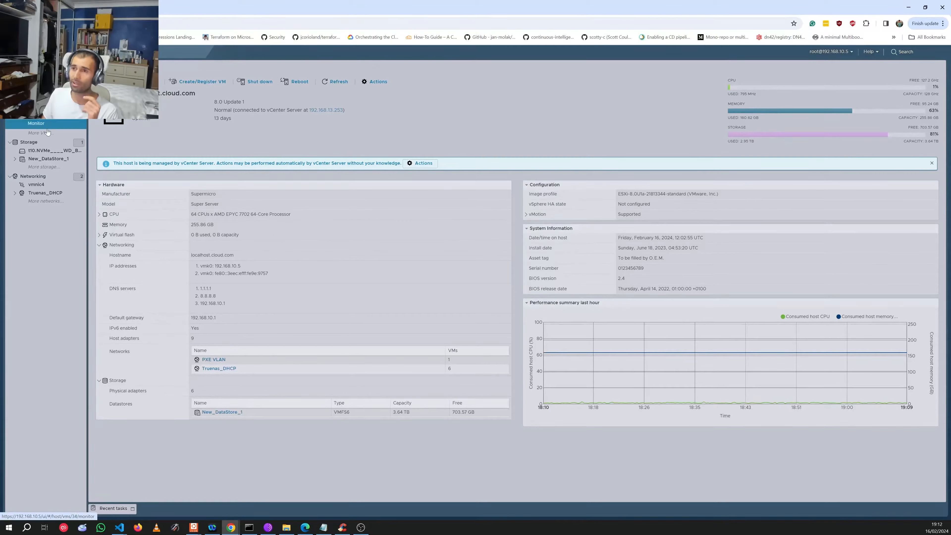
{"action": "left_click", "coordinate": [37, 106]}
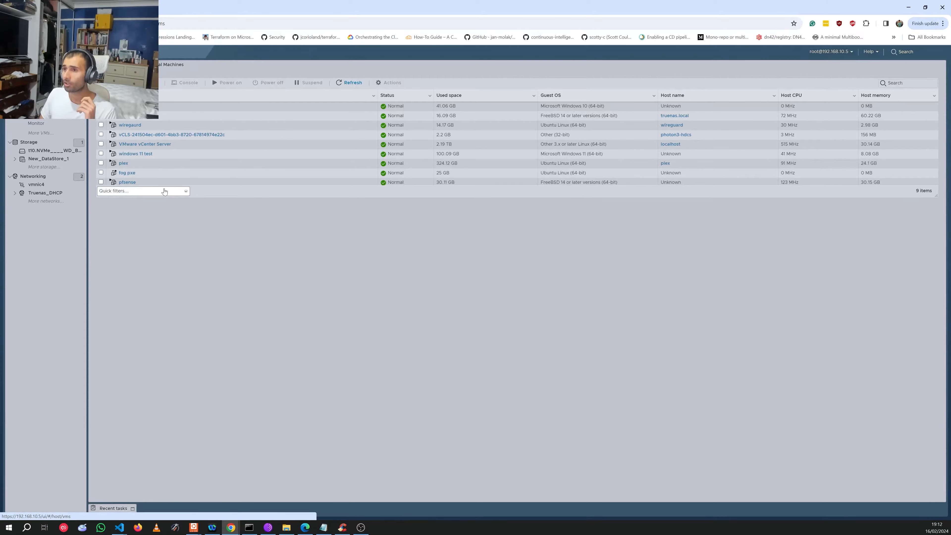
Step: Select the pfsense VM row to show its details panel
{"action": "left_click", "coordinate": [161, 182]}
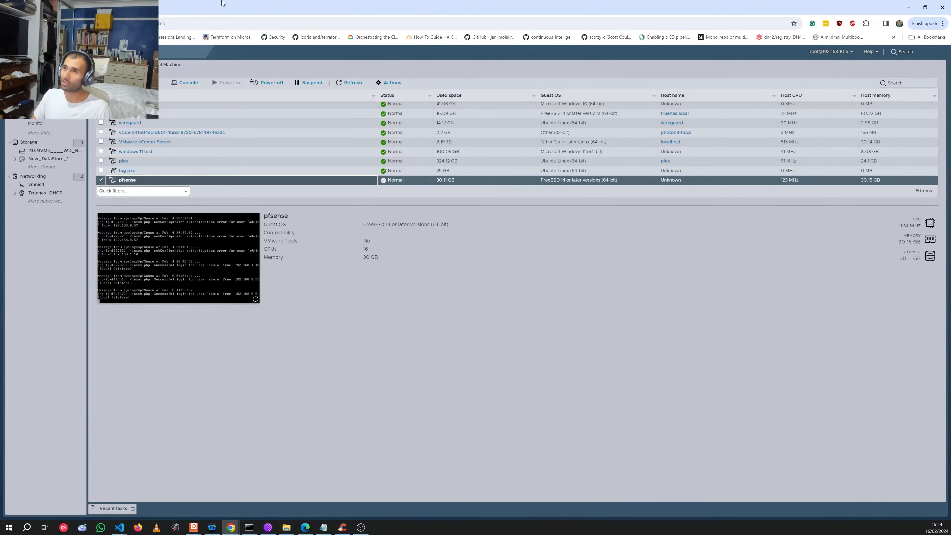
Step: Search Google for 'DORA DHCP' in a new tab, then return to the ESXi tab
{"action": "key", "text": "ctrl+t"}
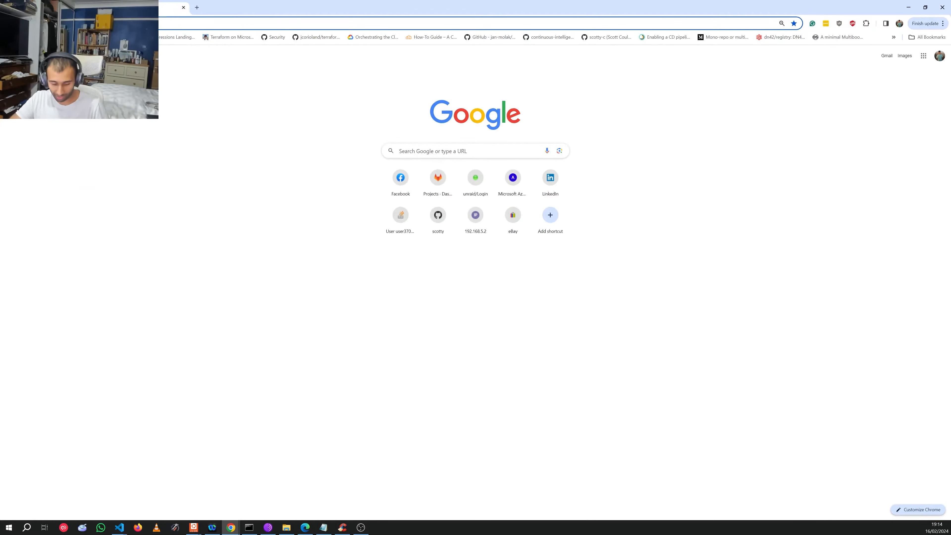
{"action": "type", "text": "dorA"}
{"action": "key", "text": "Return"}
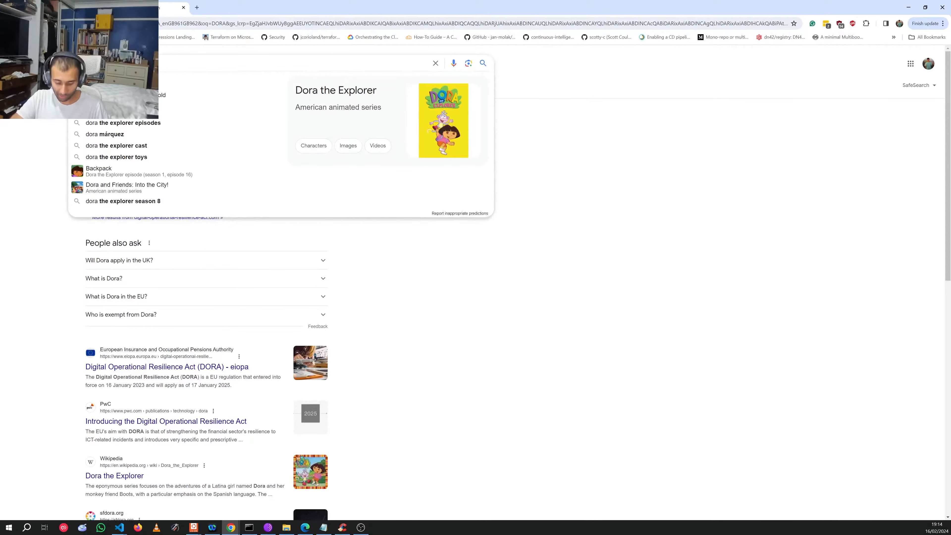
{"action": "type", "text": "DHCP"}
{"action": "key", "text": "Return"}
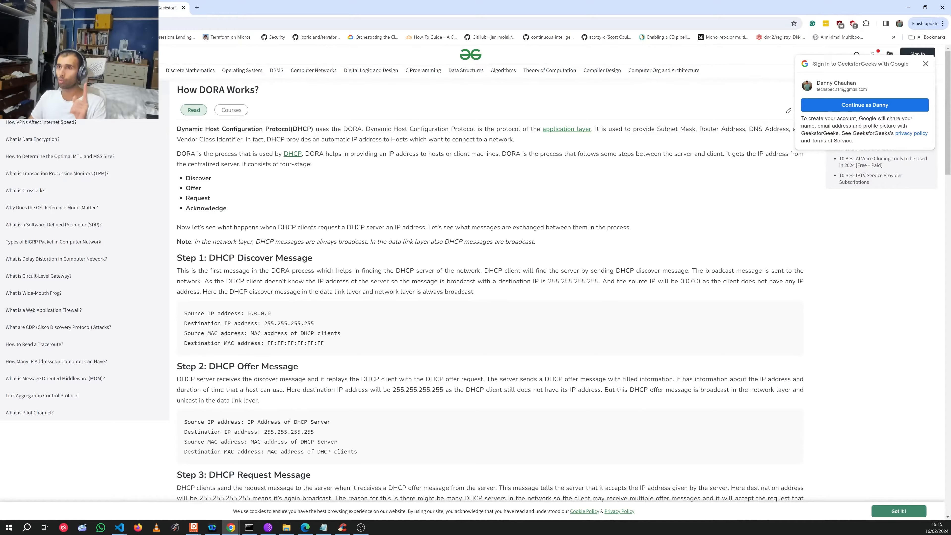
{"action": "left_click", "coordinate": [57, 7]}
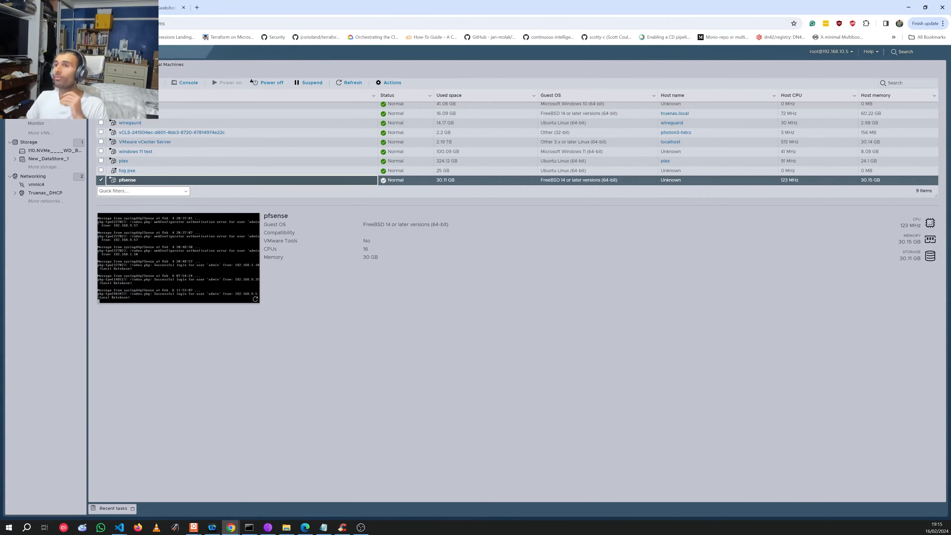
Step: Start a new virtual machine named pfsense2
{"action": "left_click", "coordinate": [130, 83]}
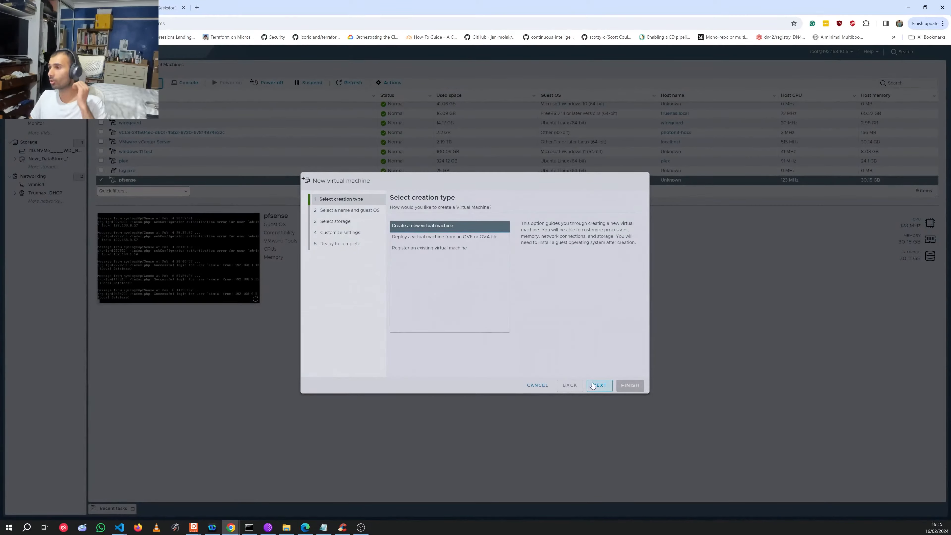
{"action": "left_click", "coordinate": [600, 386]}
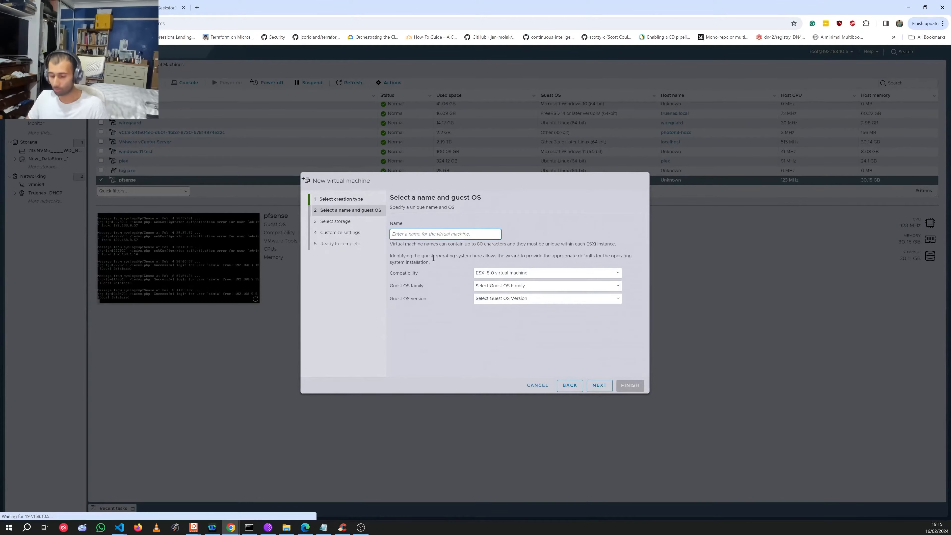
{"action": "type", "text": "pfsen"}
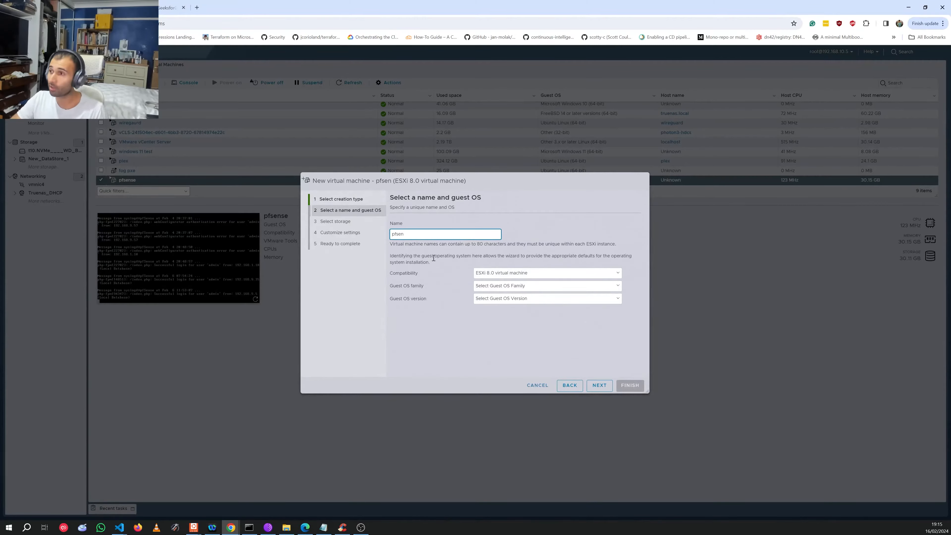
{"action": "type", "text": "se2"}
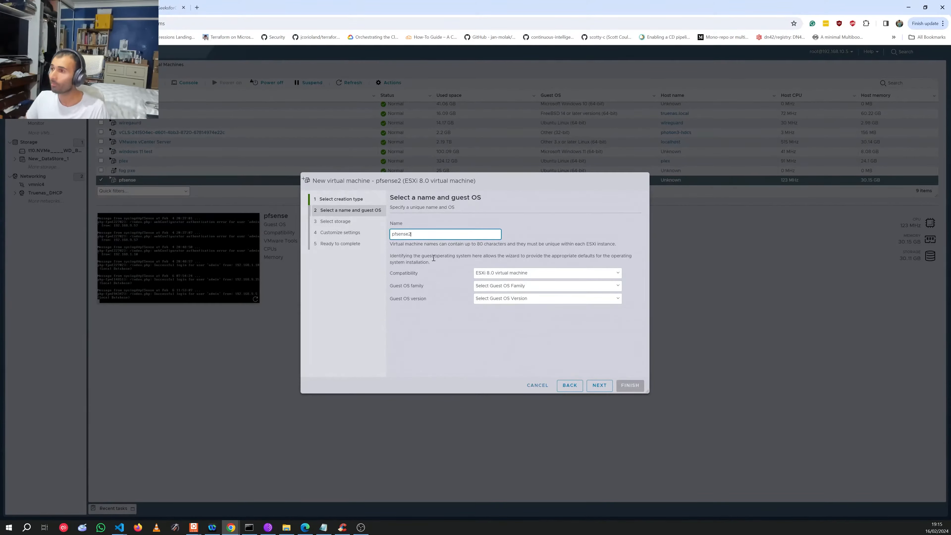
Step: Set the guest OS to Other, FreeBSD 14 or later versions (64-bit), and continue
{"action": "left_click", "coordinate": [498, 290]}
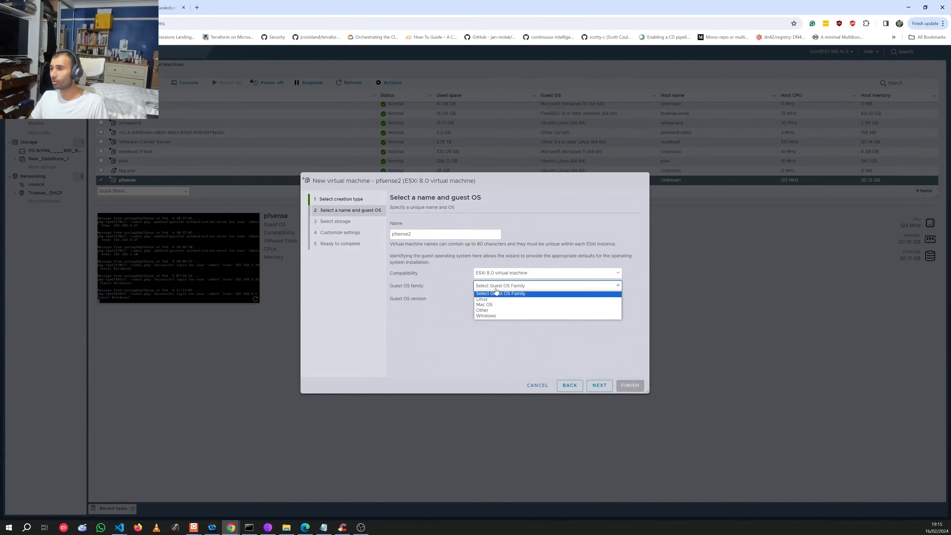
{"action": "left_click", "coordinate": [497, 310]}
{"action": "left_click", "coordinate": [490, 299]}
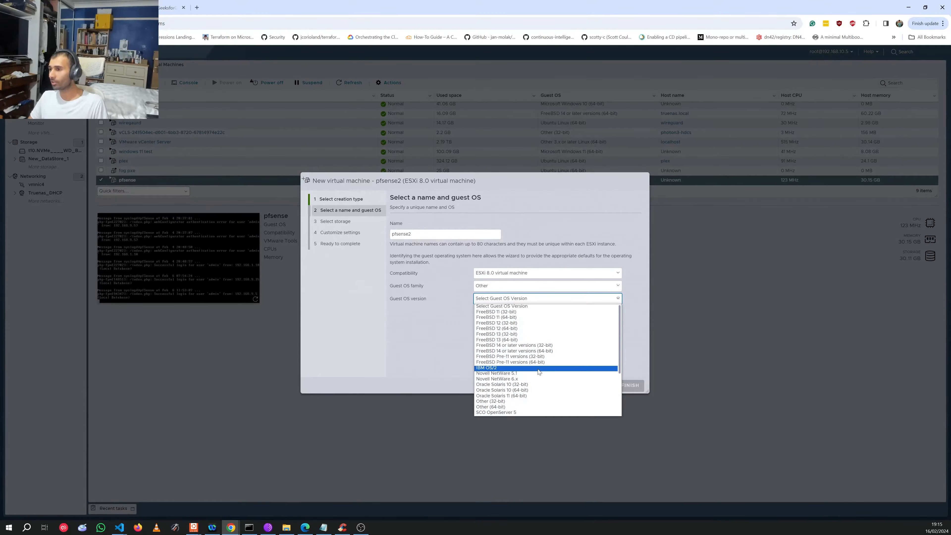
{"action": "left_click", "coordinate": [560, 345]}
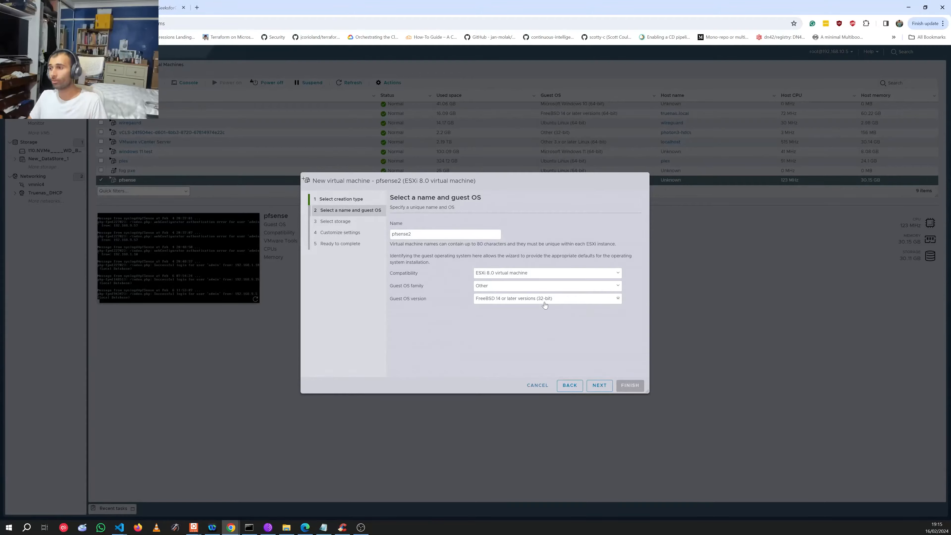
{"action": "left_click", "coordinate": [544, 302]}
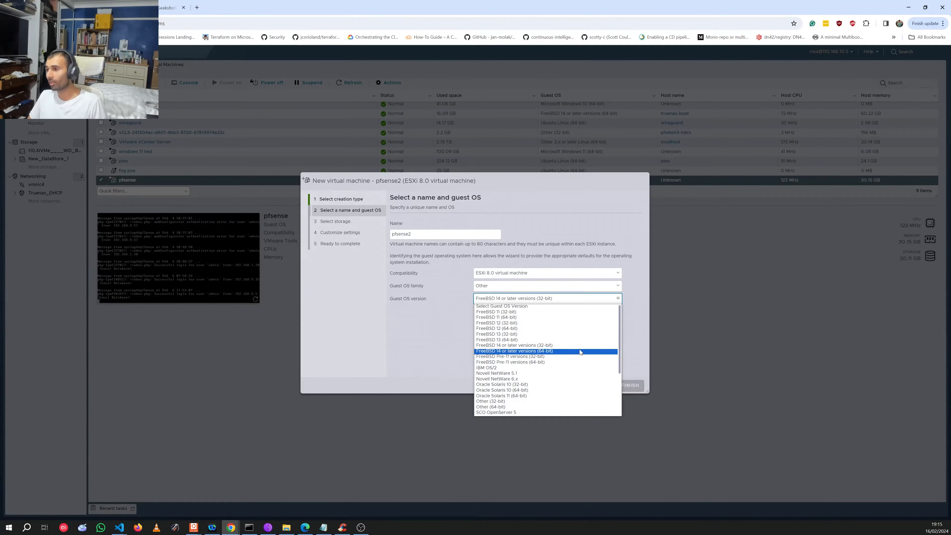
{"action": "left_click", "coordinate": [580, 351]}
{"action": "left_click", "coordinate": [545, 304]}
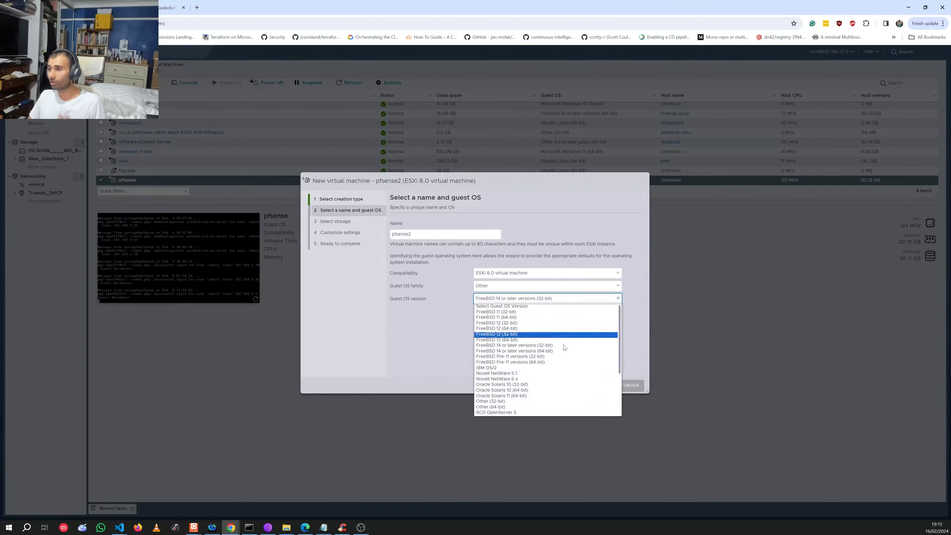
{"action": "left_click", "coordinate": [481, 358]}
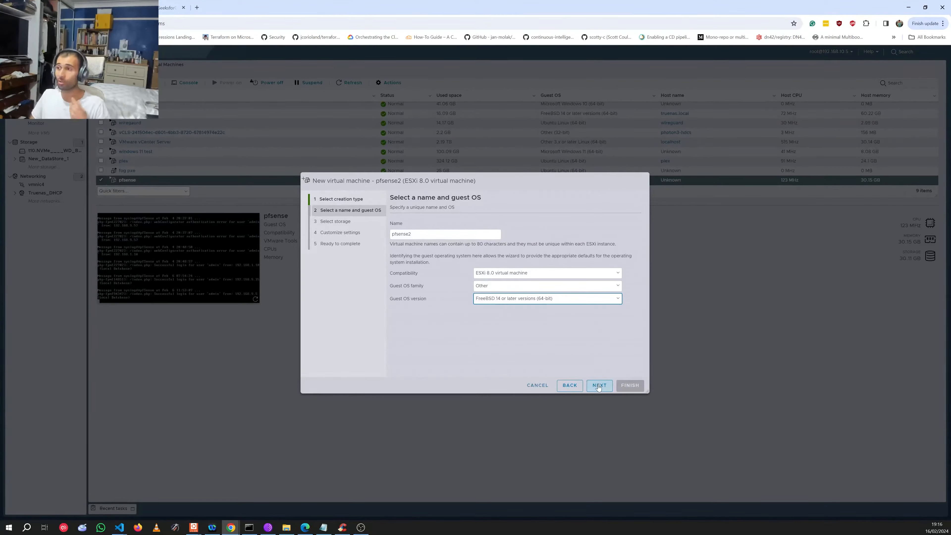
{"action": "left_click", "coordinate": [599, 388]}
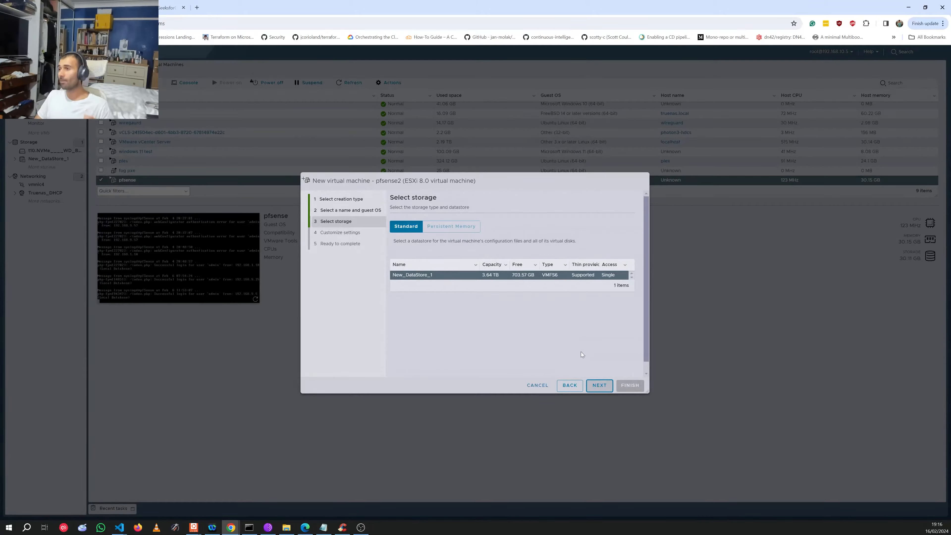
Step: Give the VM 16 CPUs and 30 GB of memory
{"action": "left_click", "coordinate": [598, 386]}
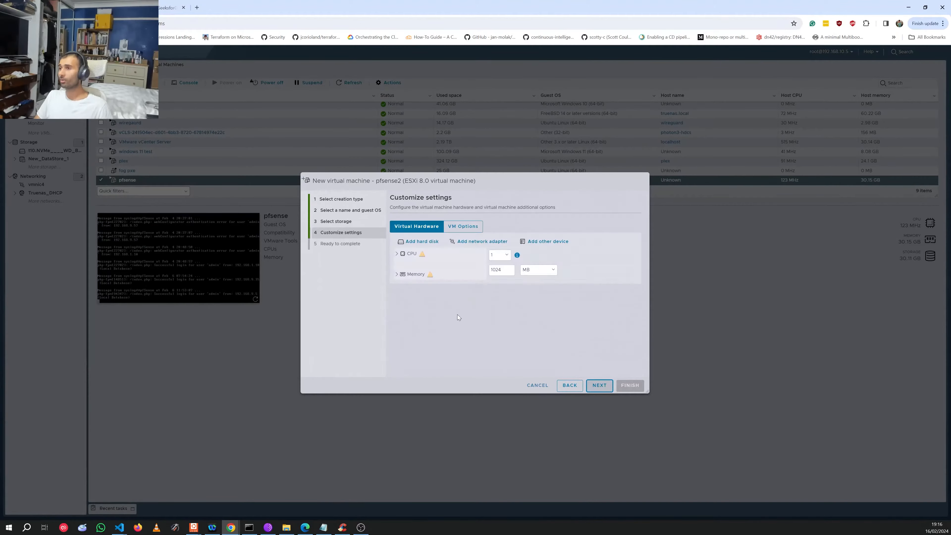
{"action": "left_click", "coordinate": [506, 255]}
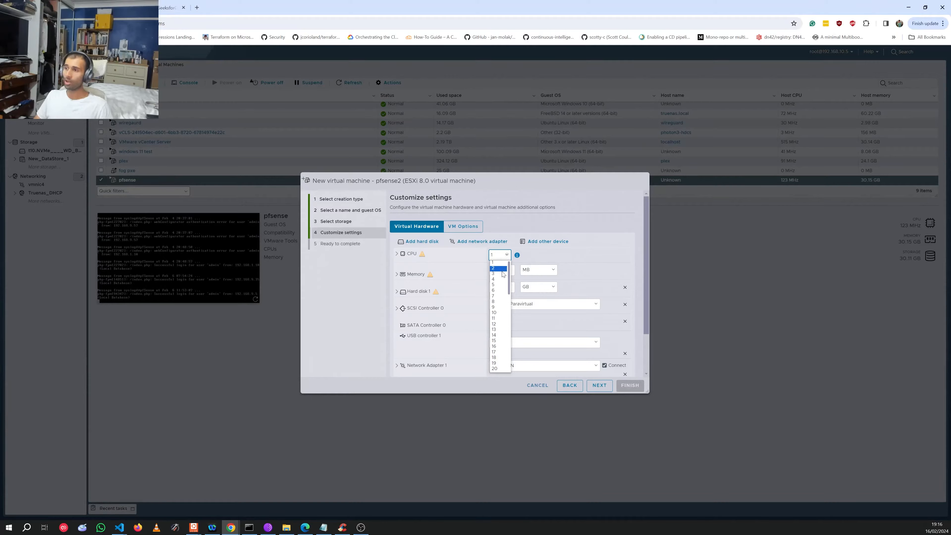
{"action": "left_click", "coordinate": [493, 346]}
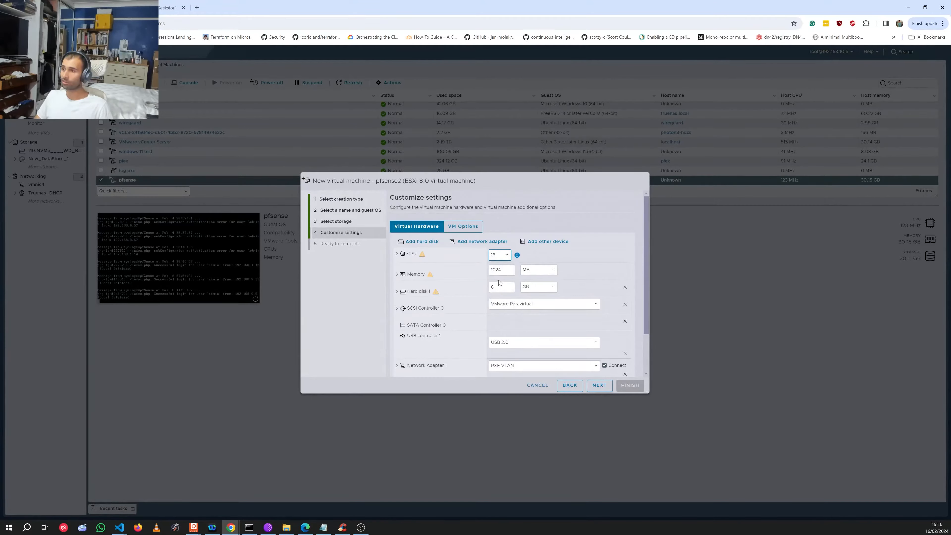
{"action": "double_click", "coordinate": [500, 270]}
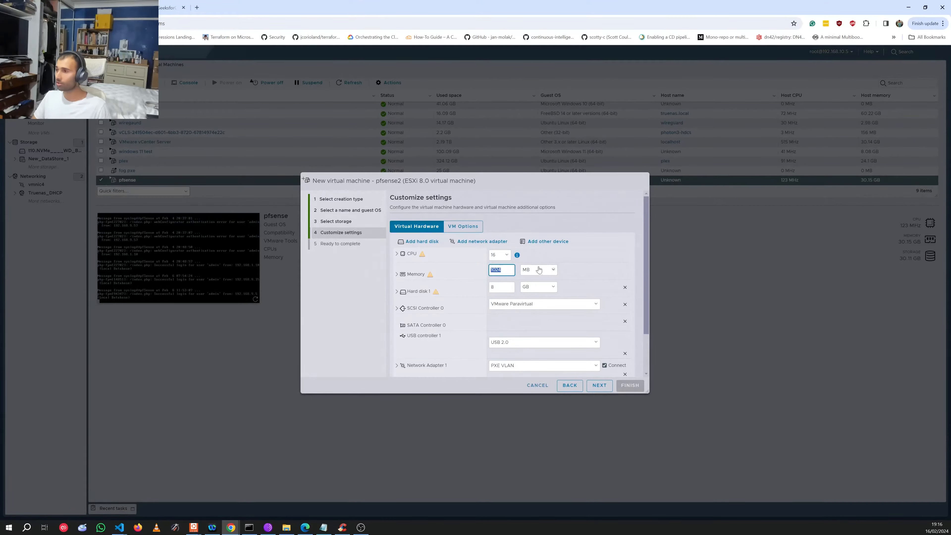
{"action": "left_click", "coordinate": [538, 270]}
{"action": "left_click", "coordinate": [537, 288]}
{"action": "left_click", "coordinate": [500, 270]}
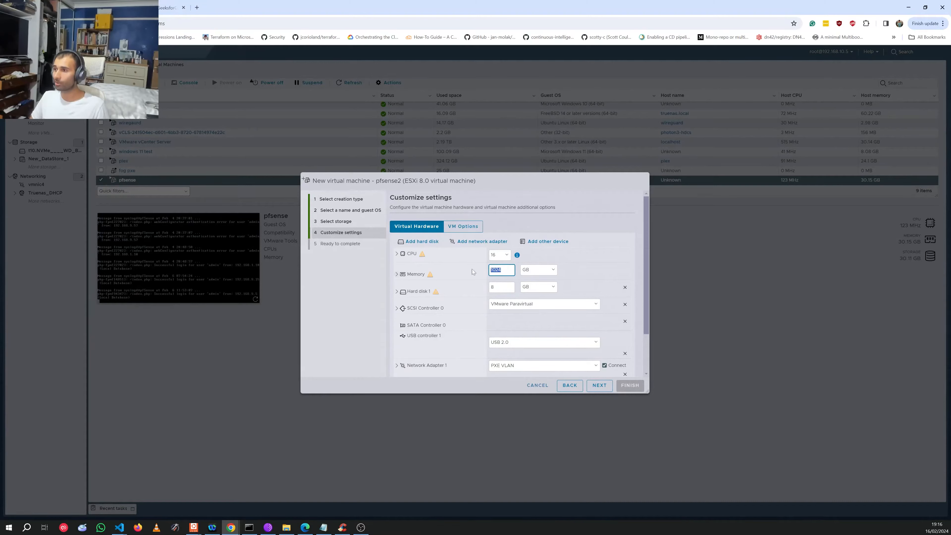
{"action": "left_click", "coordinate": [455, 275]}
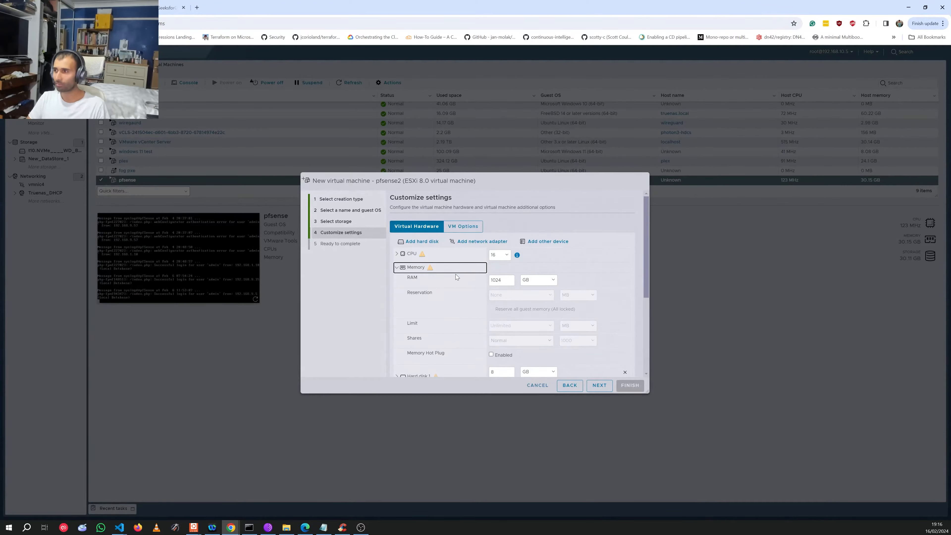
{"action": "double_click", "coordinate": [492, 278]}
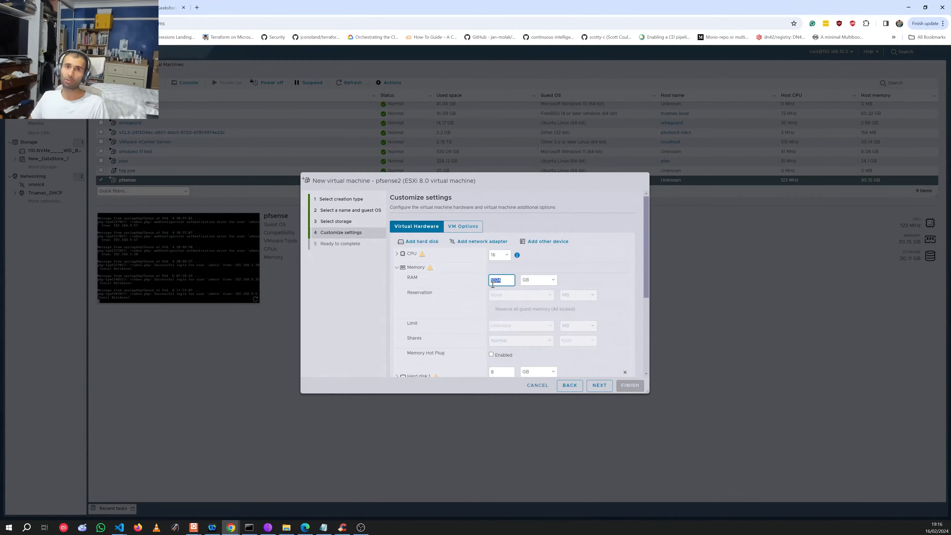
{"action": "type", "text": "30"}
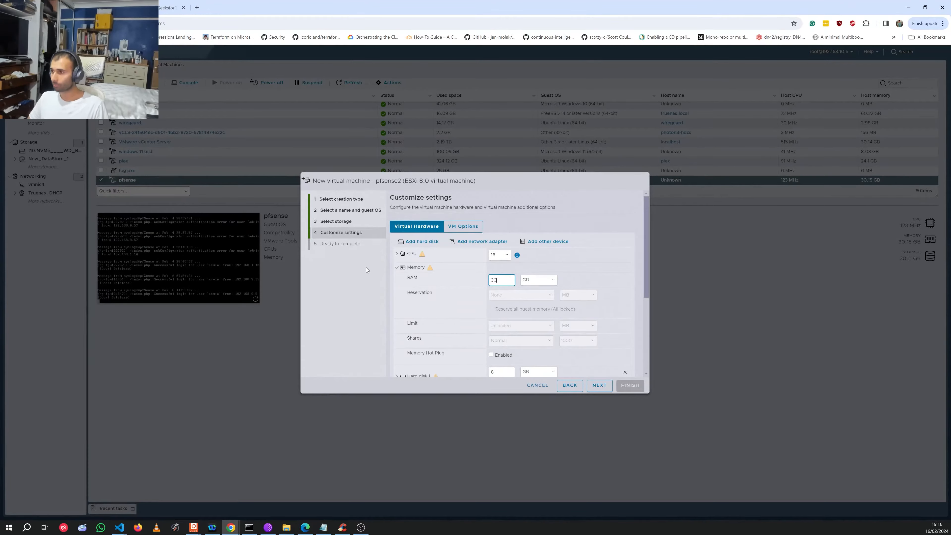
{"action": "scroll", "coordinate": [440, 285], "scroll_direction": "down", "scroll_amount": 3}
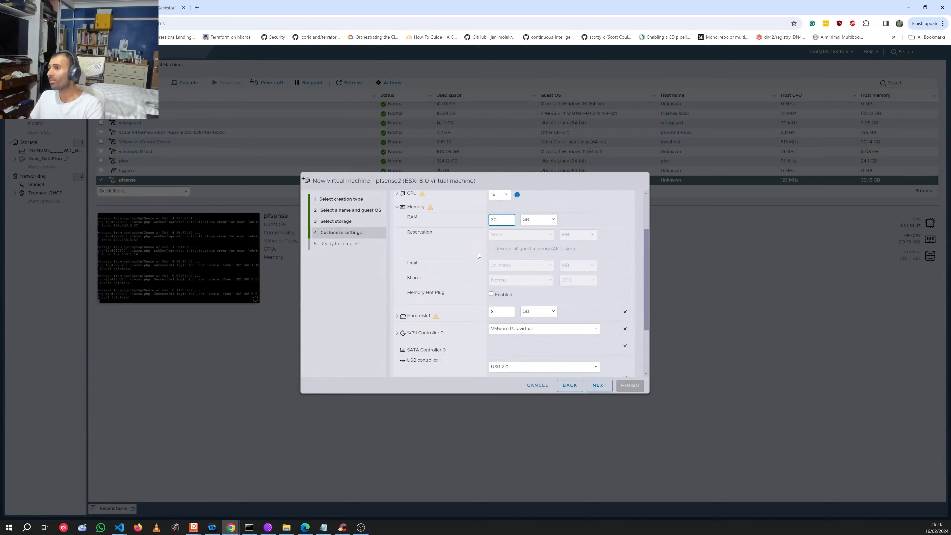
Step: Set Hard disk 1 to 30 GB with an LSI Logic SAS SCSI controller
{"action": "left_click", "coordinate": [507, 310]}
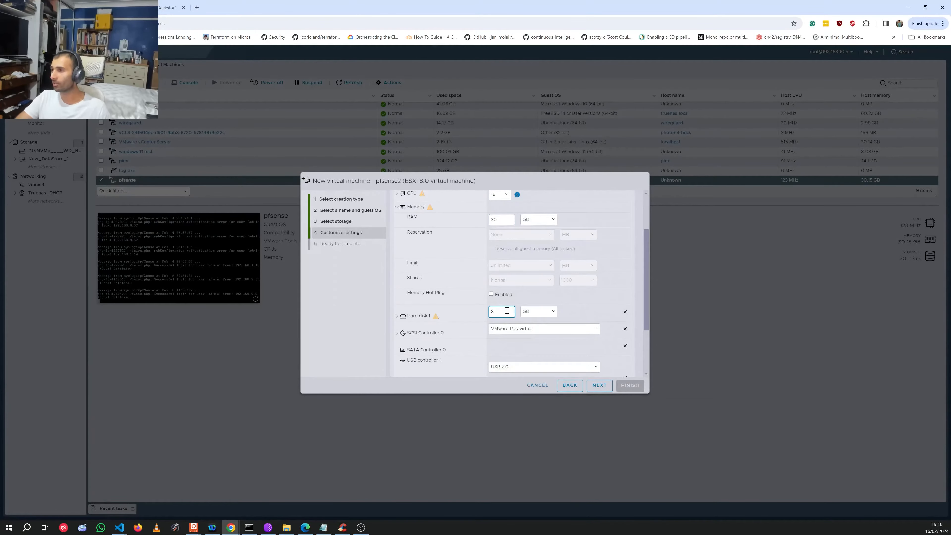
{"action": "type", "text": "30"}
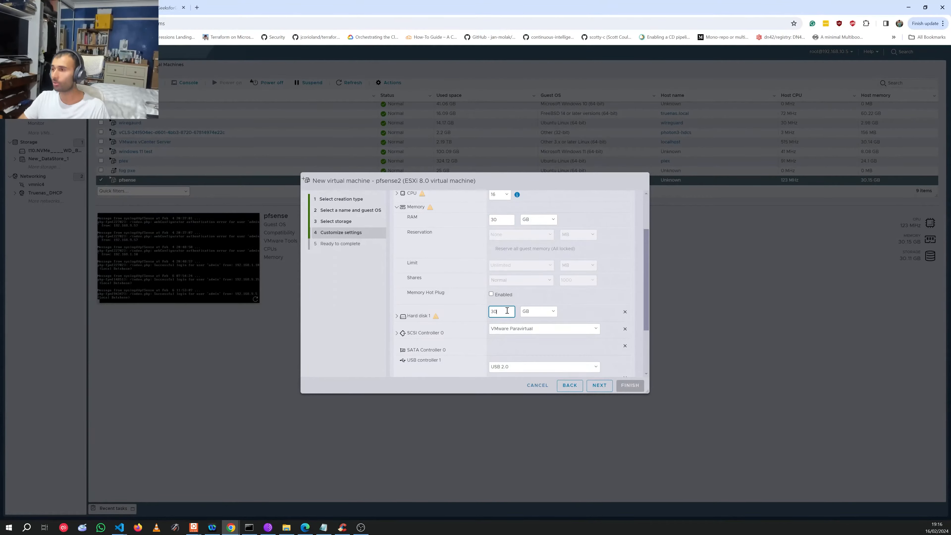
{"action": "scroll", "coordinate": [457, 290], "scroll_direction": "down", "scroll_amount": 2}
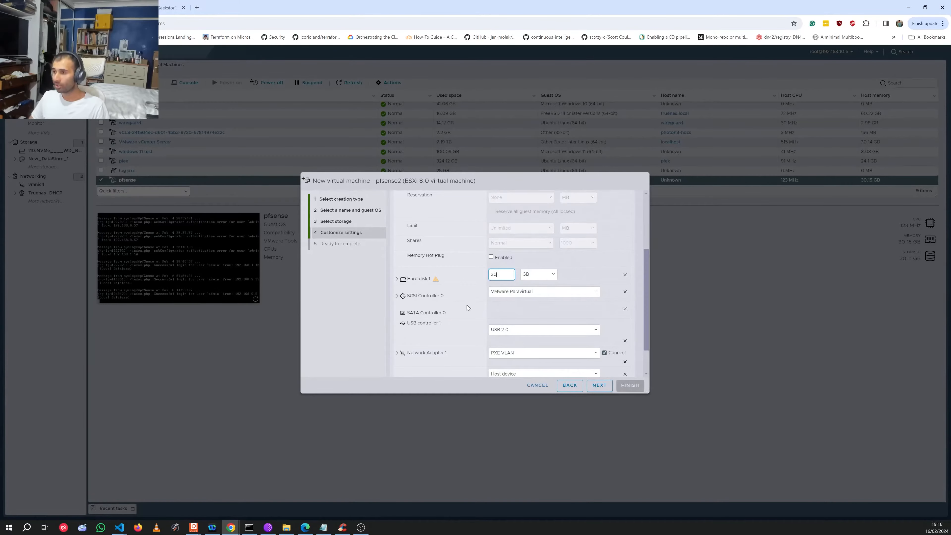
{"action": "left_click", "coordinate": [533, 294]}
{"action": "left_click", "coordinate": [532, 292]}
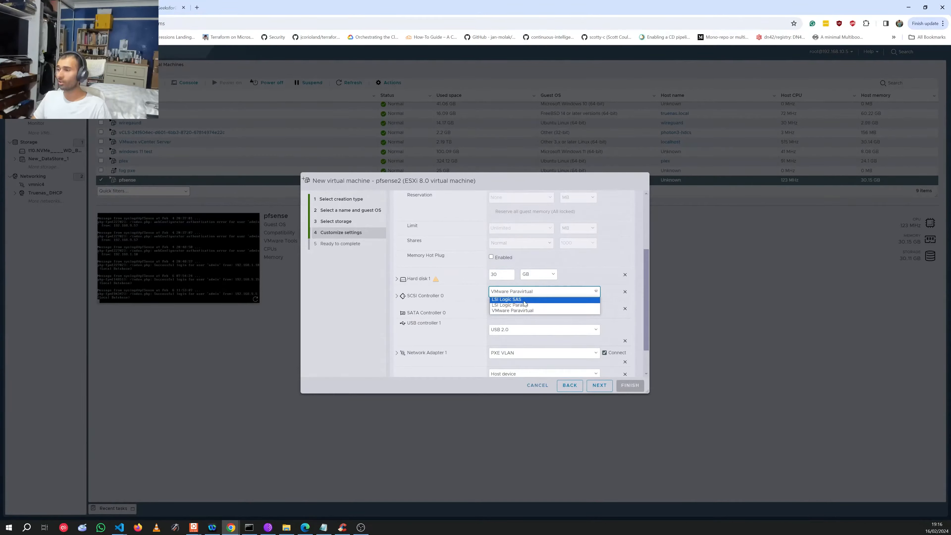
{"action": "left_click", "coordinate": [524, 299]}
Step: Remove Network Adapter 1 from the VM
{"action": "scroll", "coordinate": [470, 310], "scroll_direction": "down", "scroll_amount": 2}
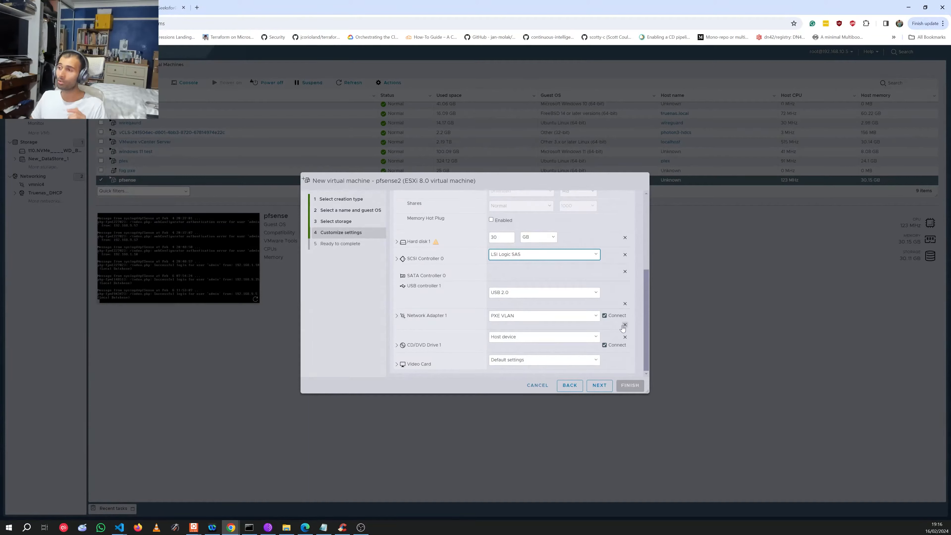
{"action": "left_click", "coordinate": [624, 324]}
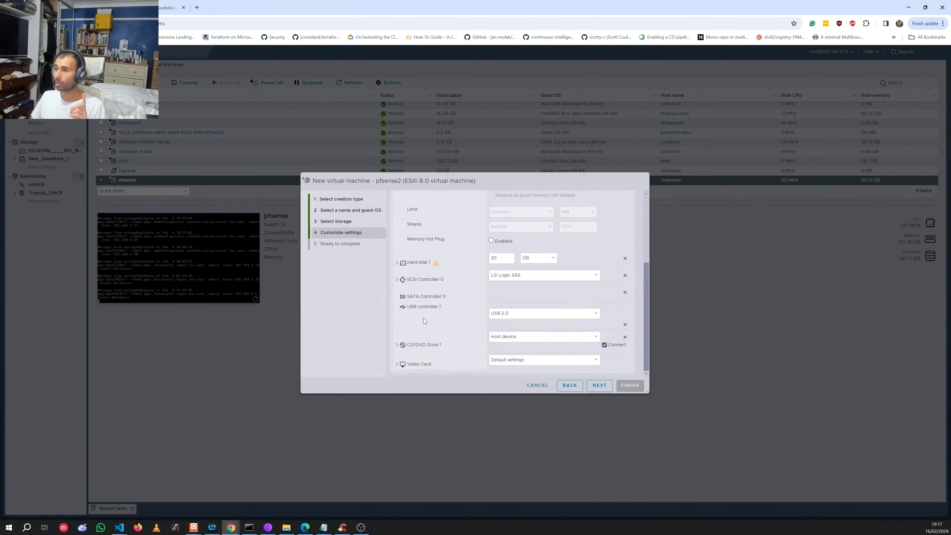
{"action": "left_click", "coordinate": [413, 348]}
{"action": "scroll", "coordinate": [417, 341], "scroll_direction": "down", "scroll_amount": 1}
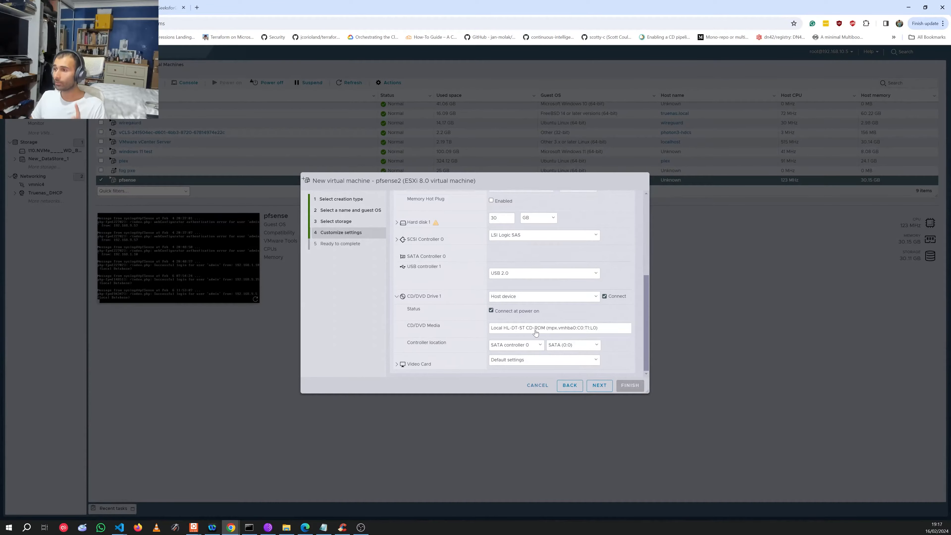
Step: Load pfSense-CE-2.7.2-RELEASE-amd64.iso from New_DataStore_1/ISOS as the CD/DVD datastore ISO
{"action": "left_click", "coordinate": [517, 300]}
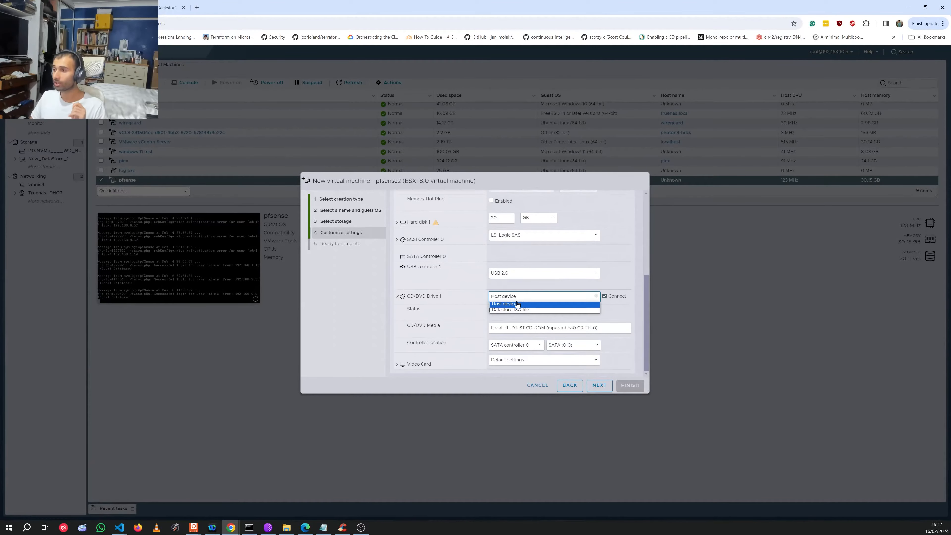
{"action": "left_click", "coordinate": [520, 312]}
{"action": "left_click", "coordinate": [470, 279]}
{"action": "left_click", "coordinate": [438, 258]}
{"action": "left_click", "coordinate": [445, 250]}
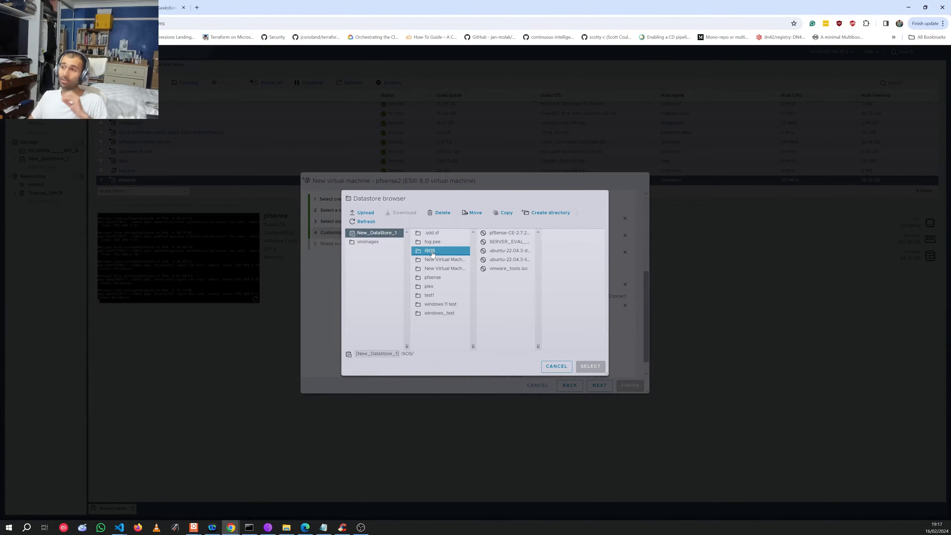
{"action": "left_click", "coordinate": [503, 241]}
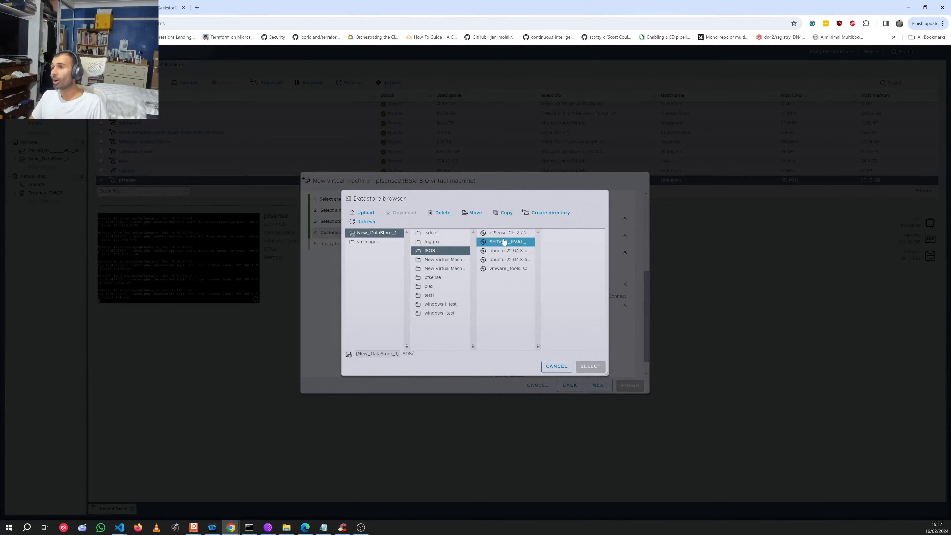
{"action": "left_click", "coordinate": [494, 234]}
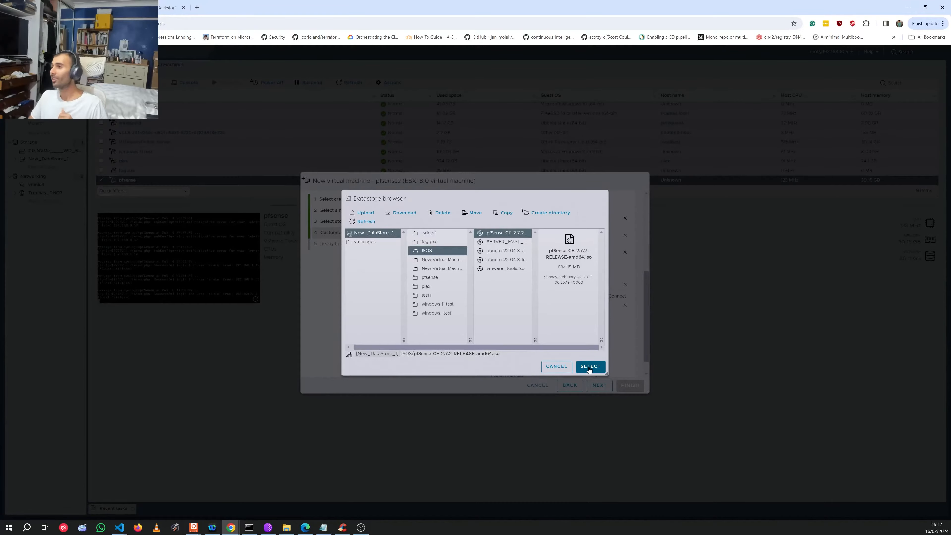
{"action": "left_click", "coordinate": [591, 371]}
{"action": "scroll", "coordinate": [573, 329], "scroll_direction": "down", "scroll_amount": 1}
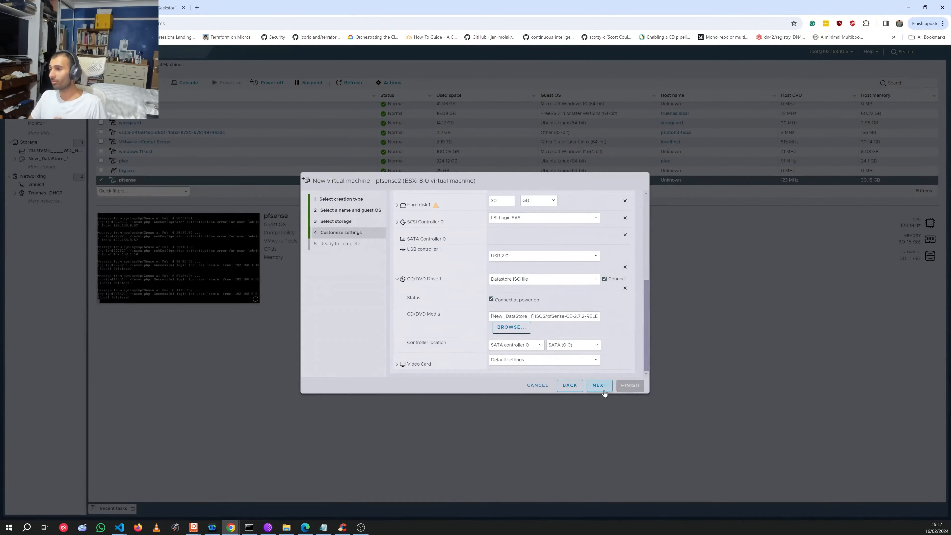
Step: Review the summary and finish creating the pfsense2 VM
{"action": "left_click", "coordinate": [602, 388]}
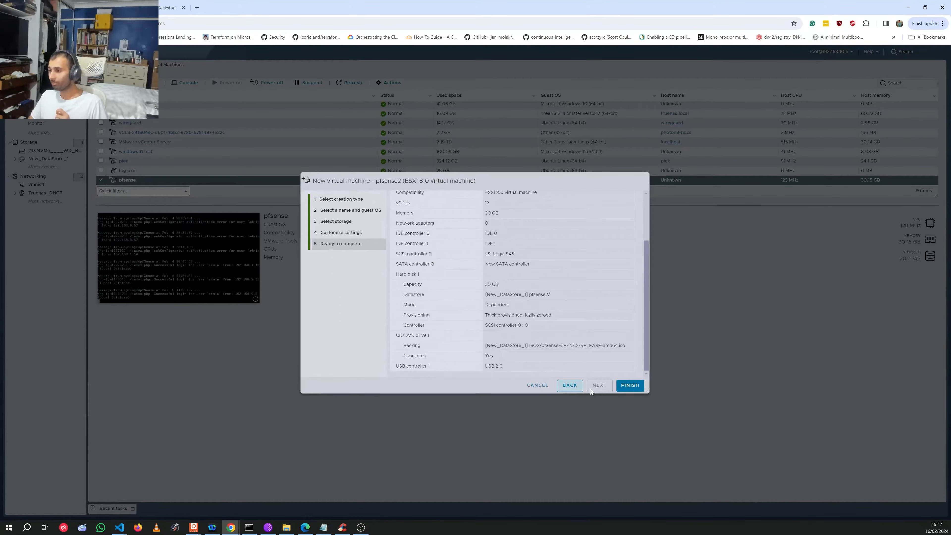
{"action": "left_click", "coordinate": [629, 388]}
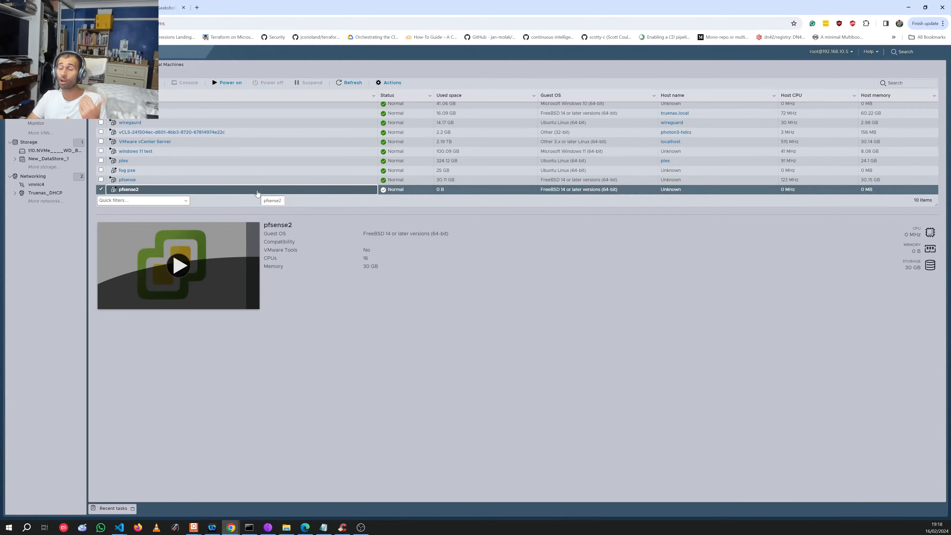
{"action": "right_click", "coordinate": [165, 194]}
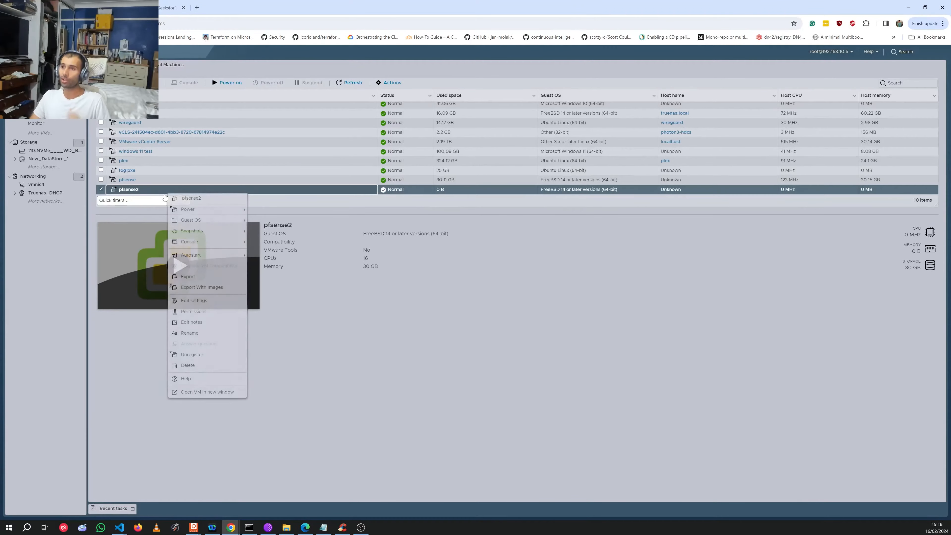
{"action": "left_click", "coordinate": [192, 301]}
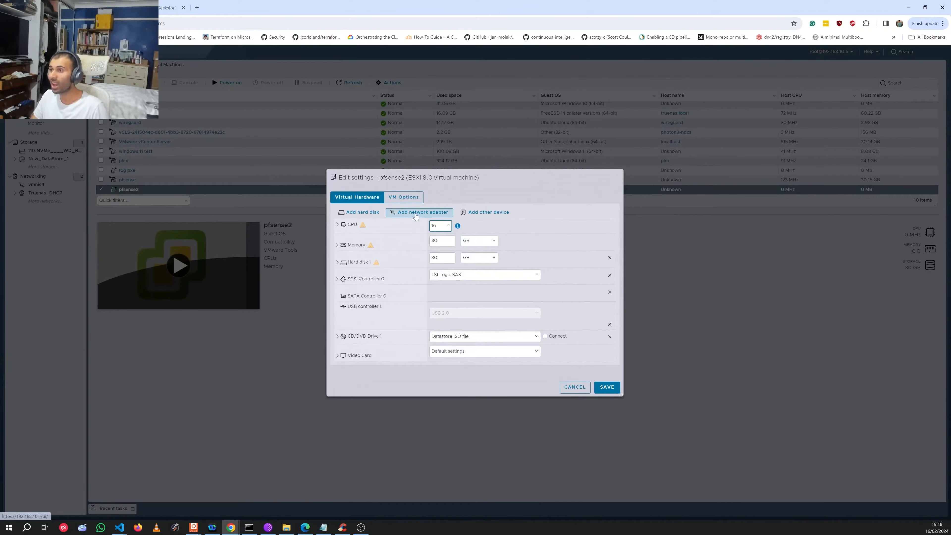
{"action": "left_click", "coordinate": [416, 212]}
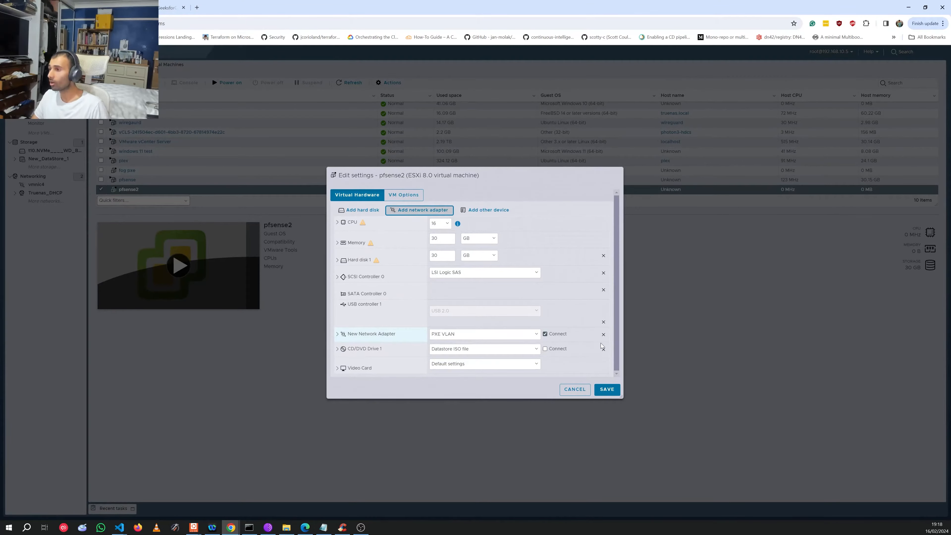
{"action": "left_click", "coordinate": [603, 334]}
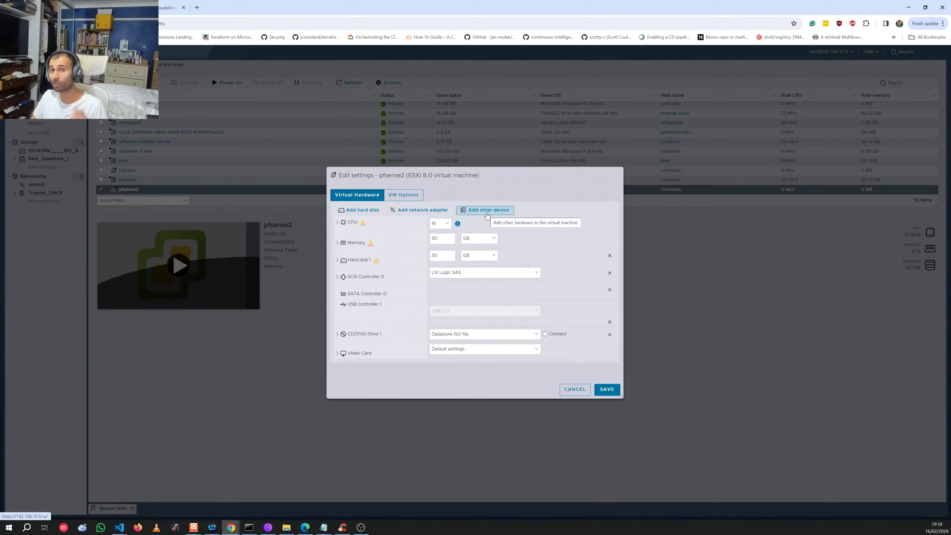
{"action": "left_click", "coordinate": [487, 211]}
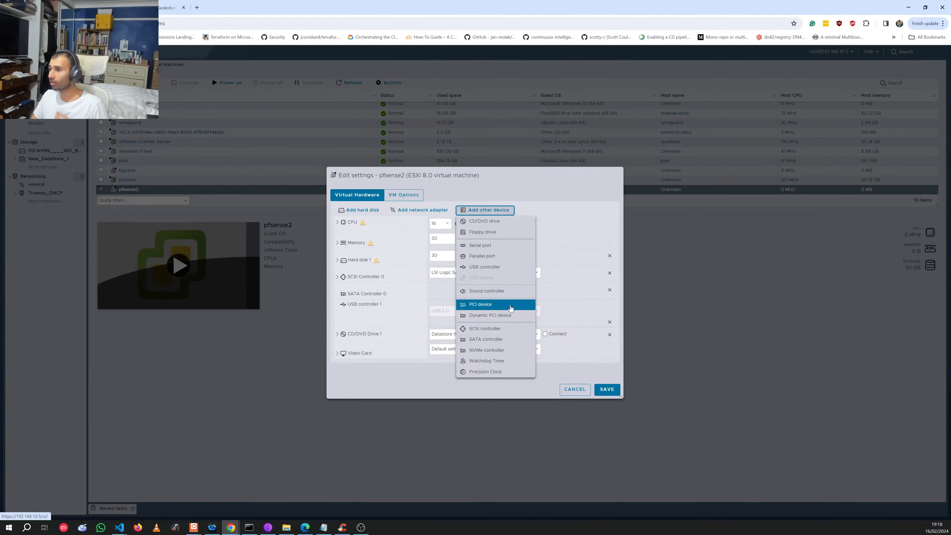
{"action": "left_click", "coordinate": [512, 314]}
{"action": "left_click", "coordinate": [493, 366]}
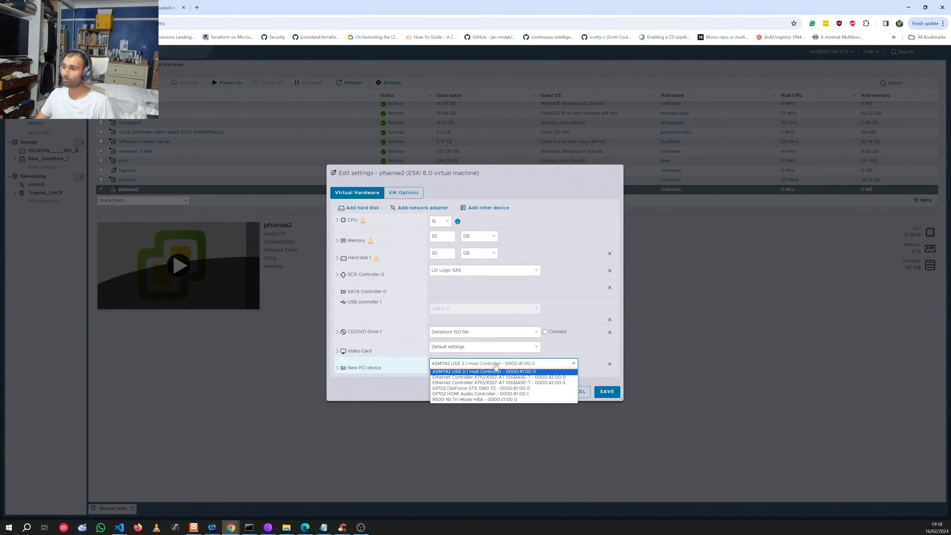
{"action": "left_click", "coordinate": [386, 398]}
{"action": "left_click", "coordinate": [569, 393]}
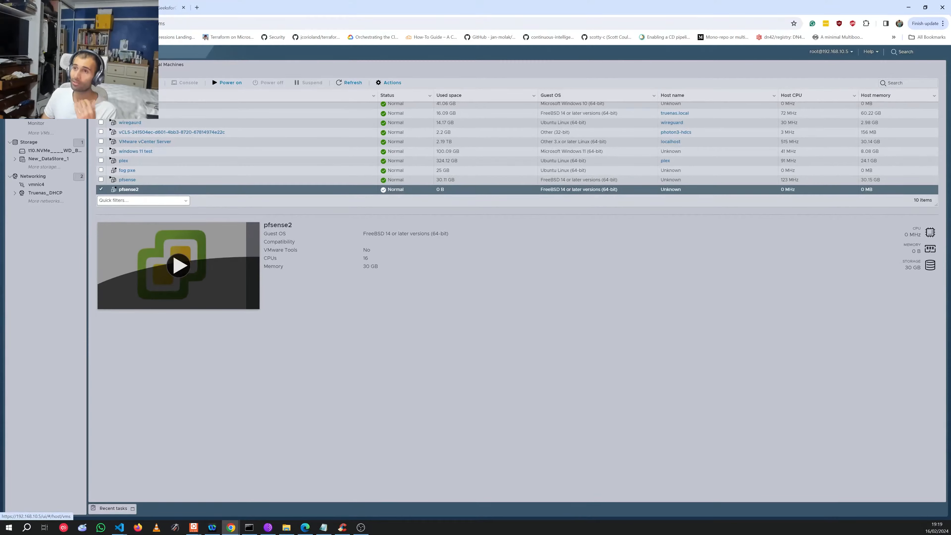
Step: Open the host's PCI devices list and scroll to the Intel E810-C SFP controllers (0000:82:00.x)
{"action": "left_click", "coordinate": [29, 82]}
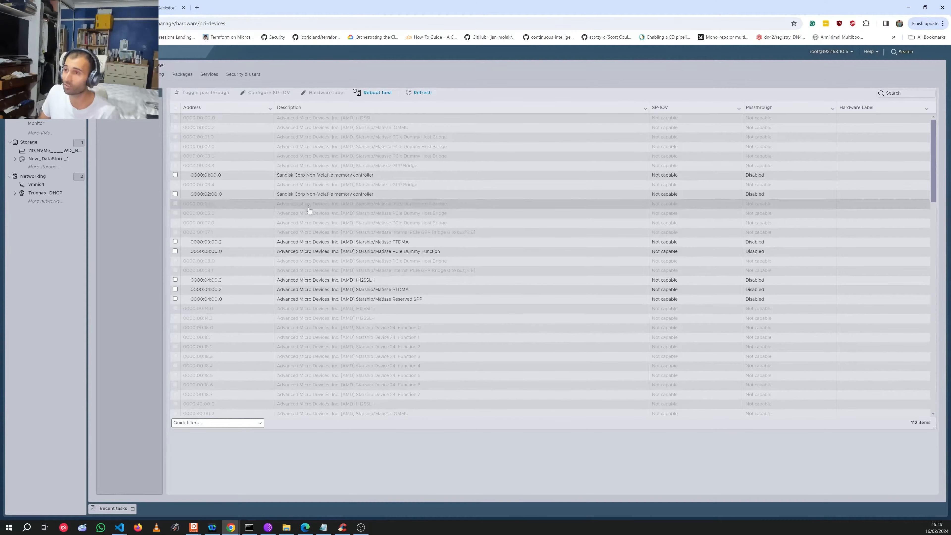
{"action": "scroll", "coordinate": [388, 248], "scroll_direction": "down", "scroll_amount": 4}
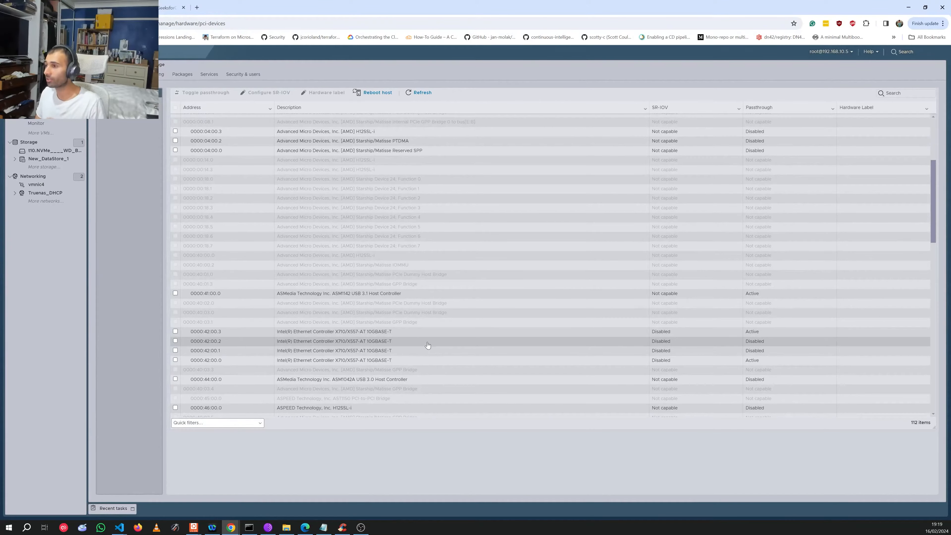
{"action": "scroll", "coordinate": [426, 357], "scroll_direction": "down", "scroll_amount": 1}
{"action": "scroll", "coordinate": [400, 319], "scroll_direction": "down", "scroll_amount": 1}
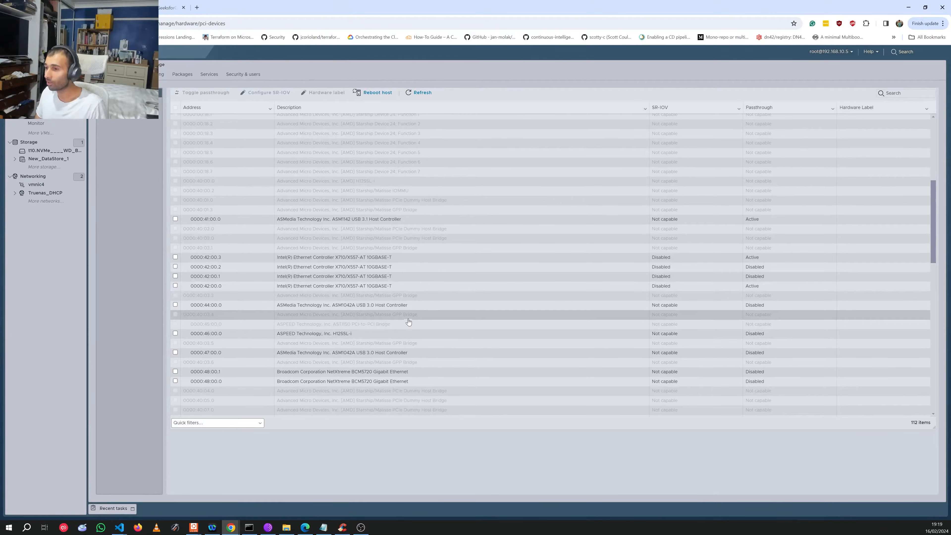
{"action": "scroll", "coordinate": [428, 298], "scroll_direction": "down", "scroll_amount": 1}
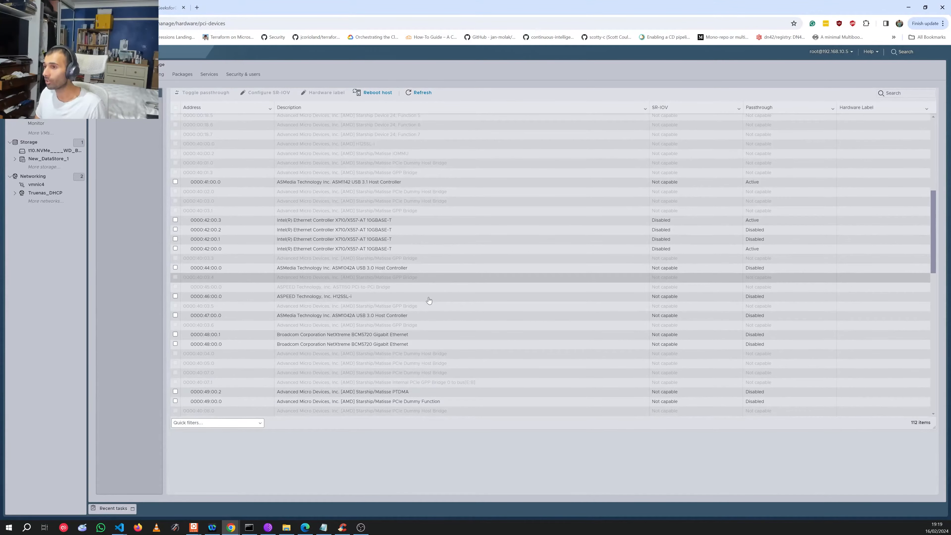
{"action": "scroll", "coordinate": [430, 270], "scroll_direction": "down", "scroll_amount": 3}
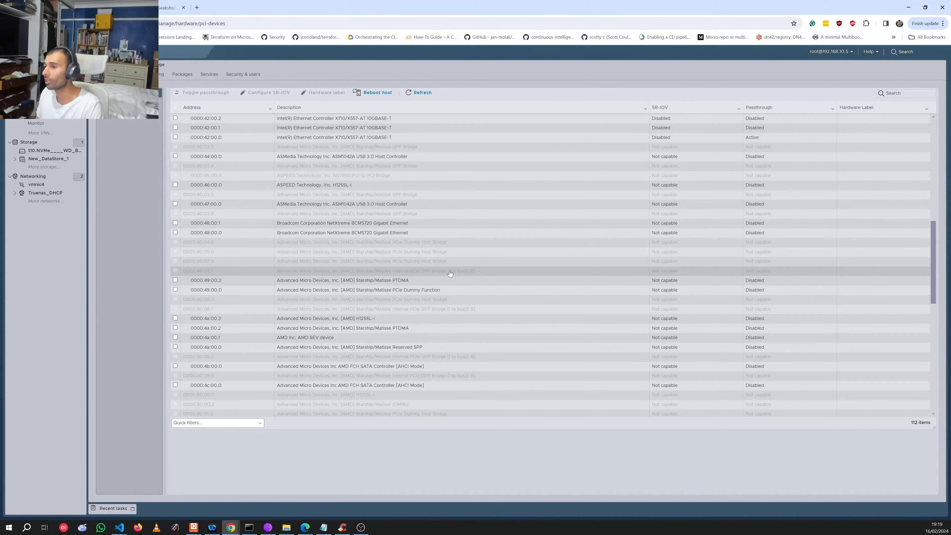
{"action": "scroll", "coordinate": [435, 299], "scroll_direction": "down", "scroll_amount": 2}
{"action": "scroll", "coordinate": [435, 301], "scroll_direction": "down", "scroll_amount": 2}
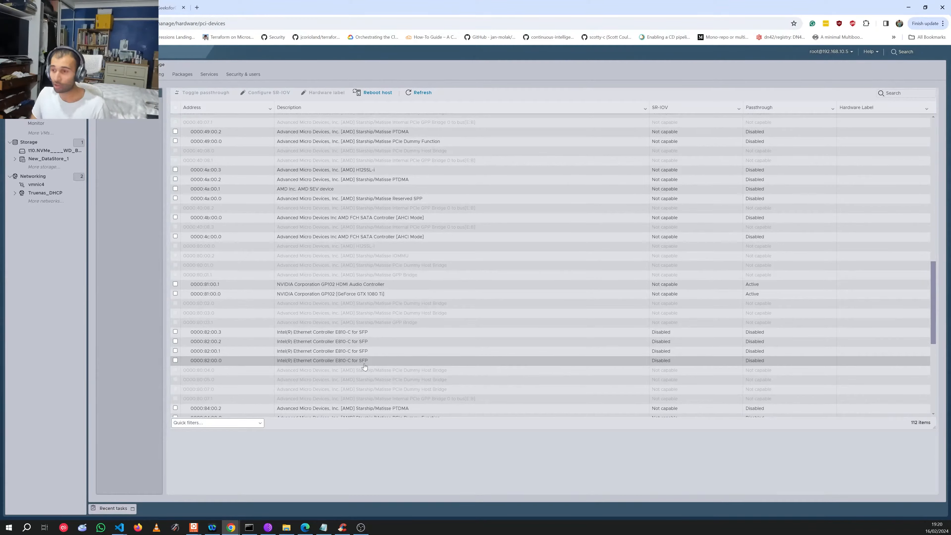
Step: Select E810-C controllers 0000:82:00.0 through .3, then open a new browser tab
{"action": "left_click", "coordinate": [364, 361]}
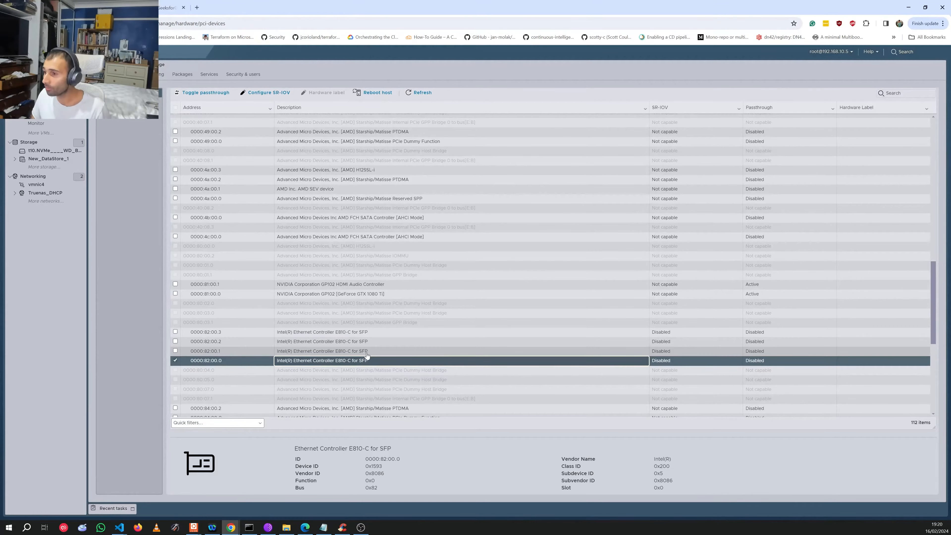
{"action": "left_click", "coordinate": [382, 333], "text": "shift"}
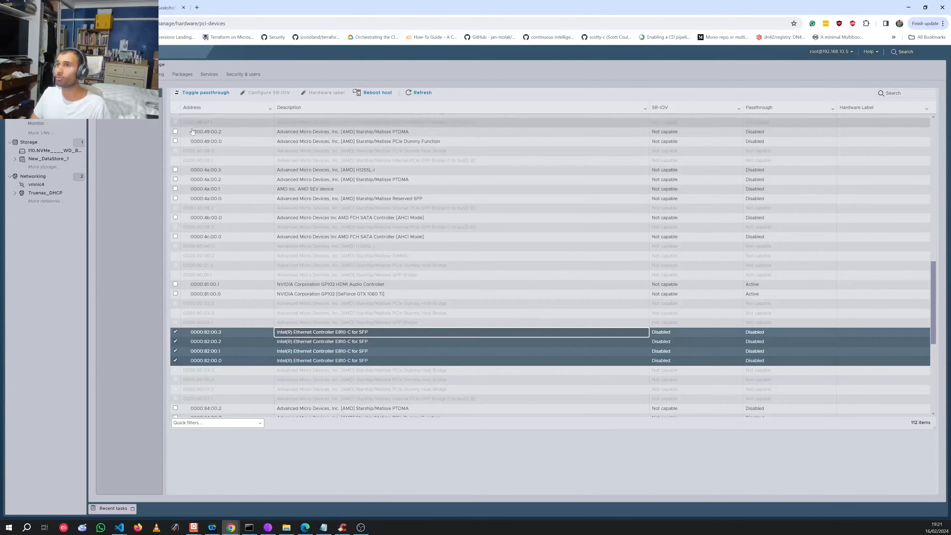
{"action": "double_click", "coordinate": [196, 8]}
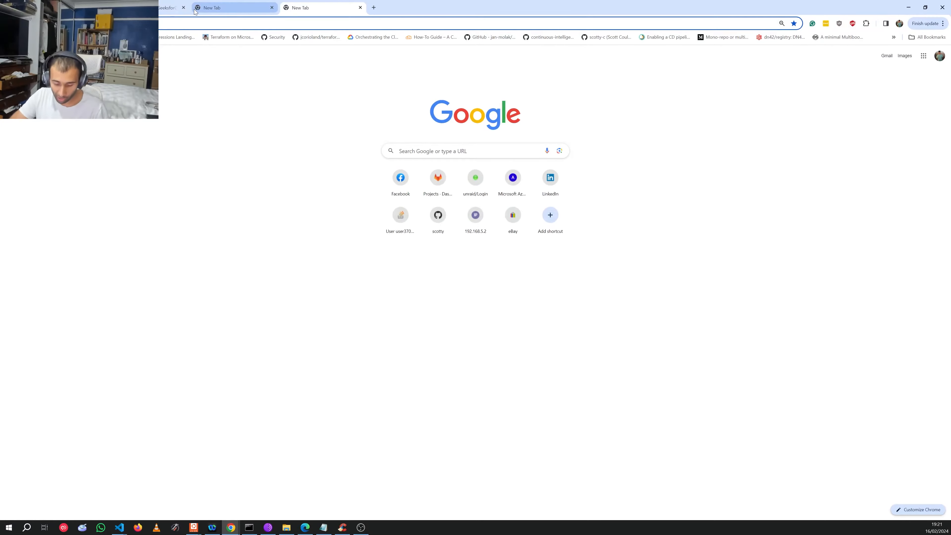
Step: Search Google for e810-xxvda4 and open Intel's Ark specifications page for the adapter
{"action": "type", "text": "e10"}
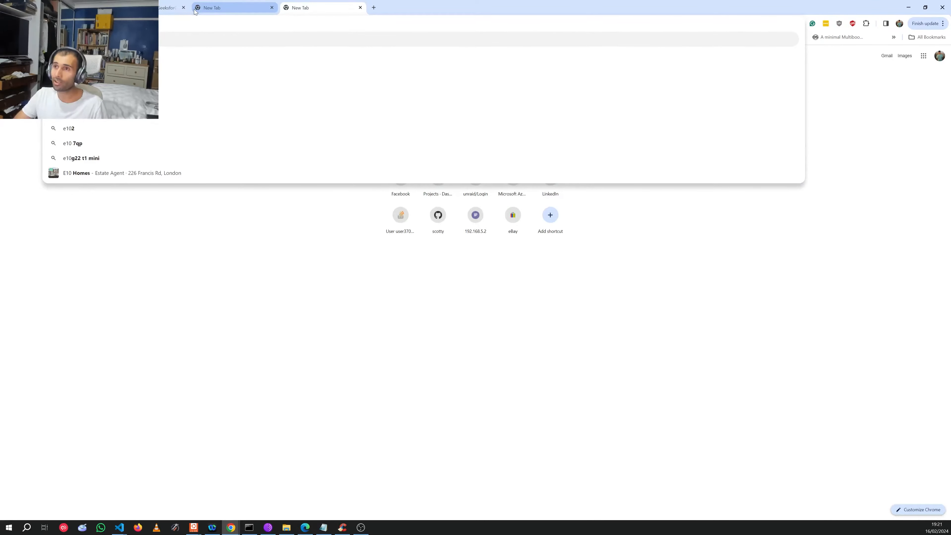
{"action": "key", "text": "BackSpace"}
{"action": "key", "text": "BackSpace"}
{"action": "type", "text": "810"}
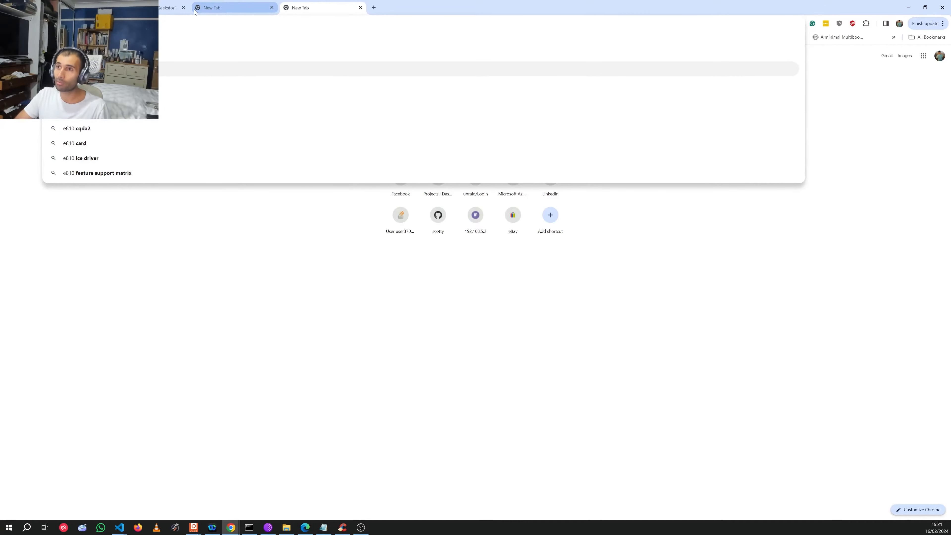
{"action": "type", "text": " xxvda4"}
{"action": "key", "text": "Return"}
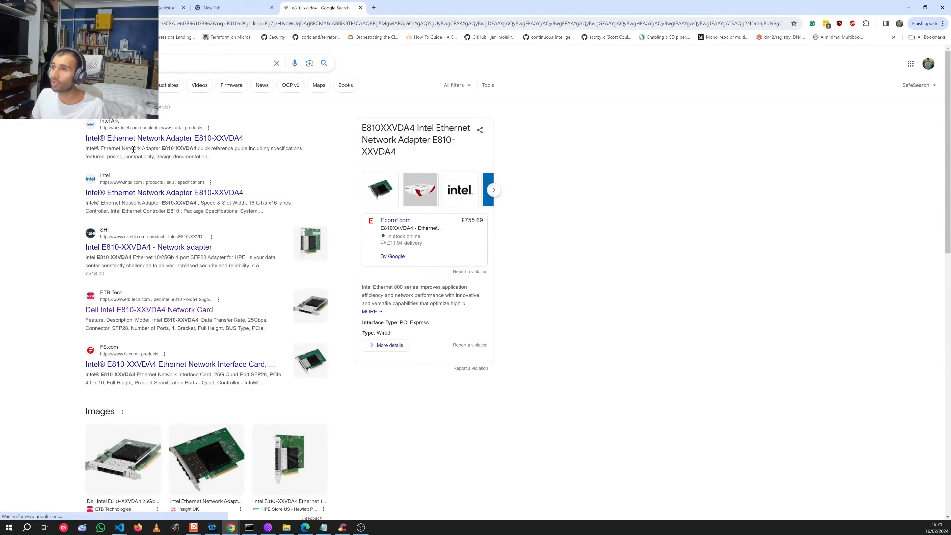
{"action": "left_click", "coordinate": [224, 143]}
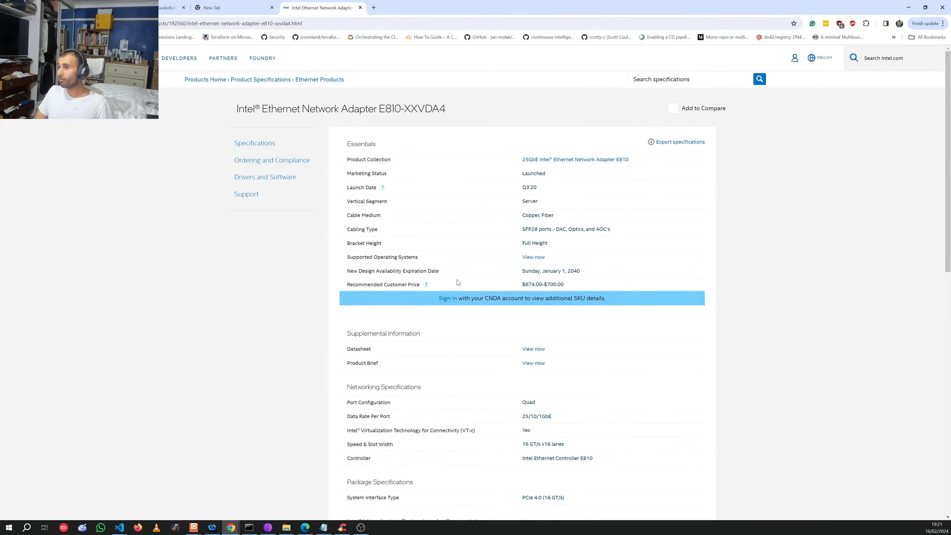
Step: Read the E810-XXVDA4 virtualization specs and the Flexible Port Partitioning explanation, then return to ESXi
{"action": "scroll", "coordinate": [459, 281], "scroll_direction": "down", "scroll_amount": 3}
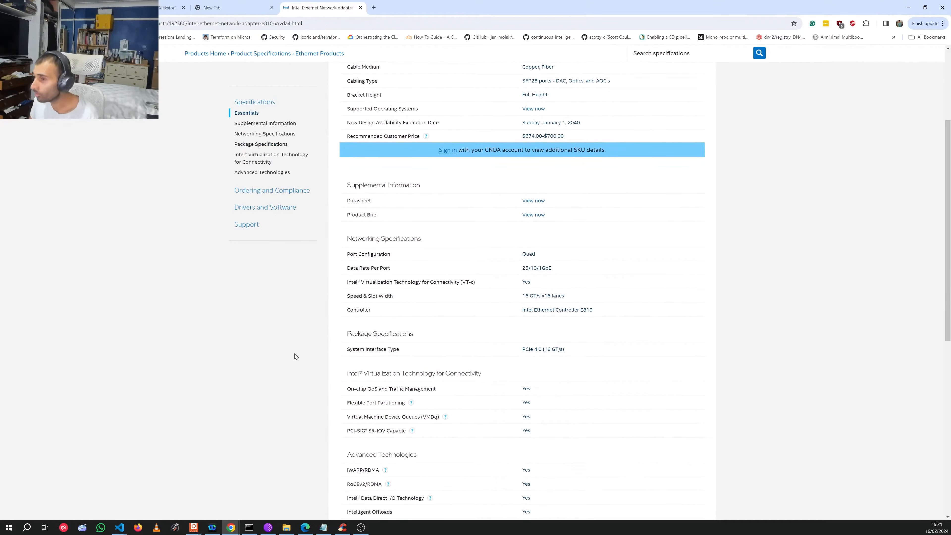
{"action": "scroll", "coordinate": [294, 357], "scroll_direction": "down", "scroll_amount": 2}
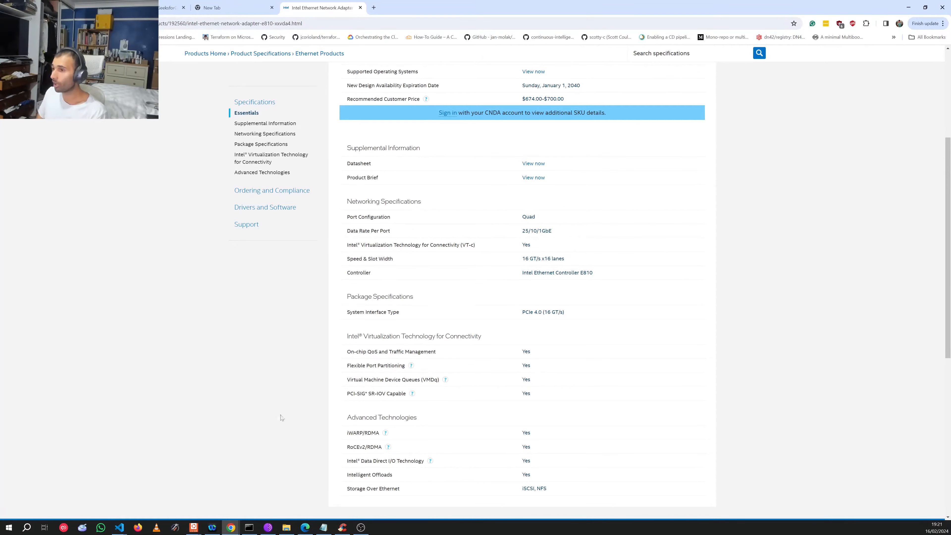
{"action": "left_click", "coordinate": [411, 365]}
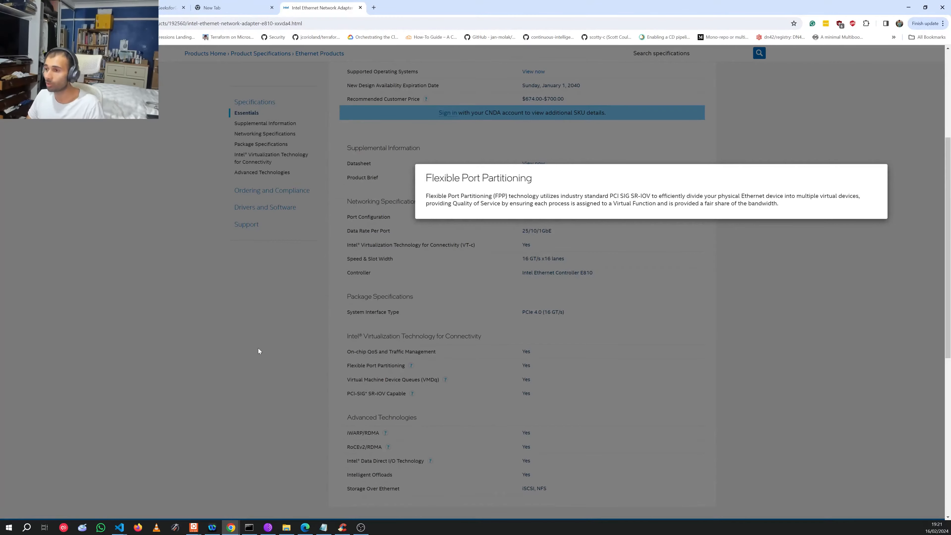
{"action": "left_click", "coordinate": [235, 346]}
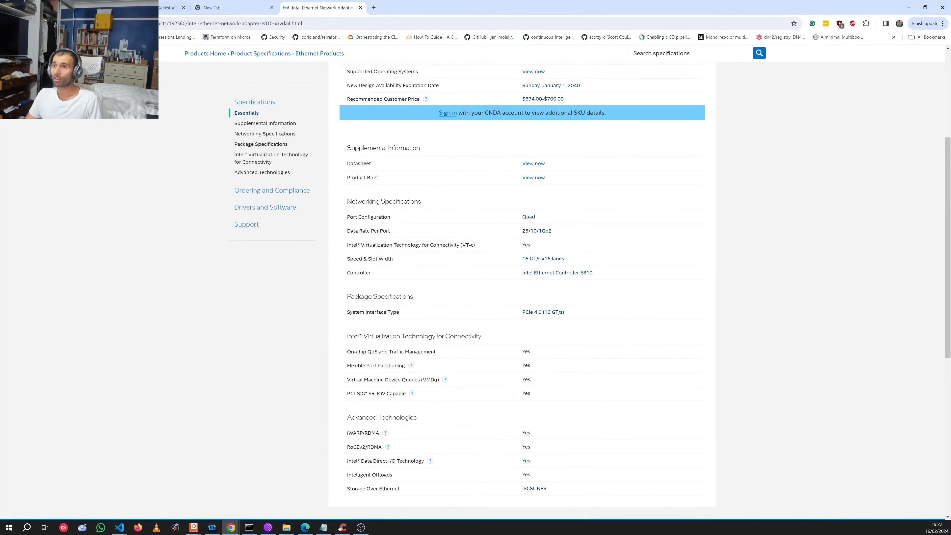
{"action": "left_click", "coordinate": [60, 7]}
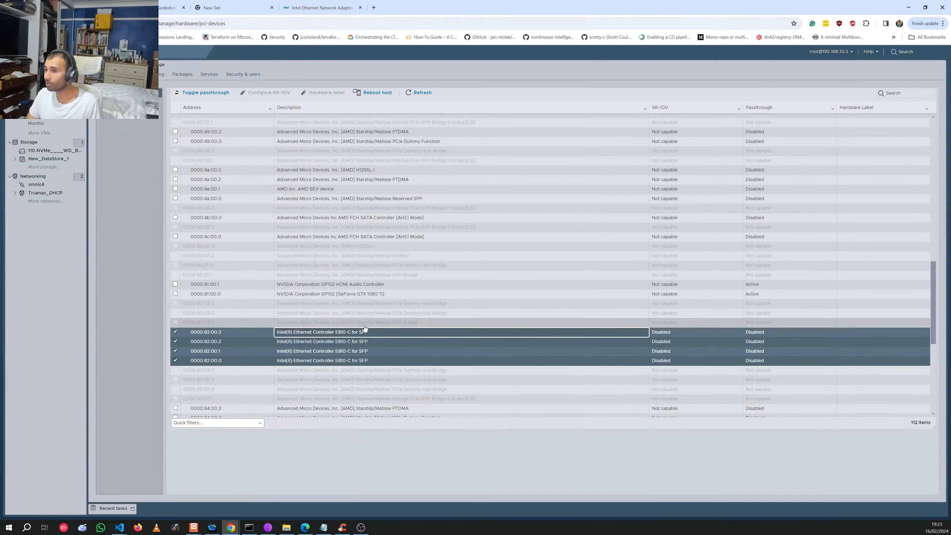
Step: Toggle passthrough on for the four selected Intel E810-C controllers and check their status
{"action": "right_click", "coordinate": [308, 354]}
{"action": "left_click", "coordinate": [106, 288]}
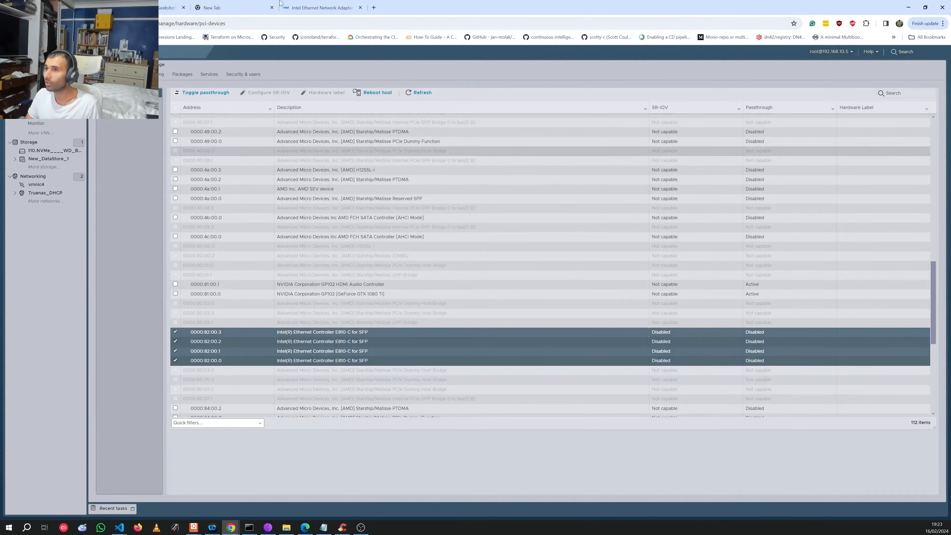
{"action": "left_click", "coordinate": [206, 94]}
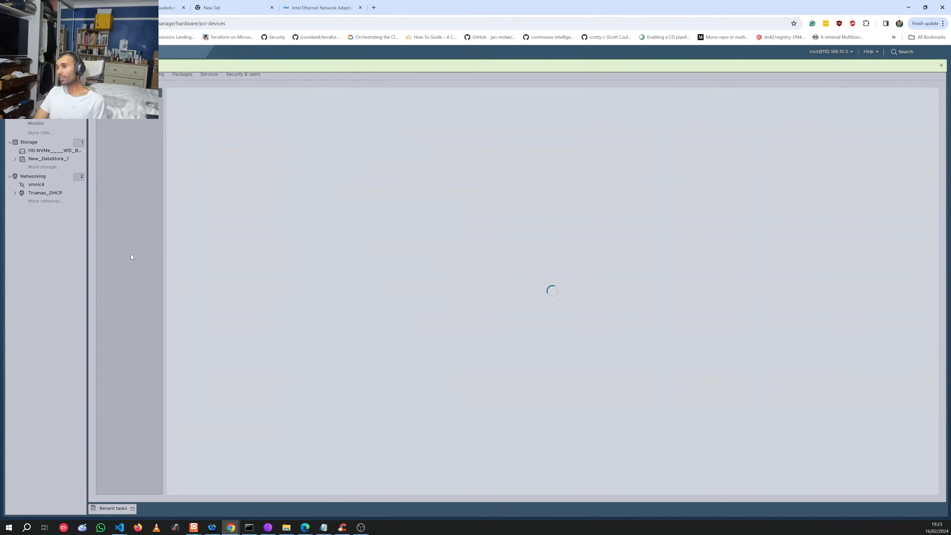
{"action": "scroll", "coordinate": [315, 329], "scroll_direction": "up", "scroll_amount": 2}
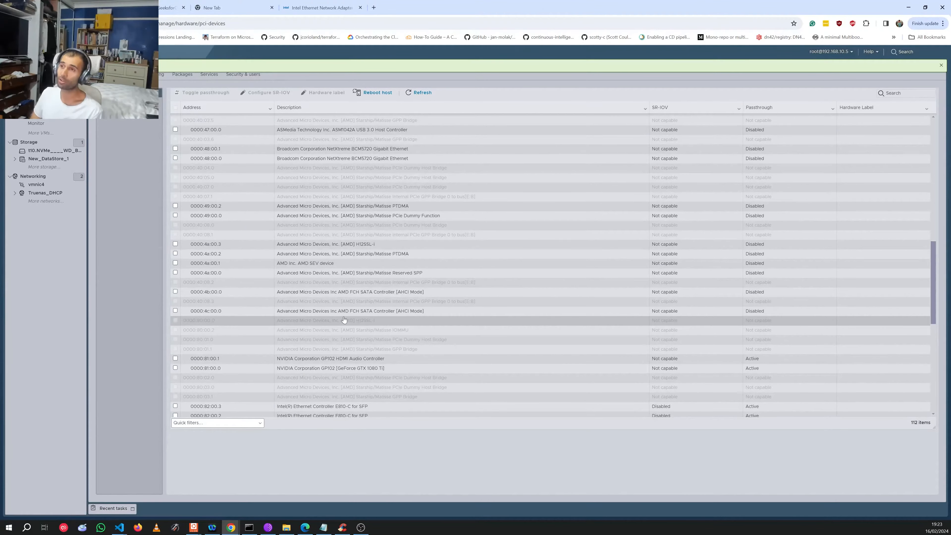
{"action": "scroll", "coordinate": [375, 292], "scroll_direction": "up", "scroll_amount": 4}
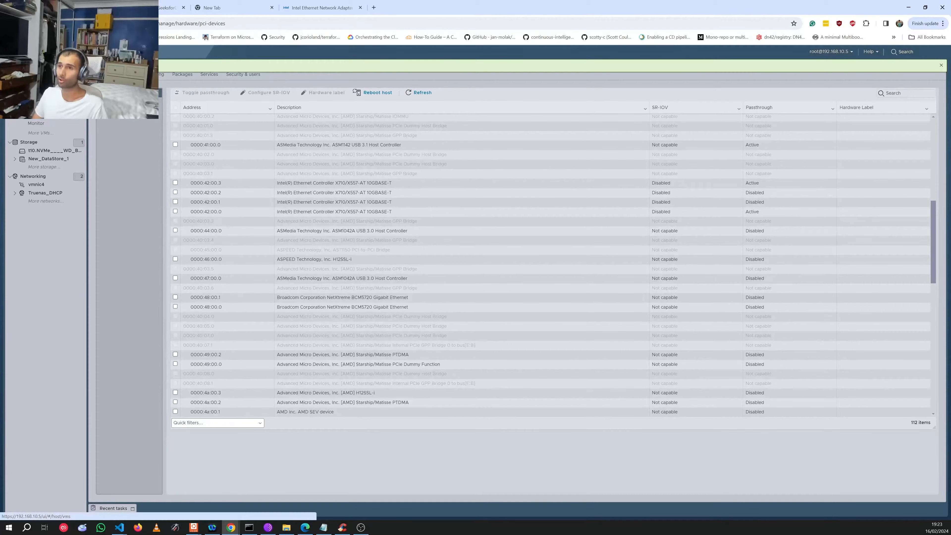
{"action": "left_click", "coordinate": [40, 107]}
Step: Open Edit settings for pfsense2 and add a new PCI device
{"action": "left_click", "coordinate": [150, 192]}
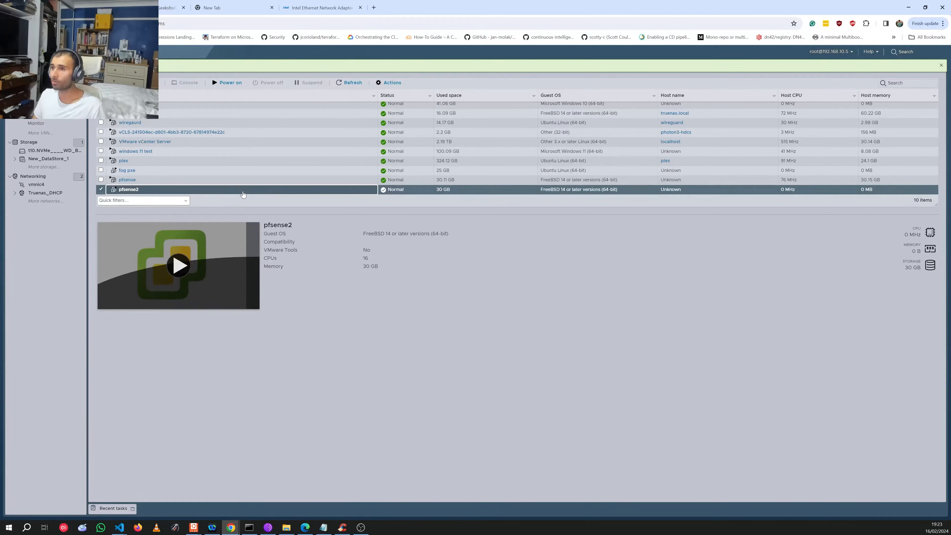
{"action": "right_click", "coordinate": [243, 194]}
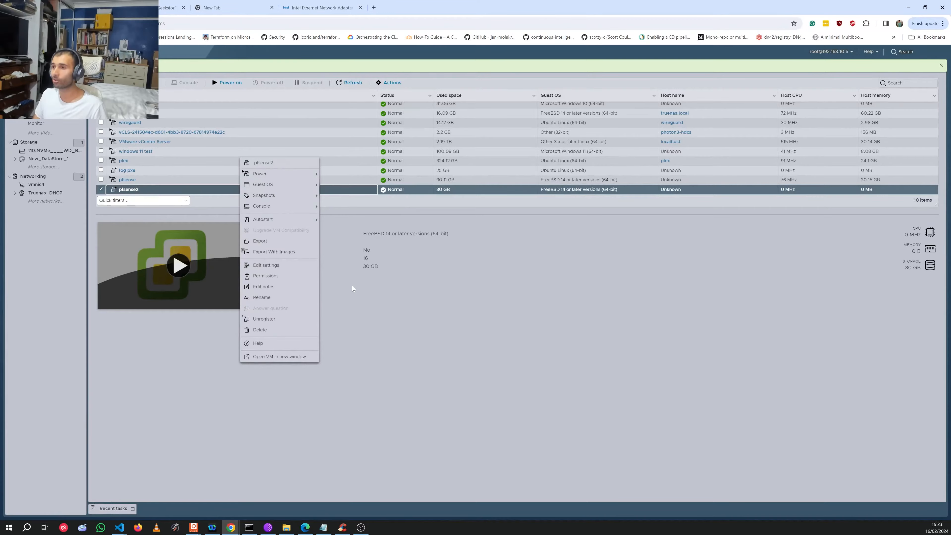
{"action": "left_click", "coordinate": [296, 265]}
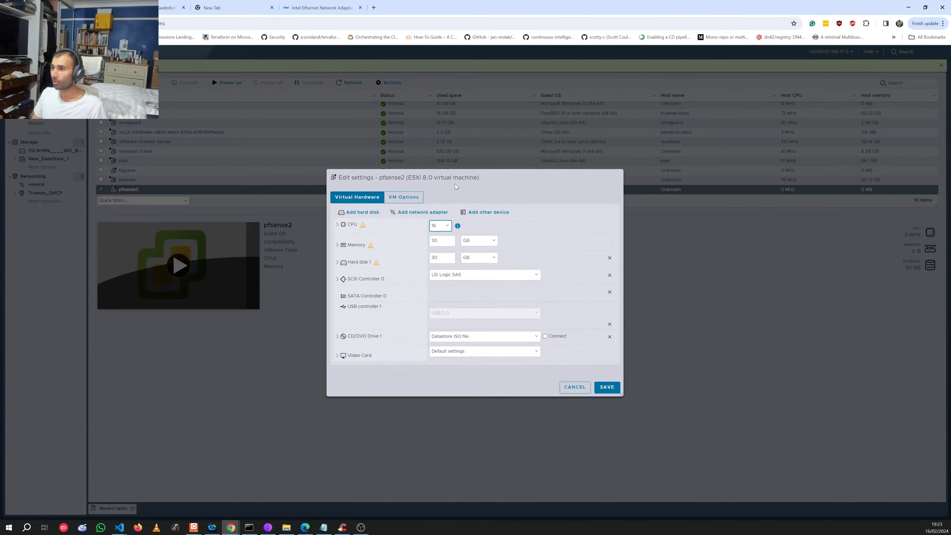
{"action": "left_click", "coordinate": [489, 213]}
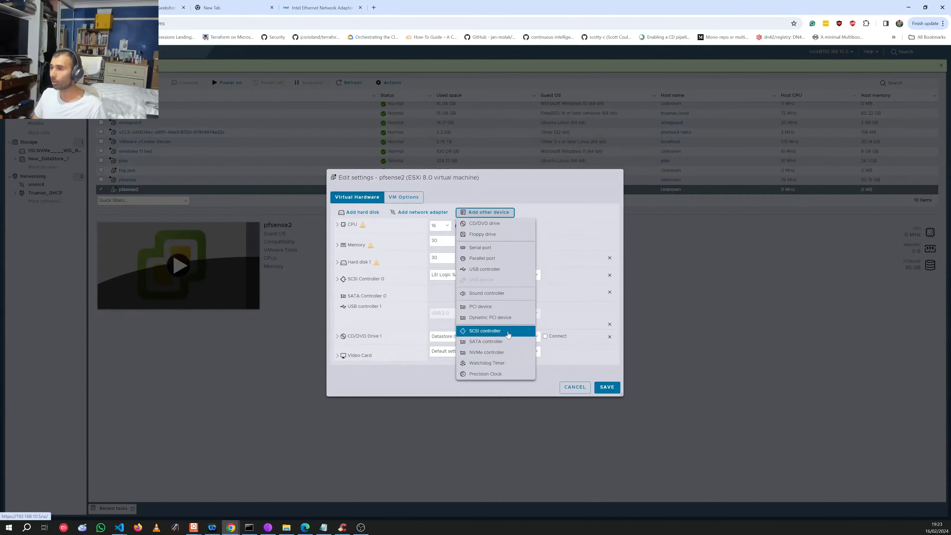
{"action": "left_click", "coordinate": [504, 310]}
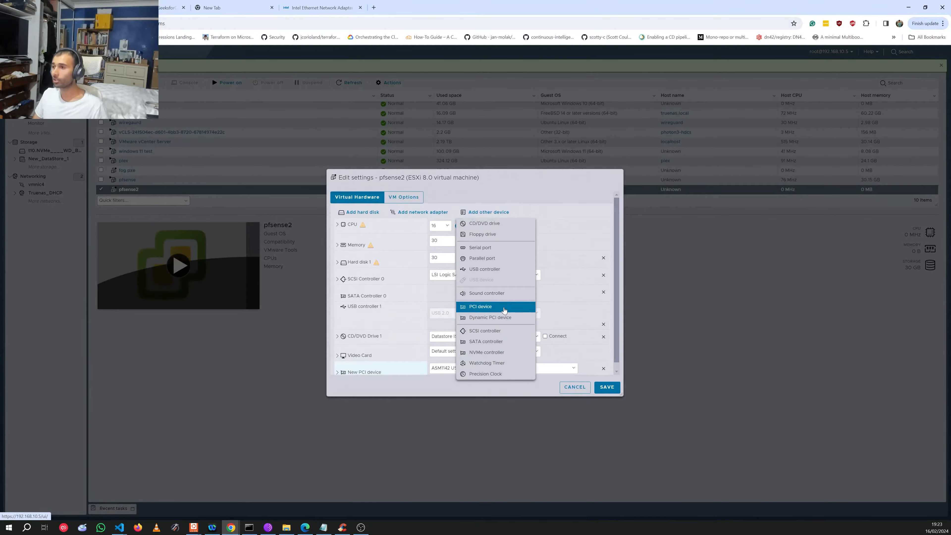
{"action": "left_click", "coordinate": [488, 366]}
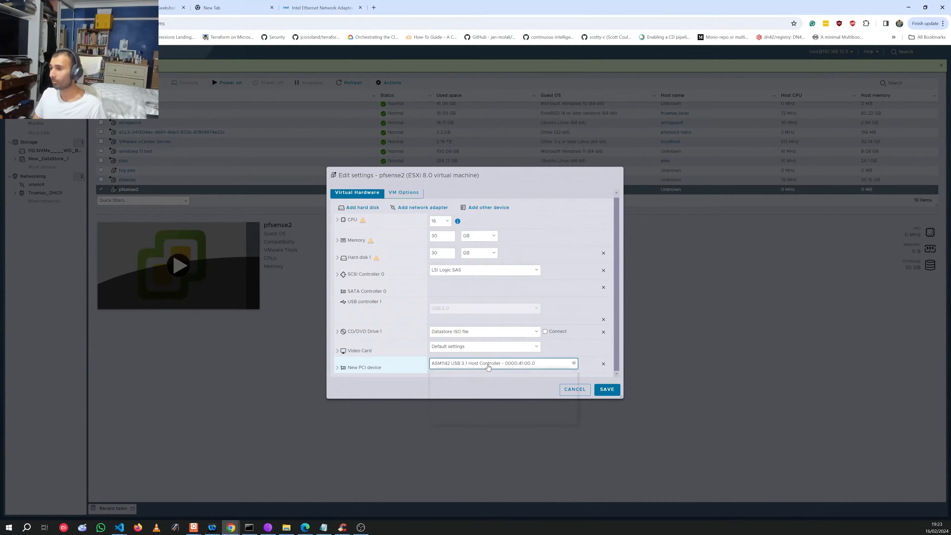
Step: Set the new PCI device to Ethernet Controller E810-C for SFP at 0000:82:00.0
{"action": "left_click", "coordinate": [488, 364]}
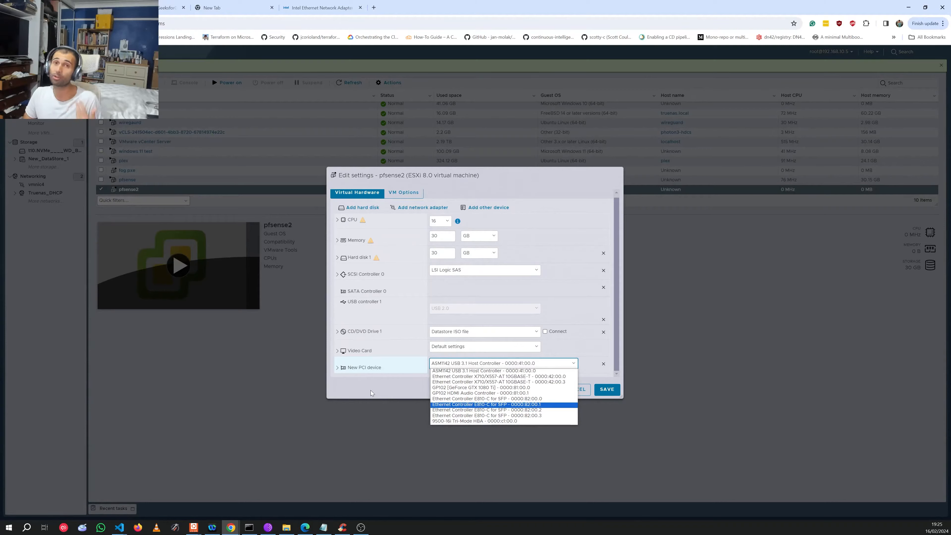
{"action": "left_click", "coordinate": [519, 399]}
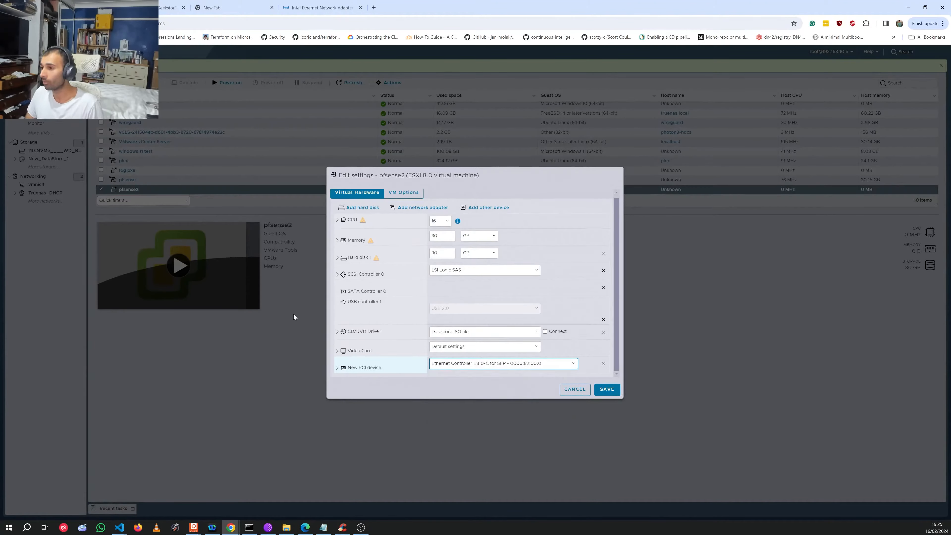
{"action": "left_click", "coordinate": [487, 207]}
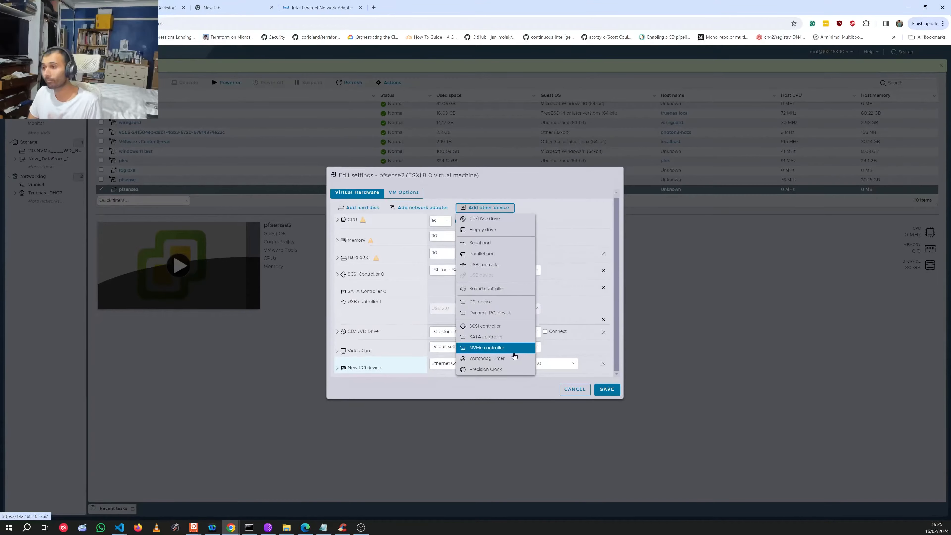
Step: Add a second PCI device and assign it E810-C for SFP port 0000:82:00.1
{"action": "left_click", "coordinate": [493, 303]}
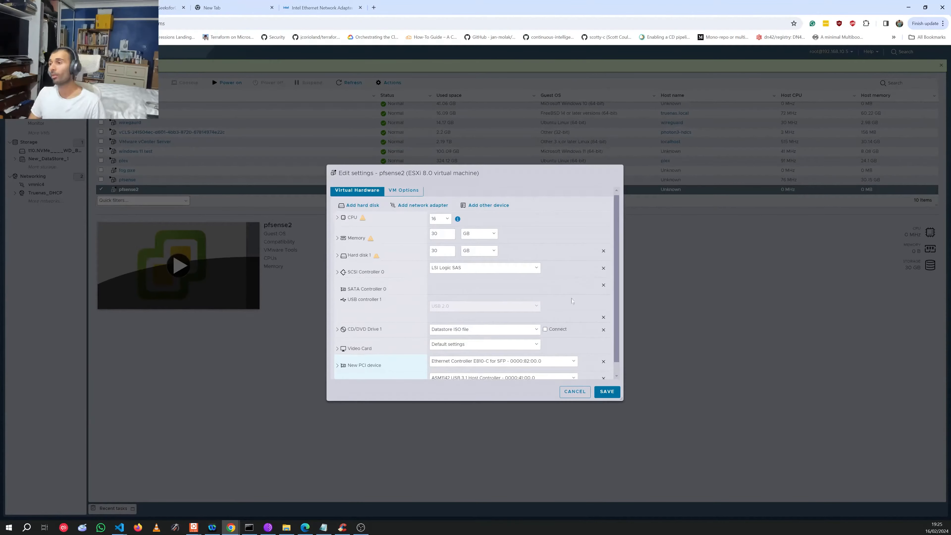
{"action": "scroll", "coordinate": [562, 330], "scroll_direction": "down", "scroll_amount": 1}
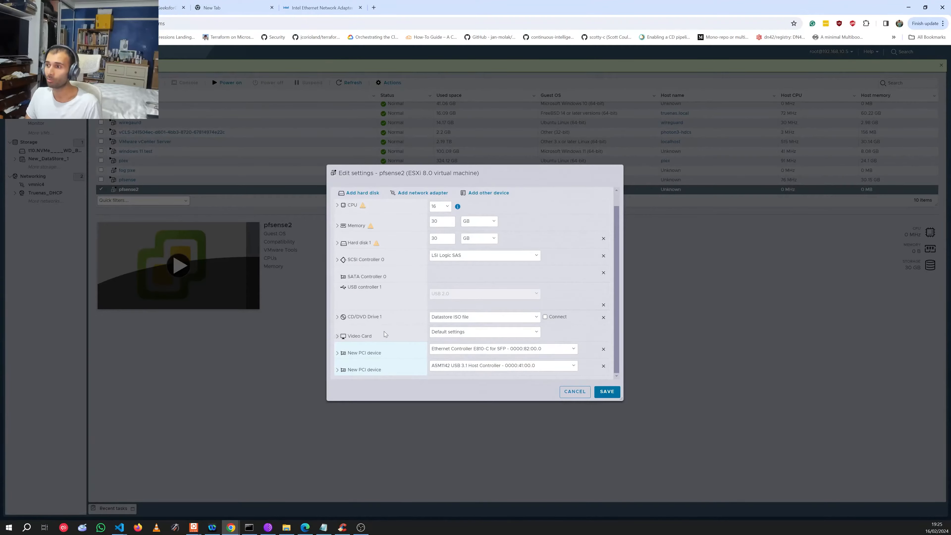
{"action": "left_click", "coordinate": [475, 366]}
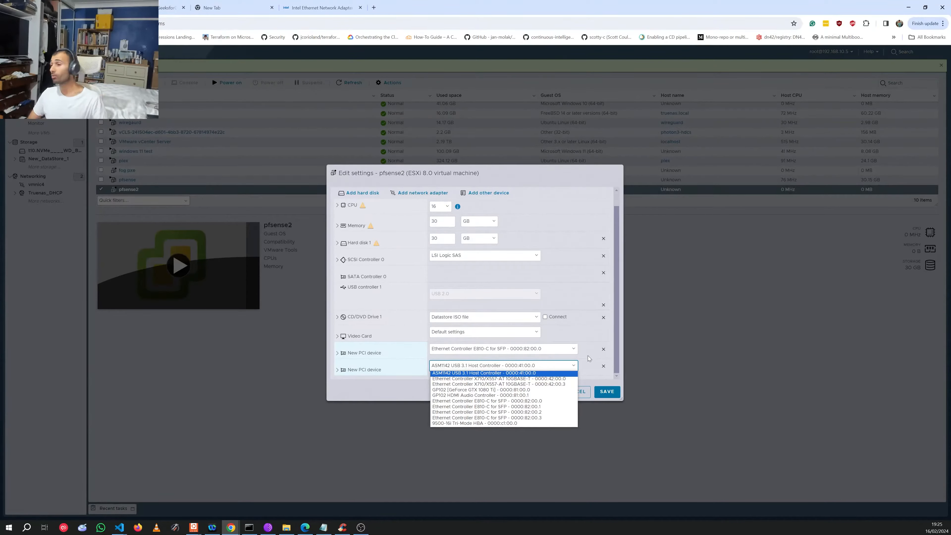
{"action": "left_click", "coordinate": [386, 374]}
{"action": "left_click", "coordinate": [382, 372]}
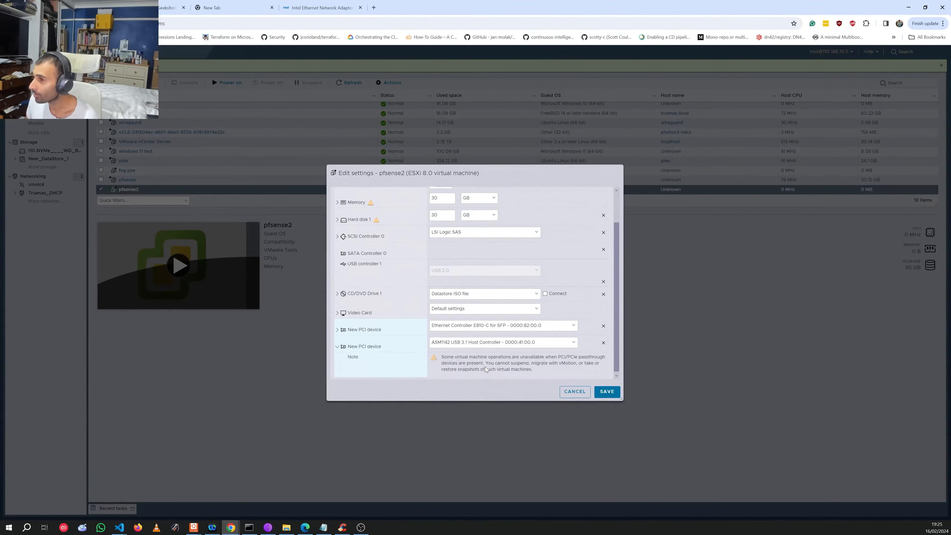
{"action": "left_click", "coordinate": [508, 344]}
{"action": "left_click", "coordinate": [508, 344]}
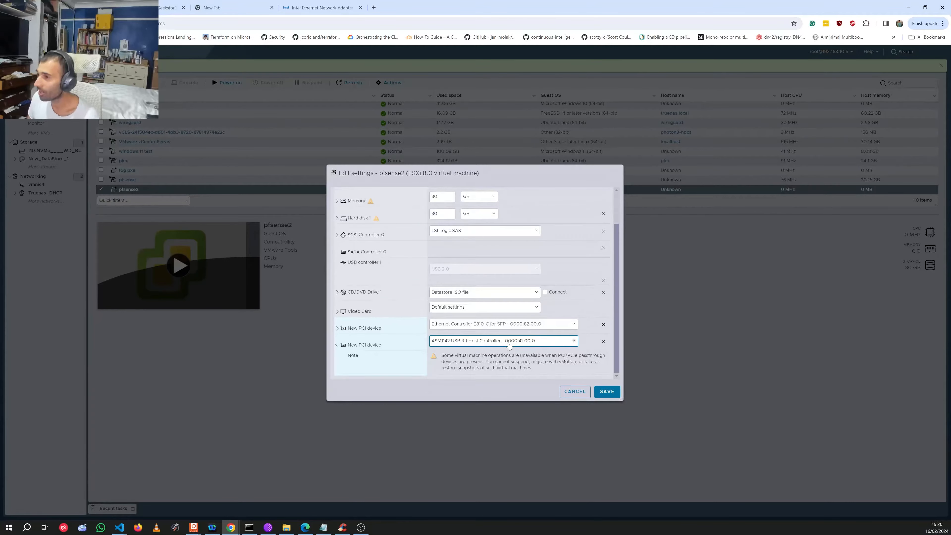
{"action": "left_click", "coordinate": [508, 345]}
{"action": "left_click", "coordinate": [553, 382]}
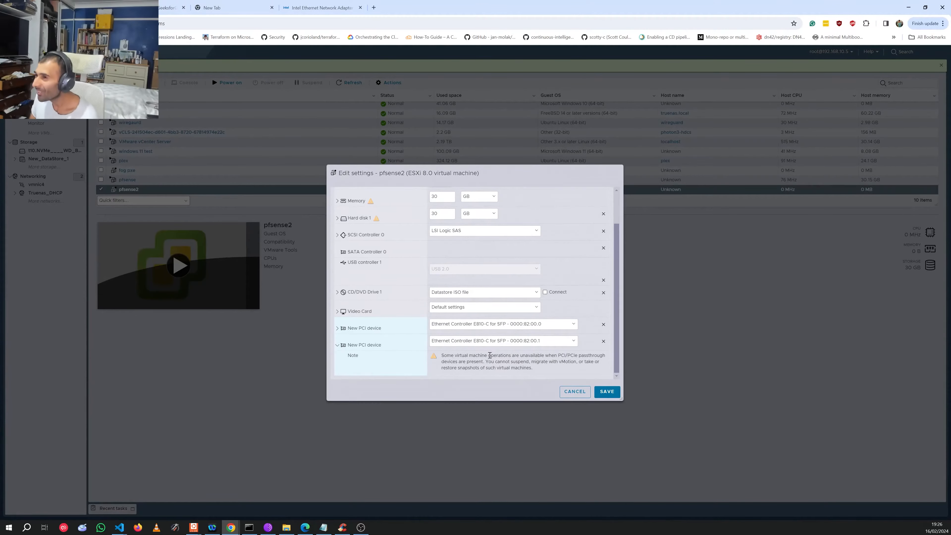
{"action": "left_click", "coordinate": [337, 344]}
Step: Add a third PCI device set to E810-C port 0000:82:00.2, removing a mistakenly added NVMe controller
{"action": "left_click", "coordinate": [486, 192]}
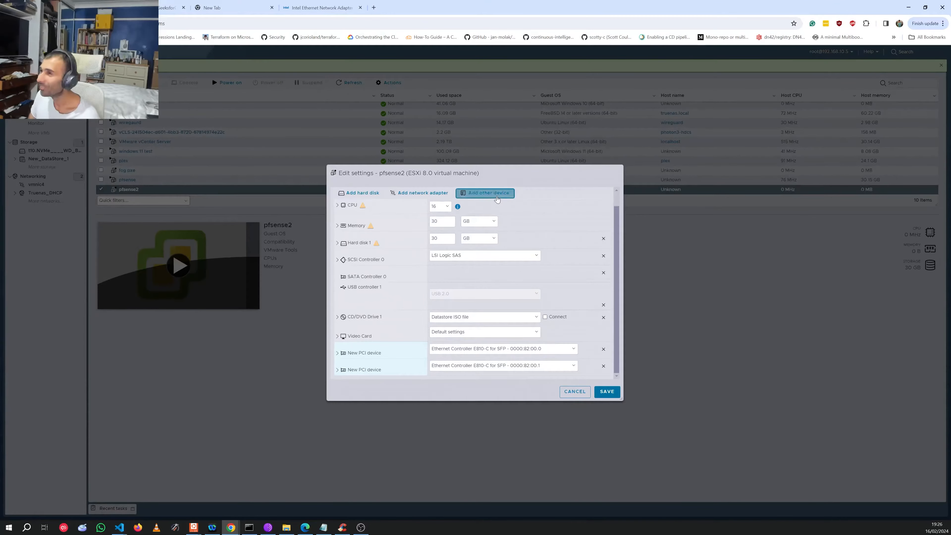
{"action": "left_click", "coordinate": [508, 338]}
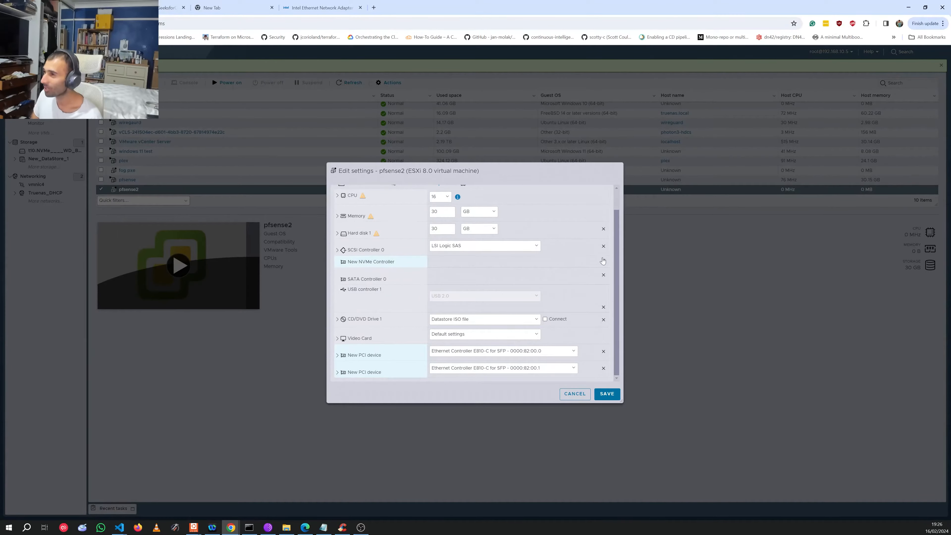
{"action": "left_click", "coordinate": [603, 260]}
{"action": "left_click", "coordinate": [504, 196]}
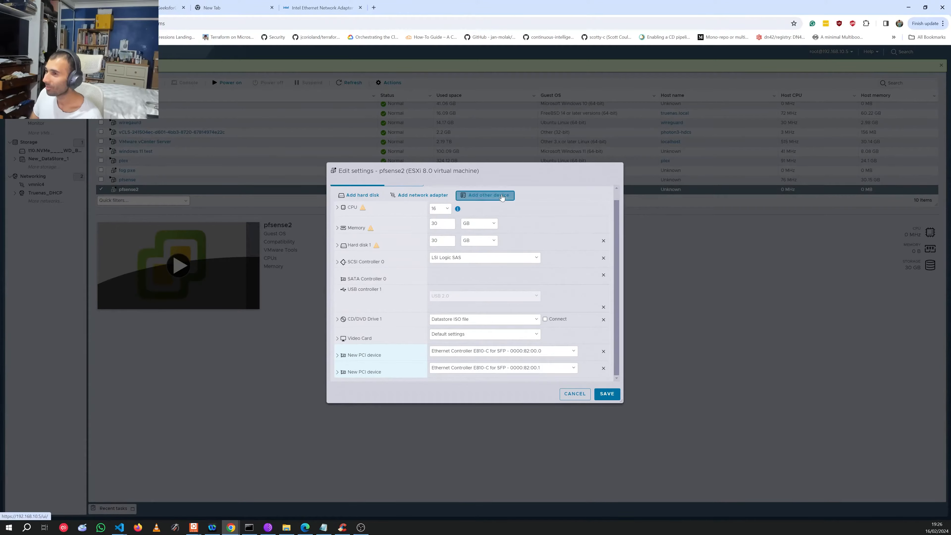
{"action": "left_click", "coordinate": [510, 293]}
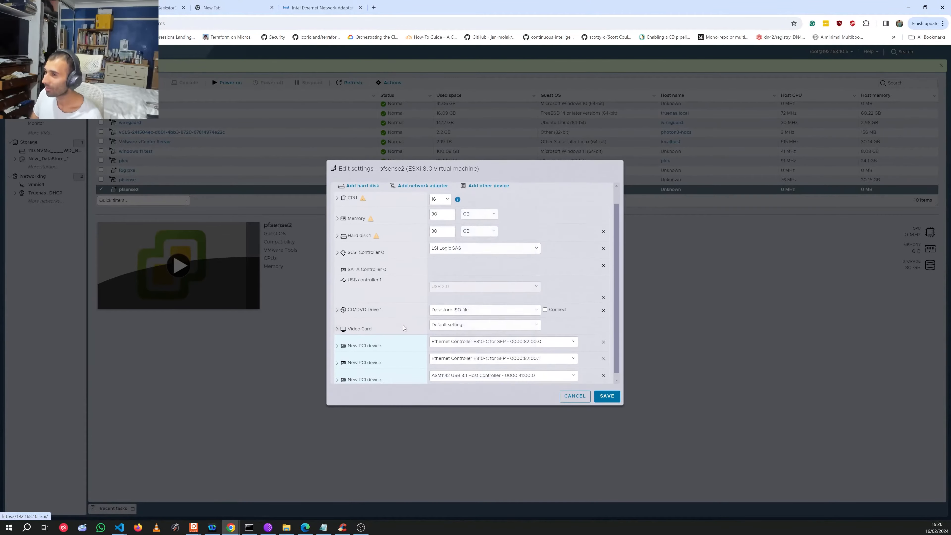
{"action": "left_click", "coordinate": [518, 369]}
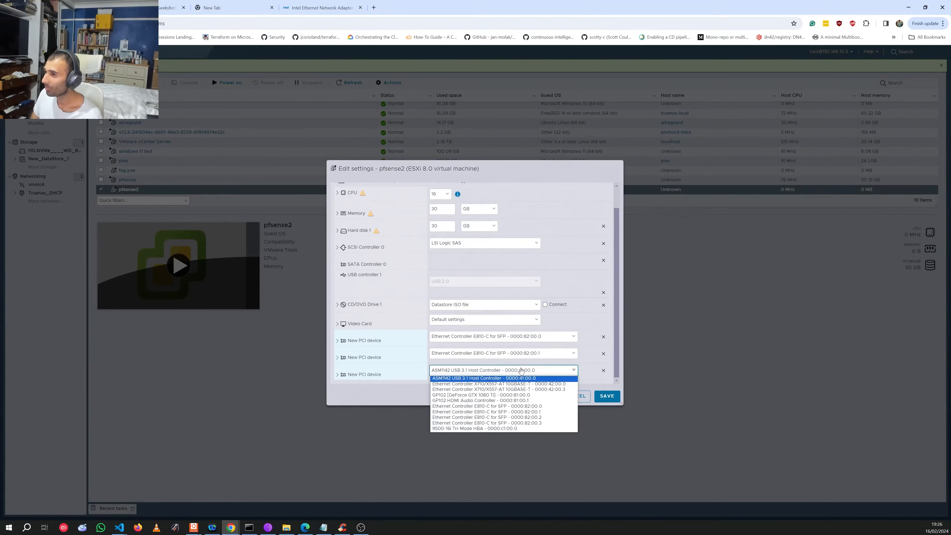
{"action": "left_click", "coordinate": [566, 418]}
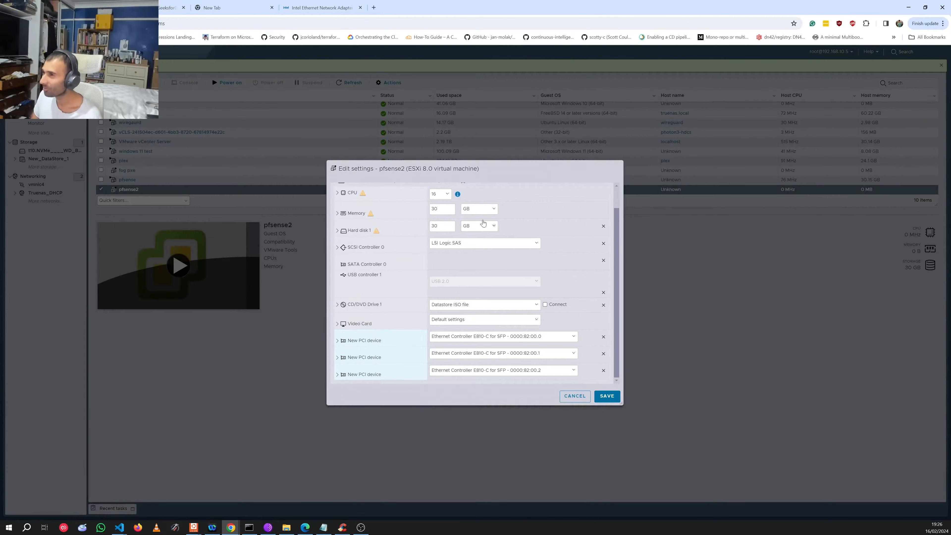
Step: Add a fourth PCI device set to E810-C port 0000:82:00.3 and connect CD/DVD Drive 1
{"action": "scroll", "coordinate": [517, 285], "scroll_direction": "up", "scroll_amount": 2}
{"action": "left_click", "coordinate": [502, 203]}
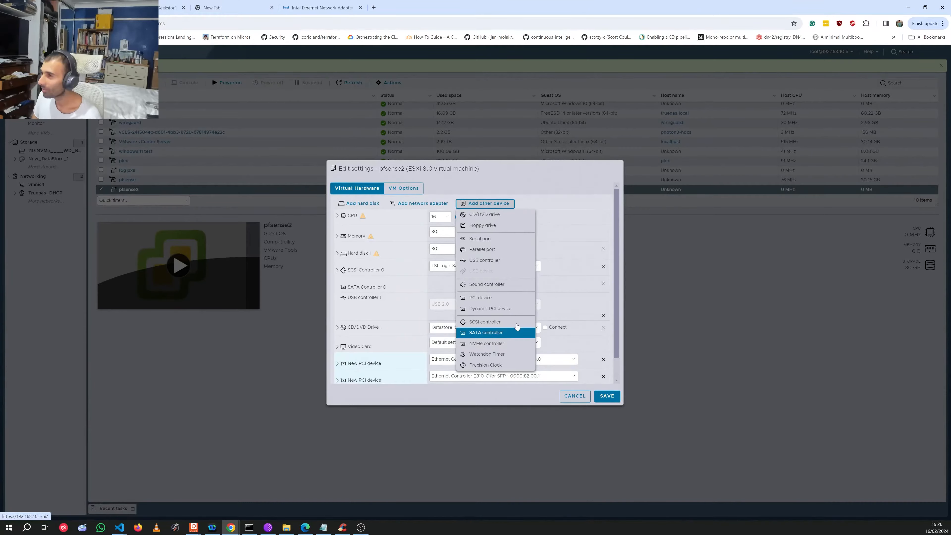
{"action": "left_click", "coordinate": [510, 298]}
{"action": "scroll", "coordinate": [533, 381], "scroll_direction": "down", "scroll_amount": 2}
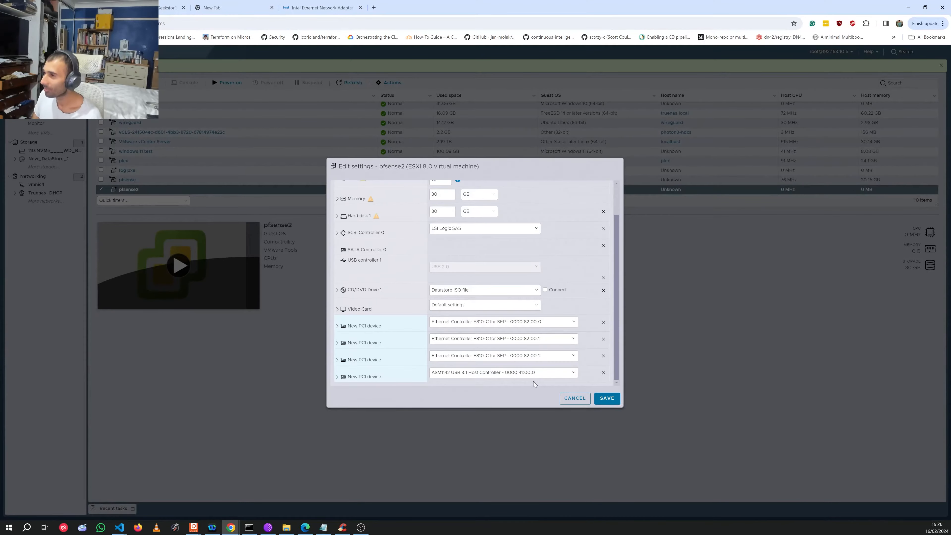
{"action": "left_click", "coordinate": [531, 374]}
{"action": "left_click", "coordinate": [551, 424]}
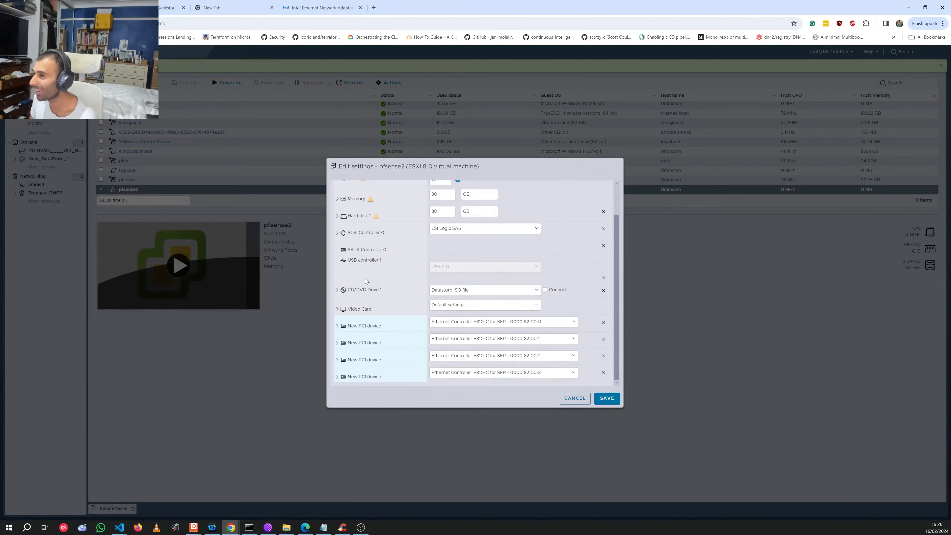
{"action": "left_click", "coordinate": [545, 290]}
Step: Save pfsense2's hardware changes with the four E810-C passthrough devices
{"action": "scroll", "coordinate": [462, 191], "scroll_direction": "up", "scroll_amount": 2}
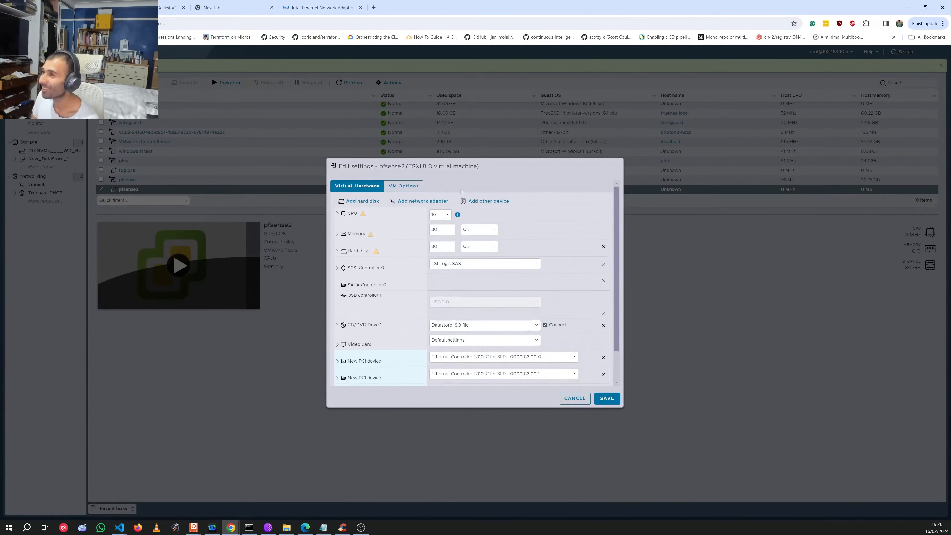
{"action": "scroll", "coordinate": [400, 281], "scroll_direction": "down", "scroll_amount": 1}
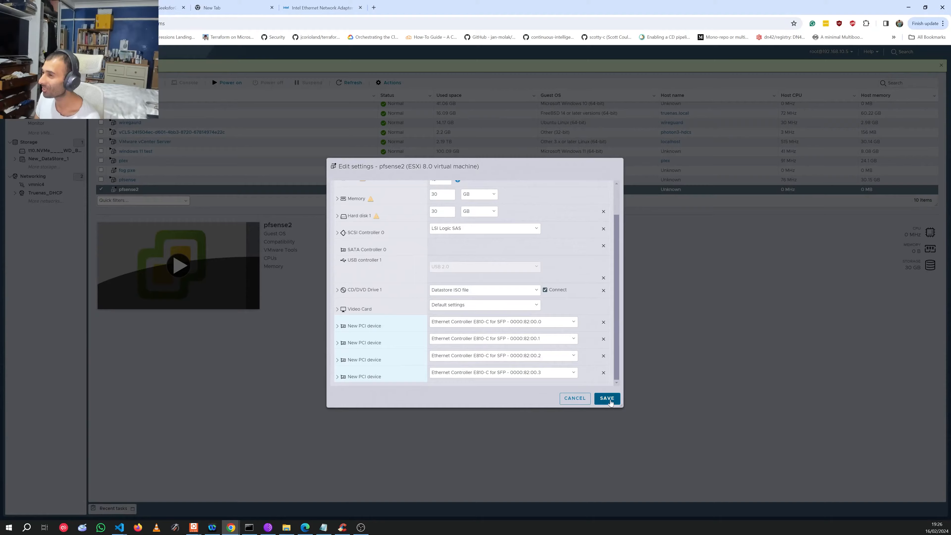
{"action": "scroll", "coordinate": [466, 305], "scroll_direction": "up", "scroll_amount": 1}
{"action": "scroll", "coordinate": [466, 306], "scroll_direction": "down", "scroll_amount": 1}
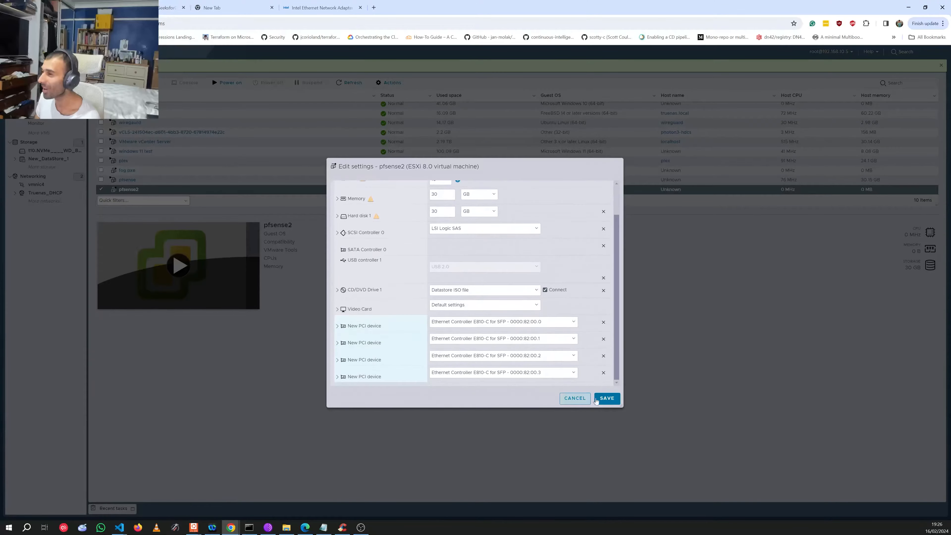
{"action": "left_click", "coordinate": [616, 402]}
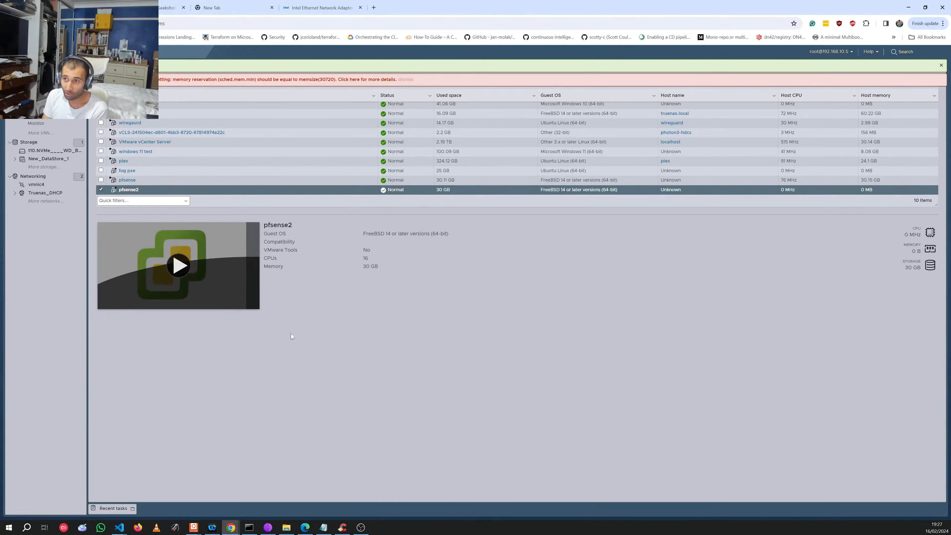
Step: Inspect pfsense2's memory settings and four PCI devices in Edit settings, then cancel unchanged
{"action": "left_click", "coordinate": [156, 192]}
{"action": "right_click", "coordinate": [156, 194]}
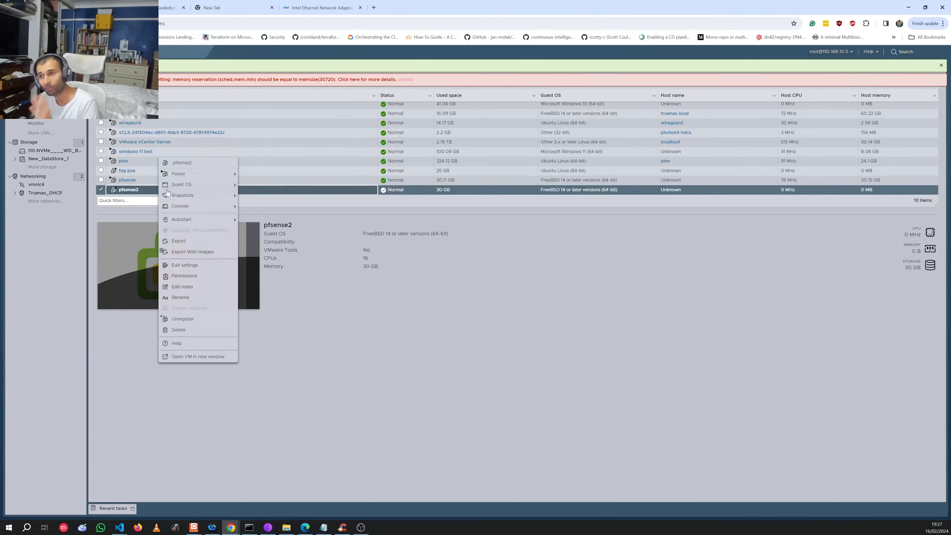
{"action": "left_click", "coordinate": [197, 269]}
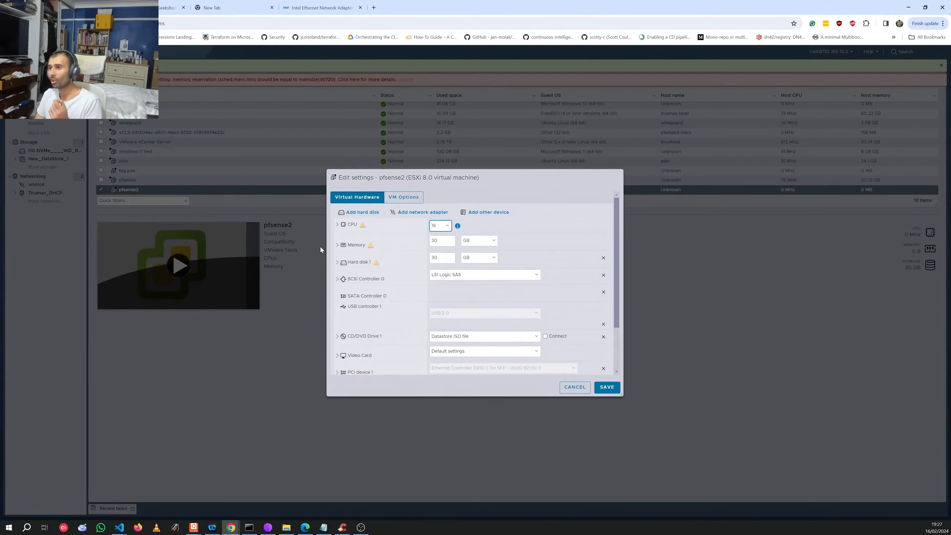
{"action": "left_click", "coordinate": [337, 246]}
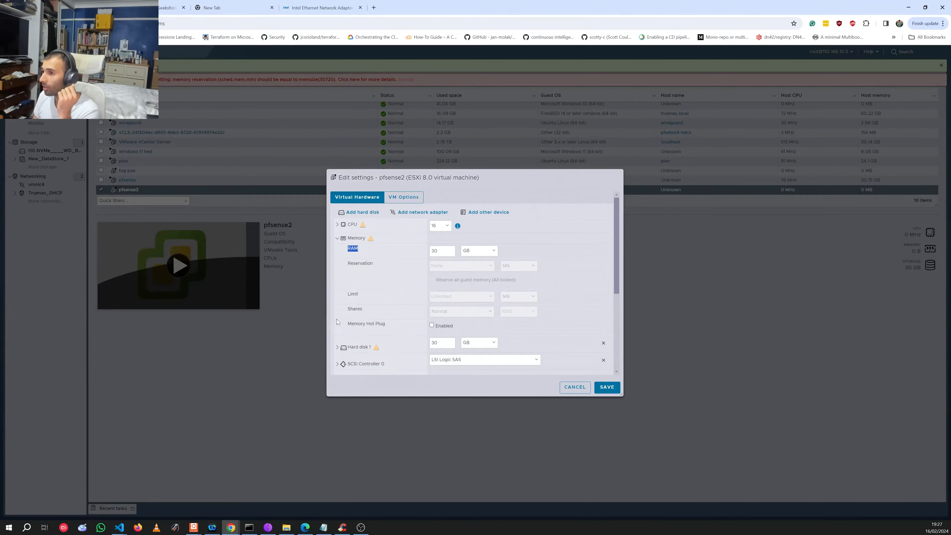
{"action": "left_click", "coordinate": [367, 268]}
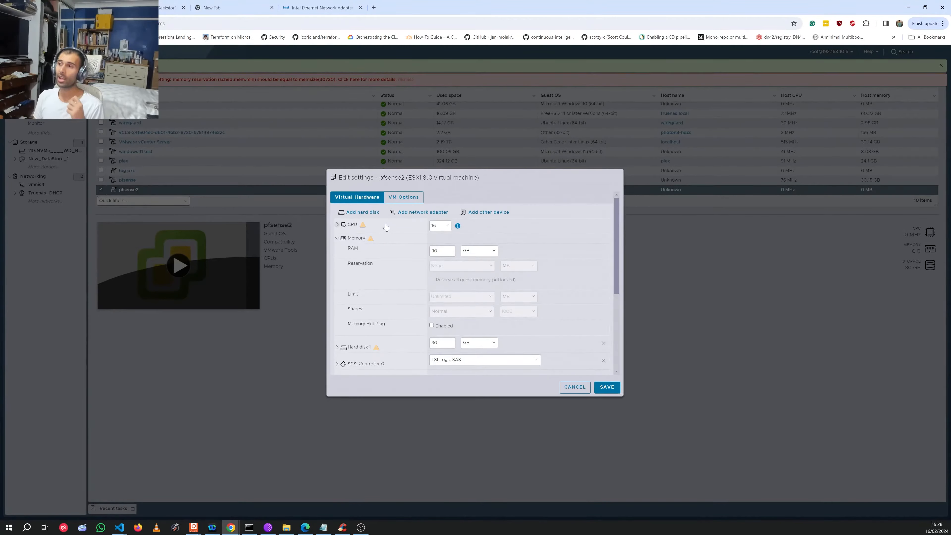
{"action": "scroll", "coordinate": [511, 361], "scroll_direction": "down", "scroll_amount": 4}
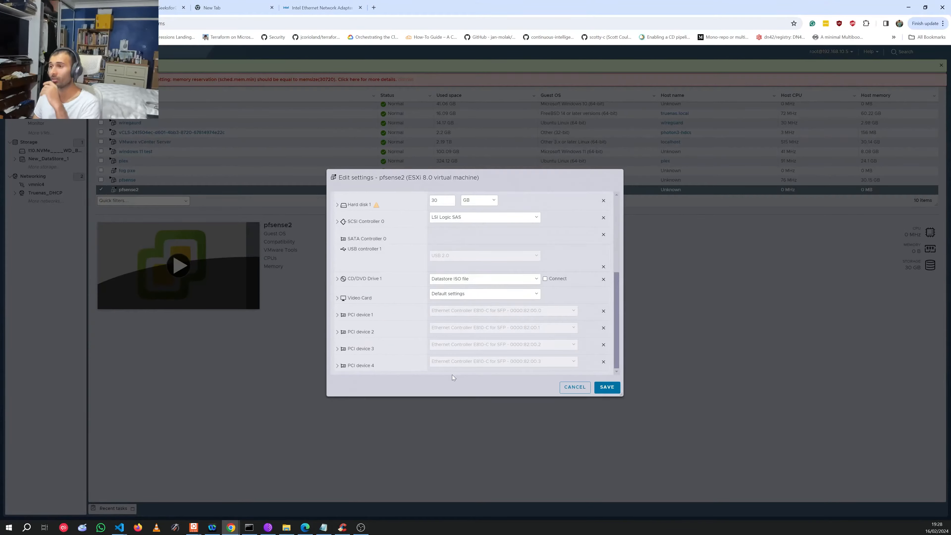
{"action": "left_click", "coordinate": [574, 387]}
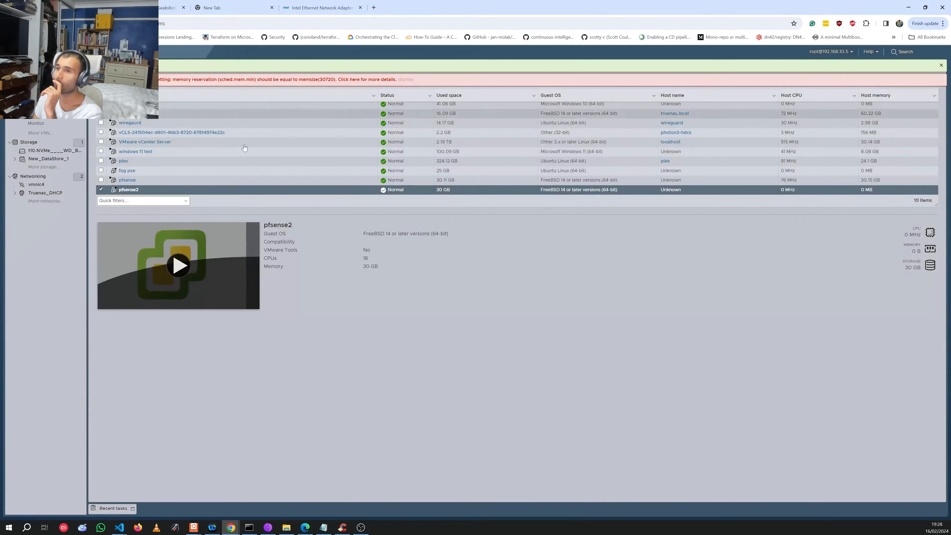
{"action": "right_click", "coordinate": [157, 194]}
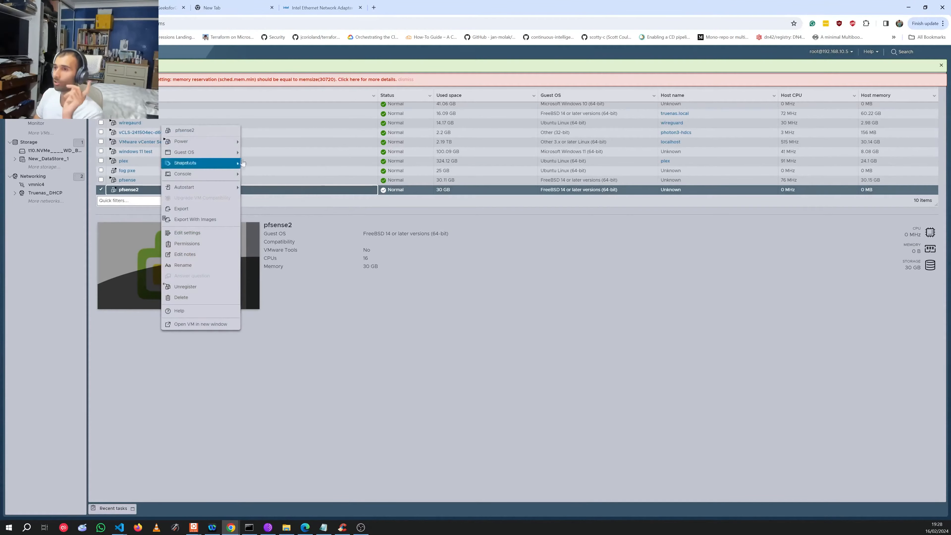
Step: Delete the pfsense2 VM, dismiss the memory reservation warning, and start the New virtual machine wizard
{"action": "left_click", "coordinate": [191, 297]}
{"action": "left_click", "coordinate": [543, 313]}
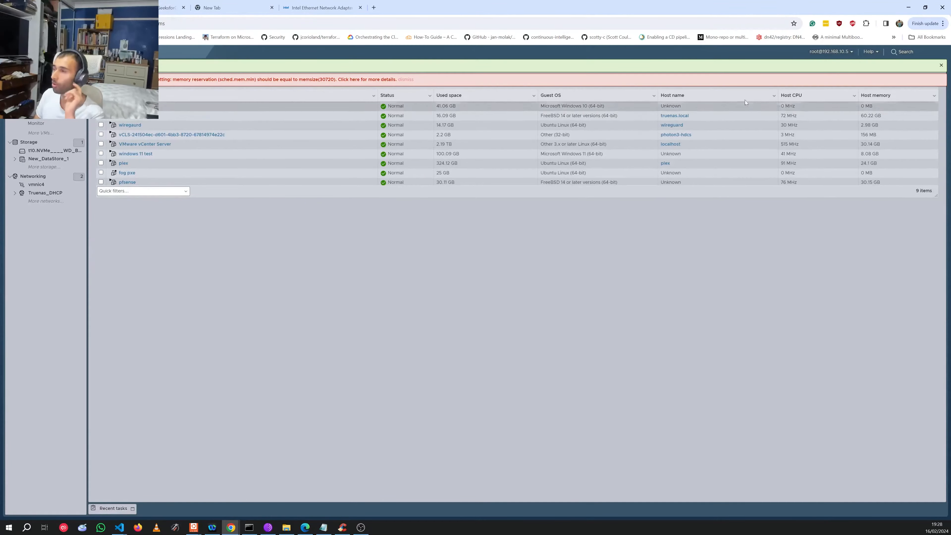
{"action": "left_click", "coordinate": [939, 67]}
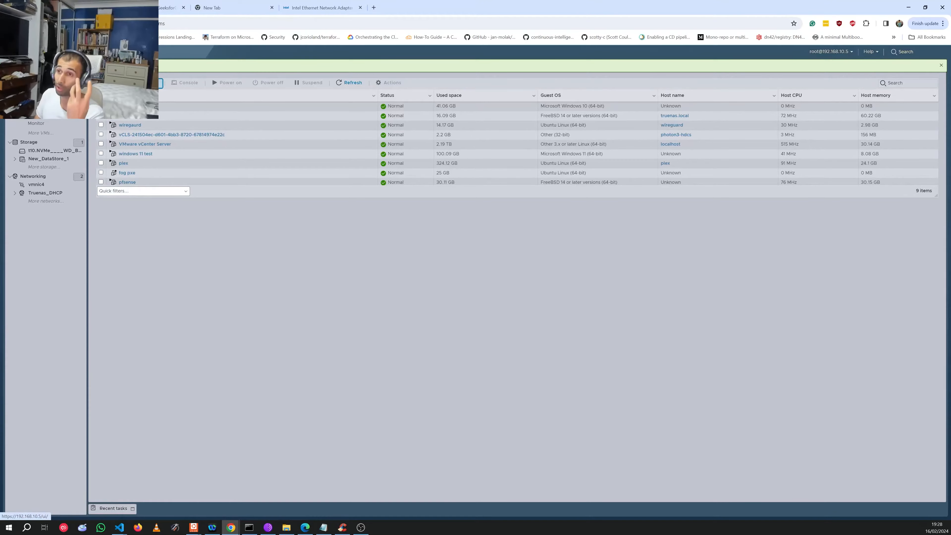
{"action": "left_click", "coordinate": [131, 83]}
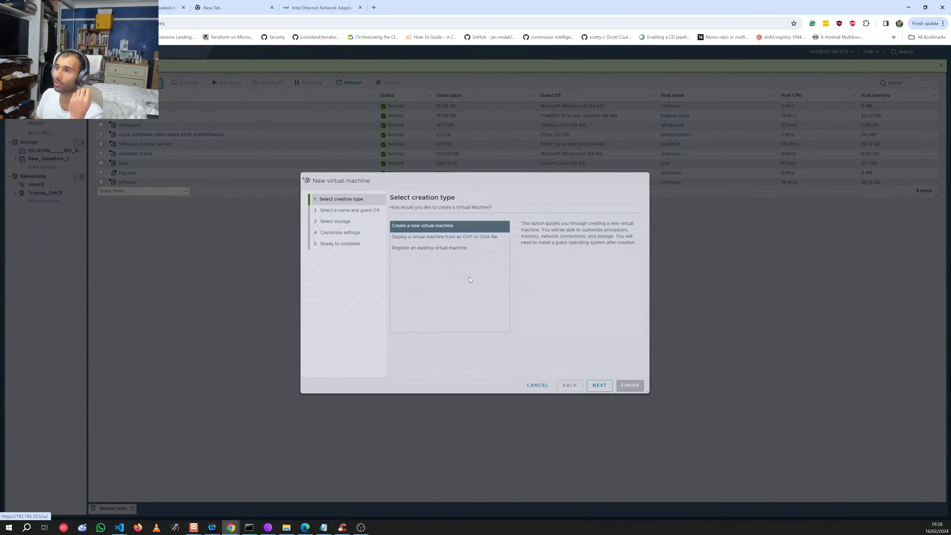
Step: Create a new VM named pfsense2 with guest family Other and FreeBSD 64-bit, stored on New_DataStore_1
{"action": "left_click", "coordinate": [599, 385]}
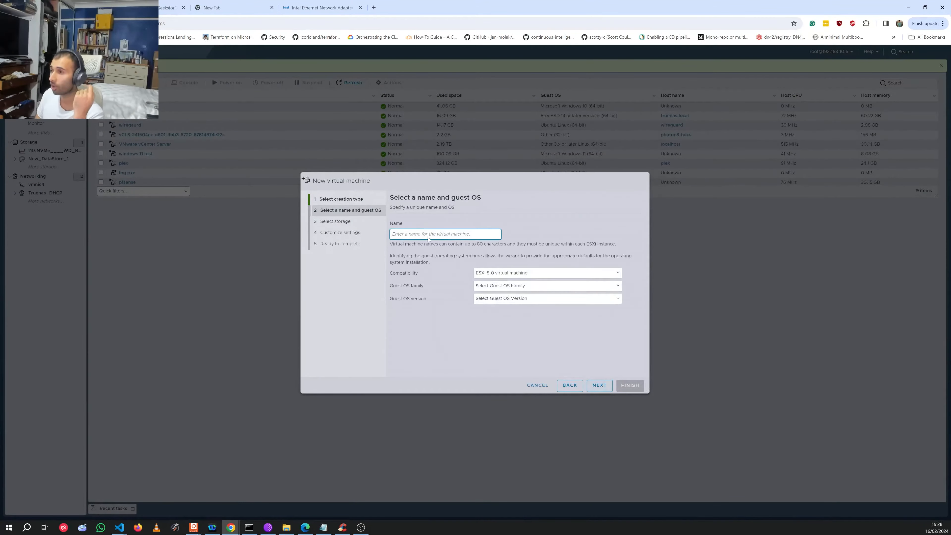
{"action": "type", "text": "pfsense2"}
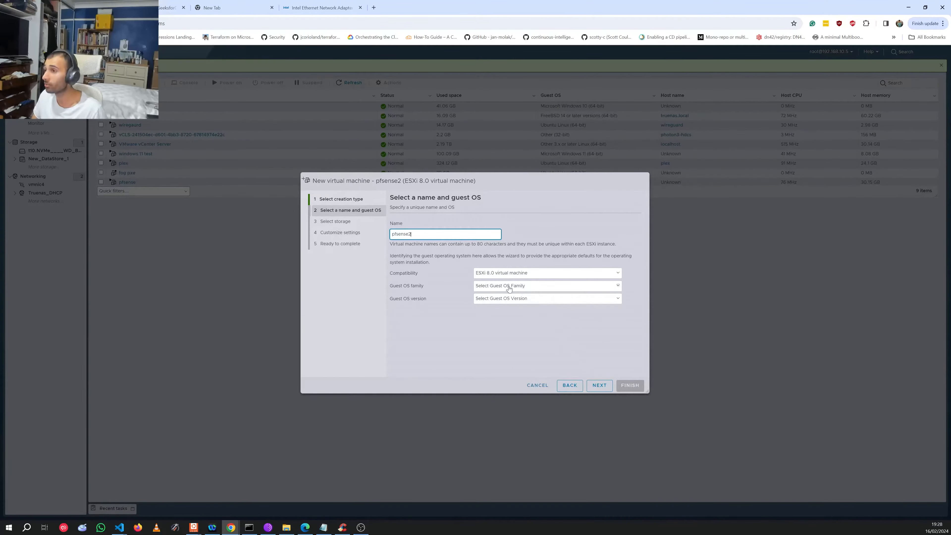
{"action": "left_click", "coordinate": [511, 286]}
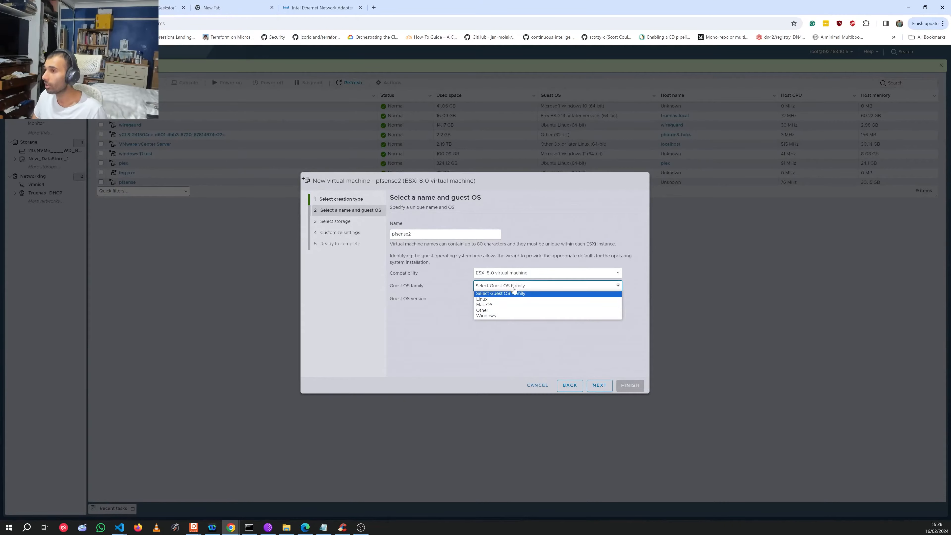
{"action": "left_click", "coordinate": [482, 310]}
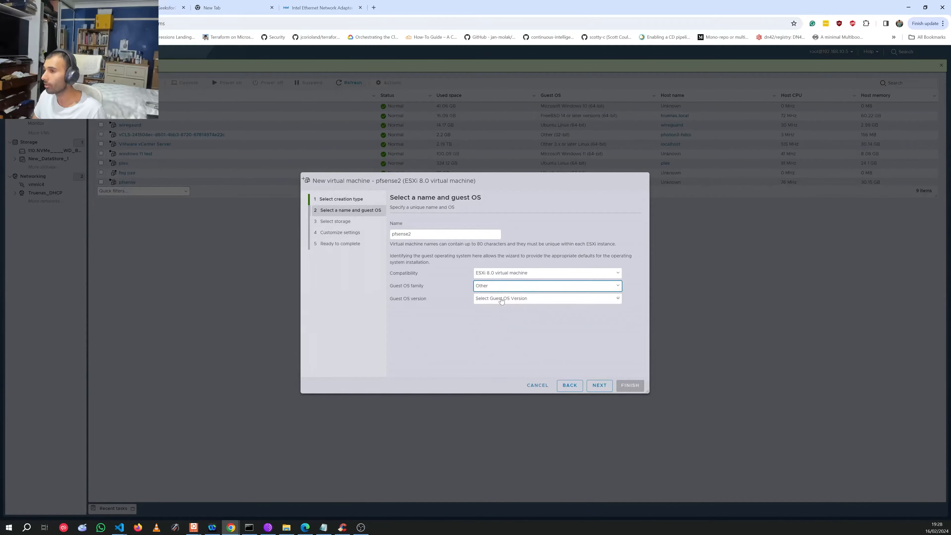
{"action": "left_click", "coordinate": [543, 298]}
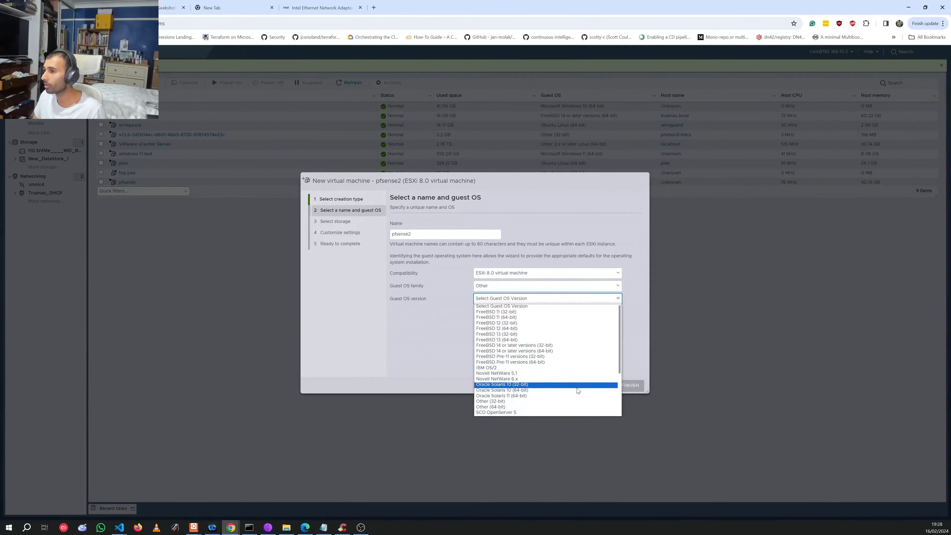
{"action": "left_click", "coordinate": [560, 362]}
{"action": "left_click", "coordinate": [607, 389]}
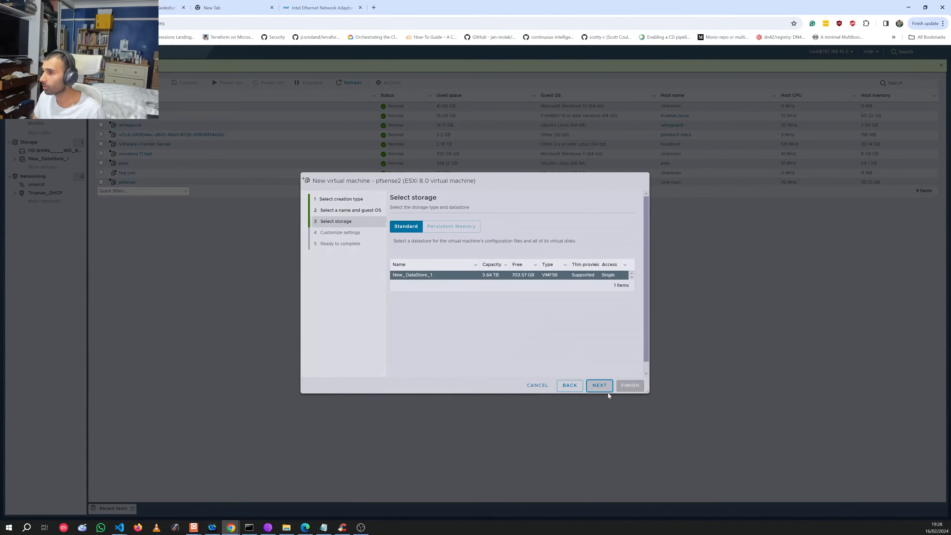
{"action": "left_click", "coordinate": [602, 388]}
Step: Give pfsense2 16 CPUs, 30 GB of memory and a 30 GB hard disk
{"action": "left_click", "coordinate": [499, 254]}
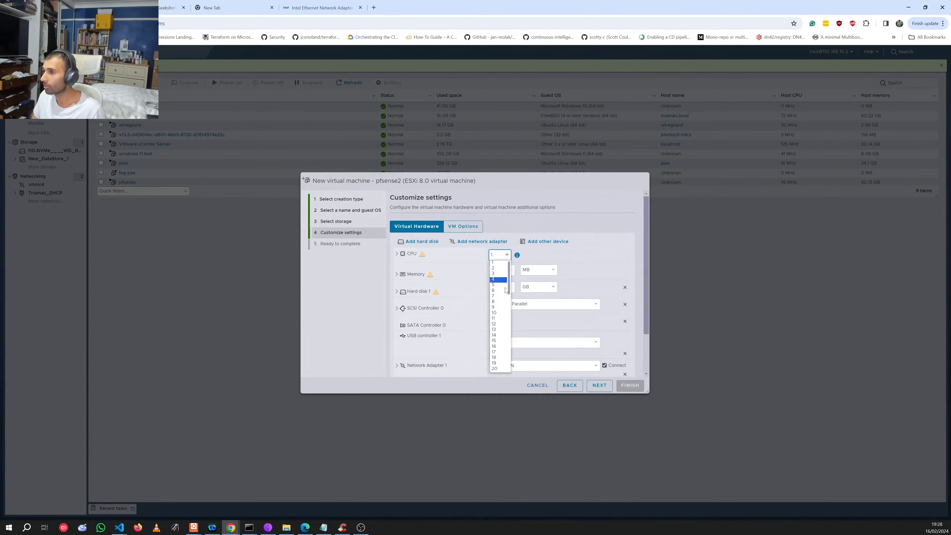
{"action": "left_click", "coordinate": [497, 346]}
{"action": "double_click", "coordinate": [504, 271]}
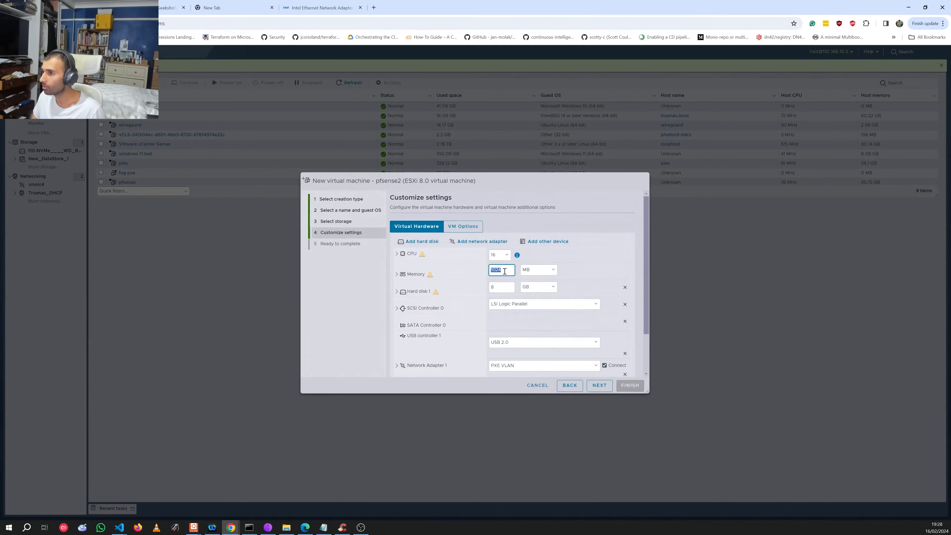
{"action": "left_click", "coordinate": [538, 269]}
{"action": "left_click", "coordinate": [532, 278]}
{"action": "double_click", "coordinate": [508, 270]}
{"action": "type", "text": "30"}
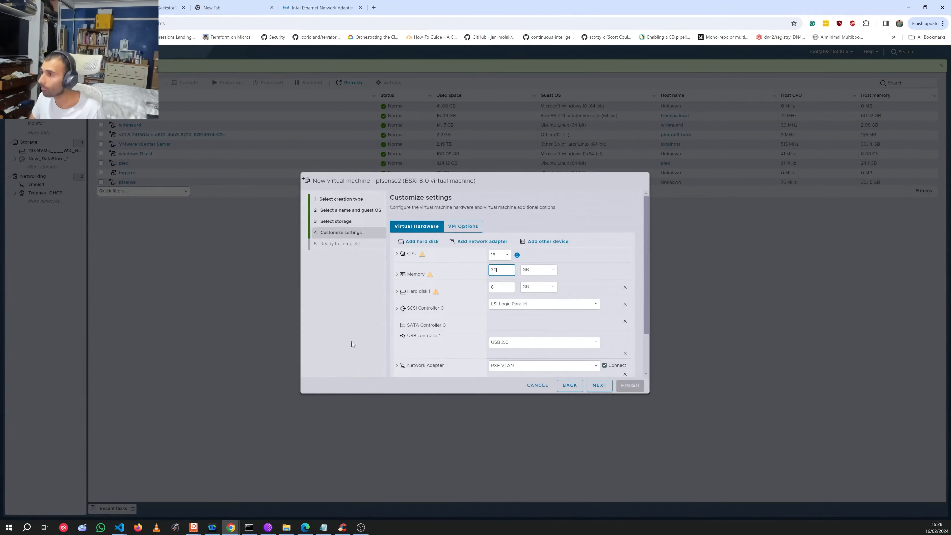
{"action": "left_click", "coordinate": [498, 287]}
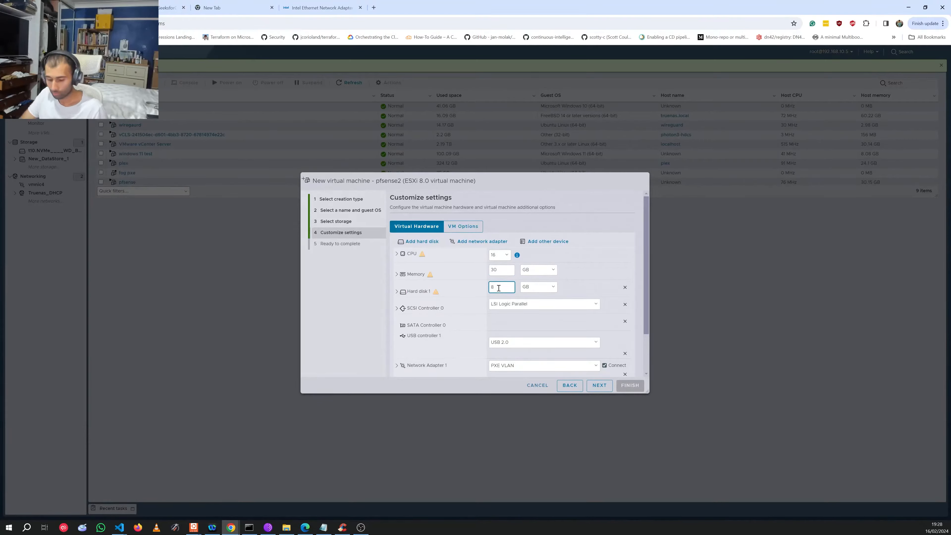
{"action": "type", "text": "30"}
Step: Remove Network Adapter 1 and leave the CD/DVD drive on Host Device
{"action": "scroll", "coordinate": [469, 350], "scroll_direction": "down", "scroll_amount": 2}
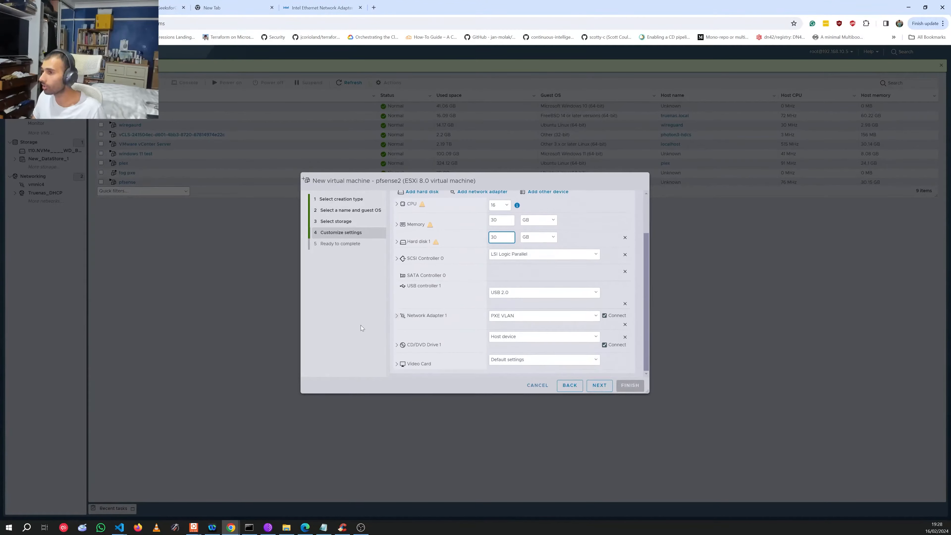
{"action": "left_click", "coordinate": [624, 324]}
{"action": "left_click", "coordinate": [625, 324]}
{"action": "left_click", "coordinate": [517, 340]}
{"action": "left_click", "coordinate": [519, 344]}
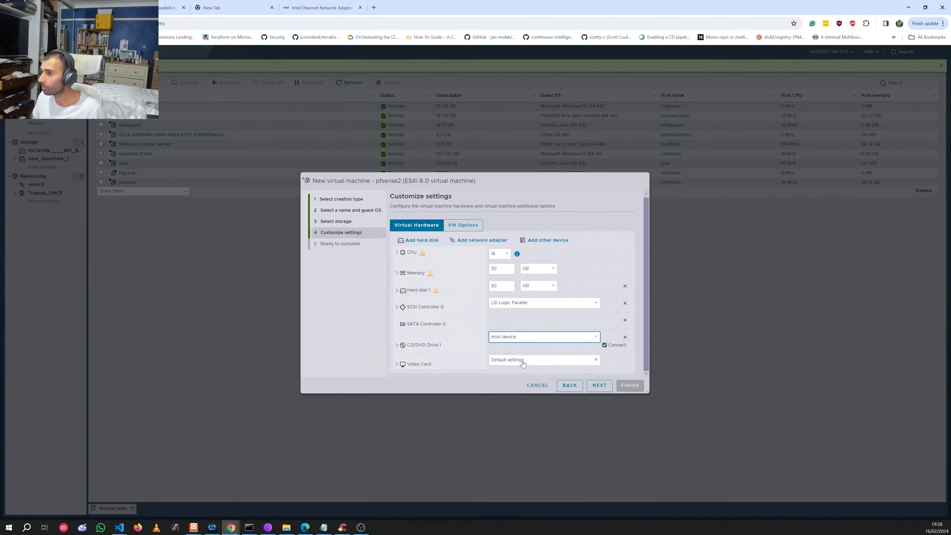
{"action": "left_click", "coordinate": [498, 339]}
Step: Enable Memory Hot Plug, then close the new virtual machine wizard
{"action": "left_click", "coordinate": [471, 271]}
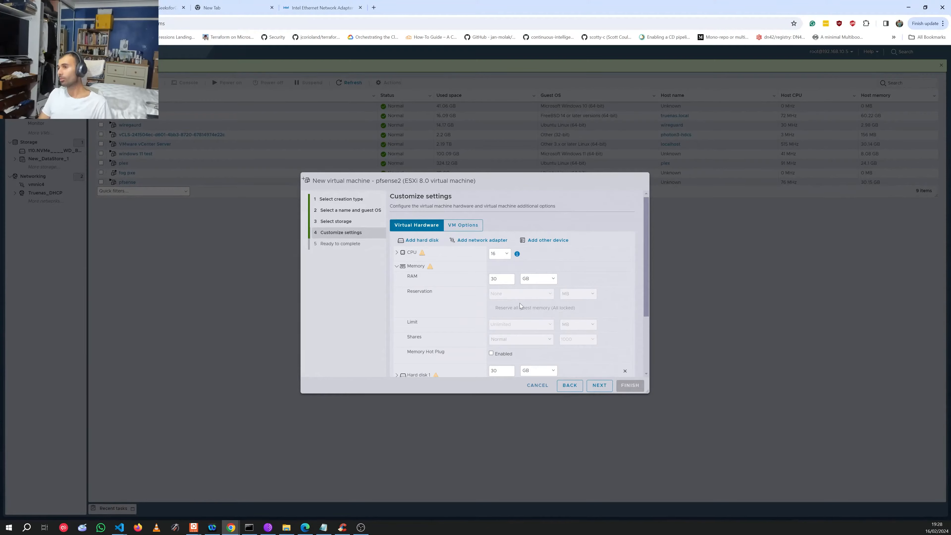
{"action": "left_click", "coordinate": [490, 352]}
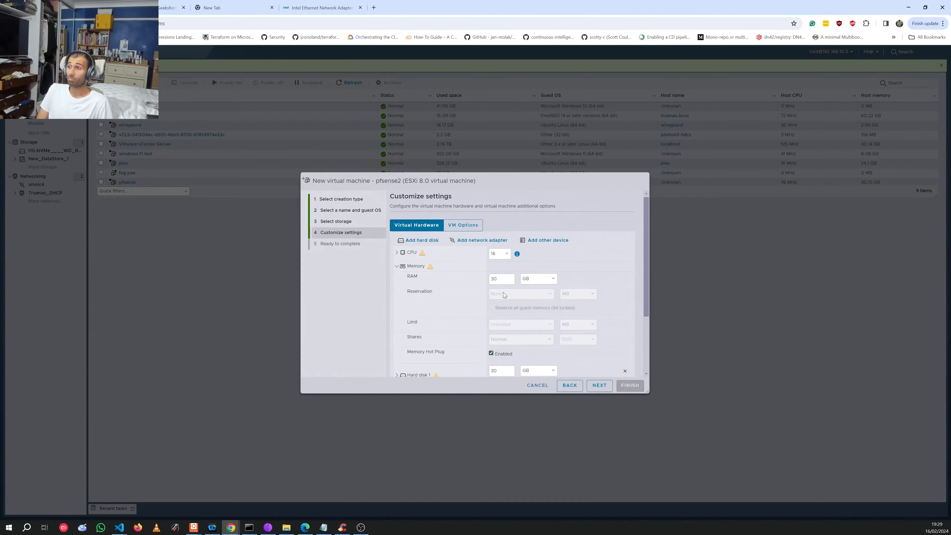
{"action": "scroll", "coordinate": [480, 318], "scroll_direction": "down", "scroll_amount": 3}
{"action": "scroll", "coordinate": [449, 318], "scroll_direction": "up", "scroll_amount": 3}
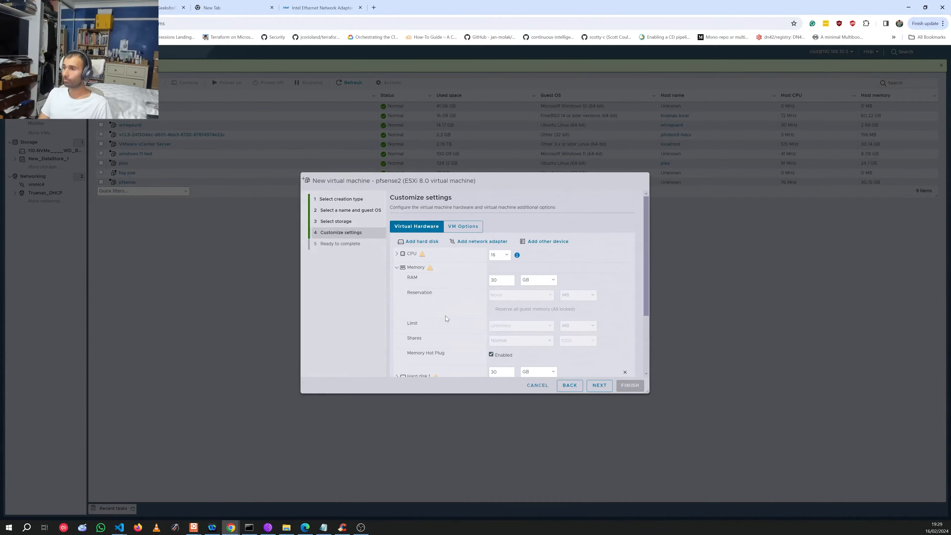
{"action": "left_click", "coordinate": [542, 387]}
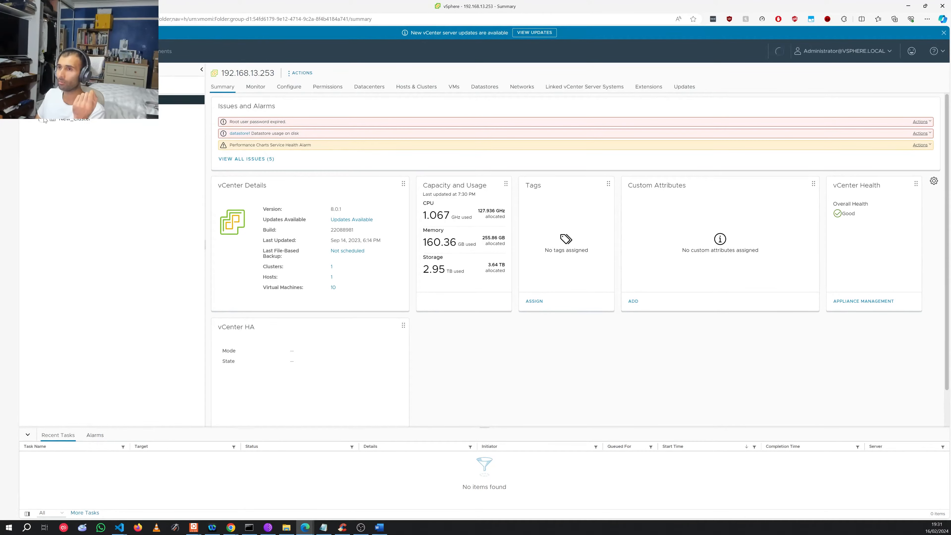
Step: Remove the orphaned pfsense2 VM under New_Cluster from the inventory, confirming with Yes
{"action": "left_click", "coordinate": [96, 159]}
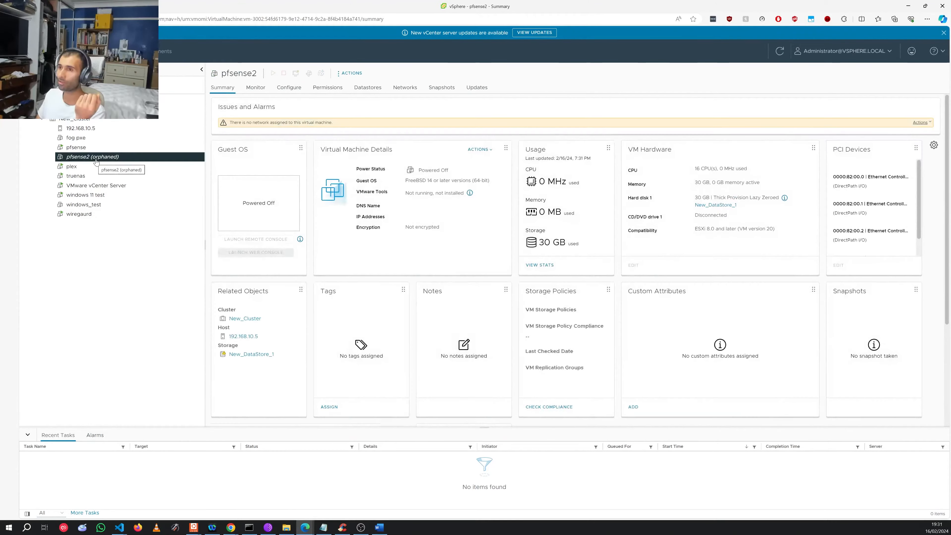
{"action": "right_click", "coordinate": [141, 159]}
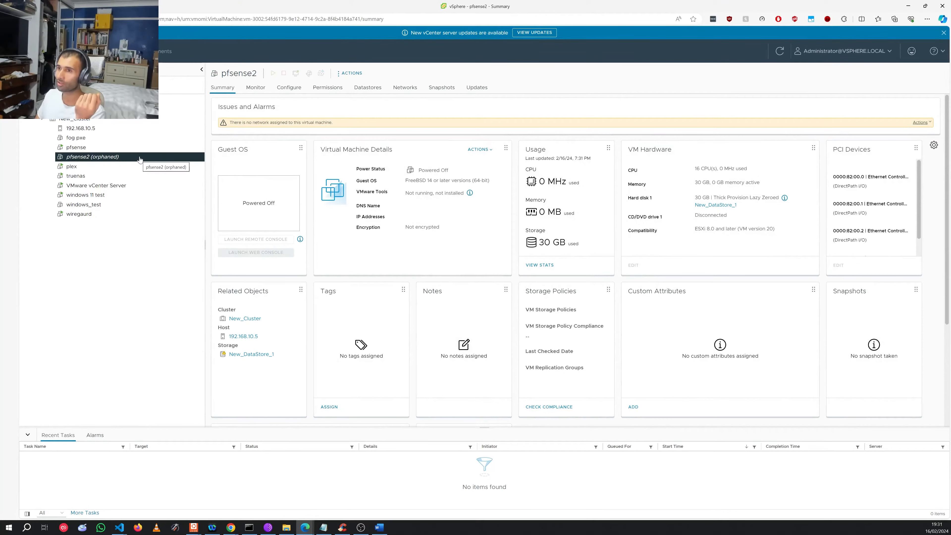
{"action": "left_click", "coordinate": [198, 179]}
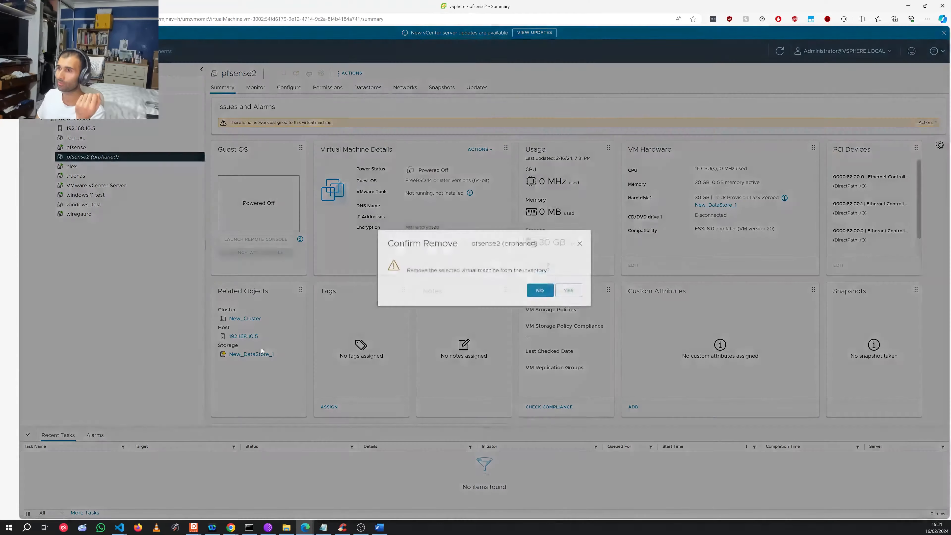
{"action": "left_click", "coordinate": [570, 295]}
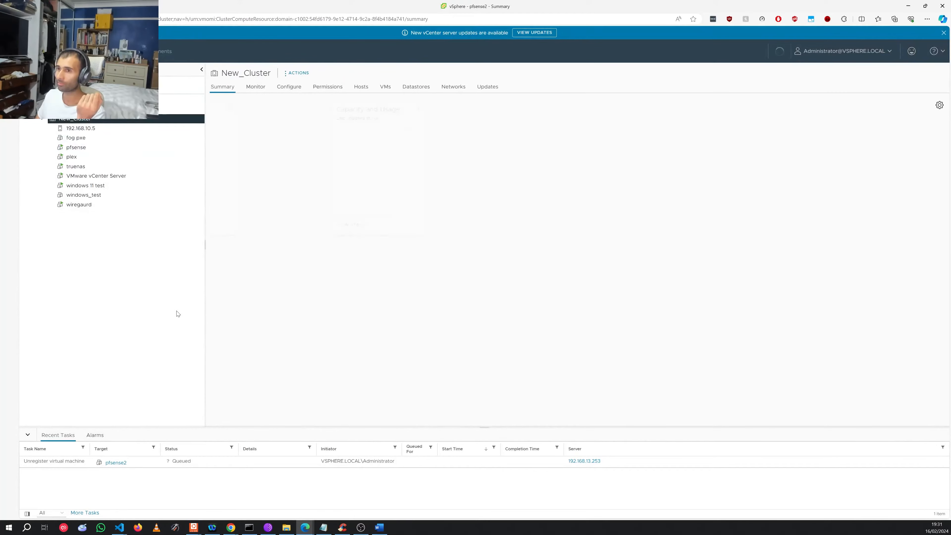
Step: Start a new VM from New_Cluster and name it pfsense2 in the Datacenter location
{"action": "right_click", "coordinate": [68, 120]}
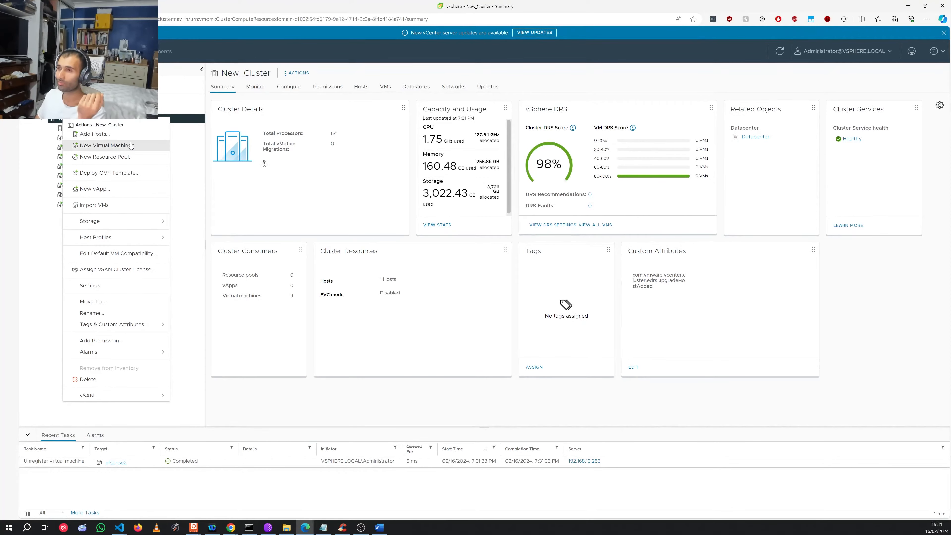
{"action": "left_click", "coordinate": [84, 146]}
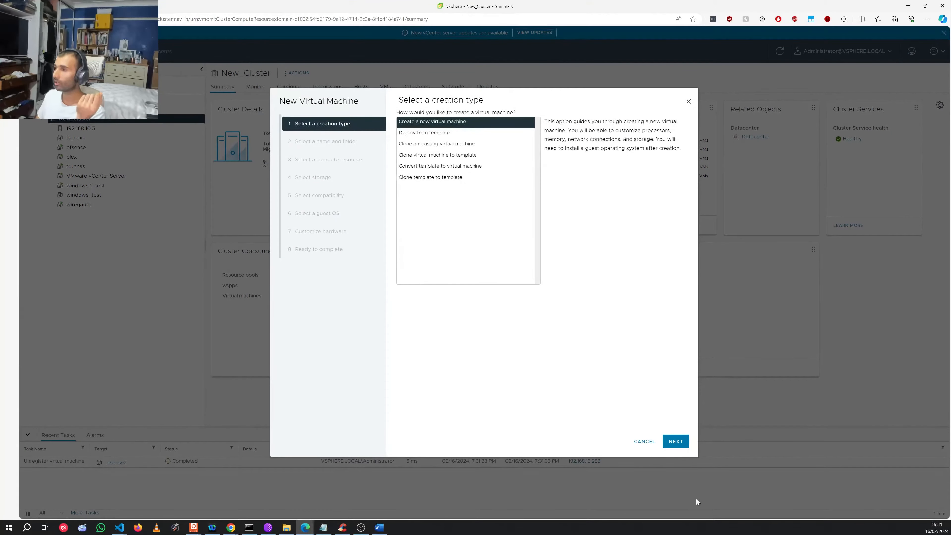
{"action": "left_click", "coordinate": [675, 442]}
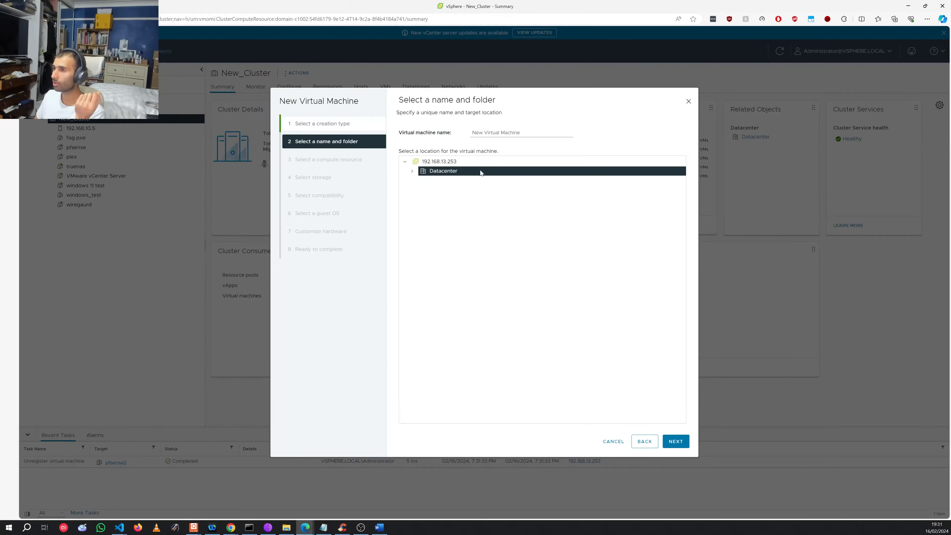
{"action": "left_click", "coordinate": [495, 135]}
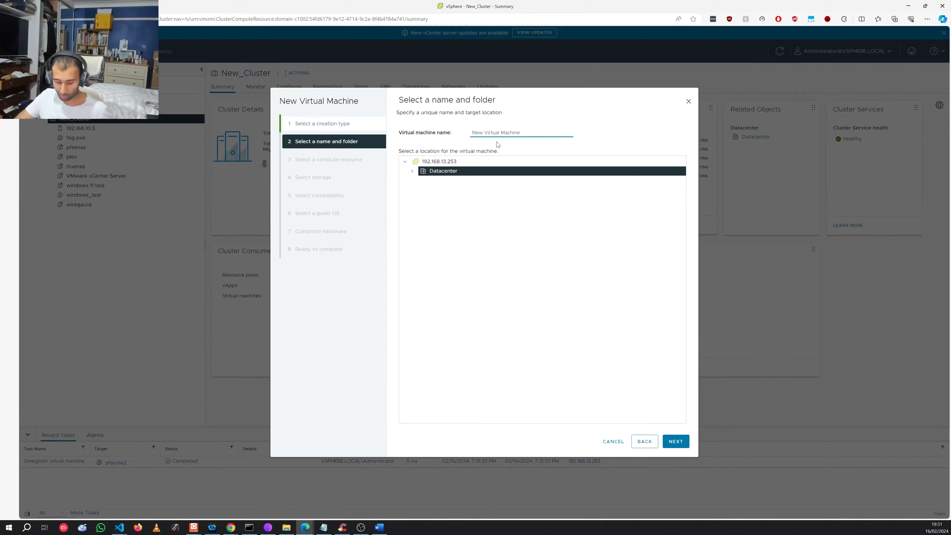
{"action": "key", "text": "ctrl+a"}
{"action": "key", "text": "BackSpace"}
{"action": "type", "text": "pf"}
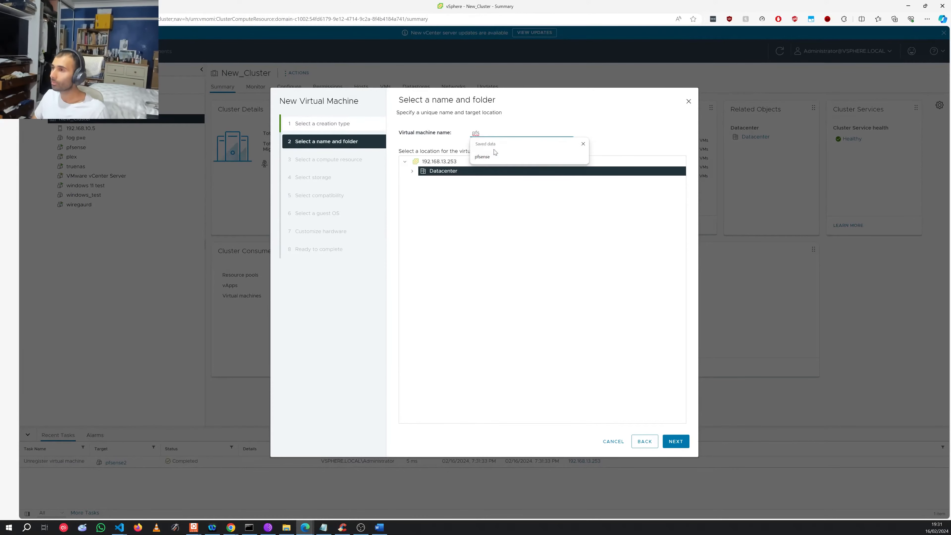
{"action": "left_click", "coordinate": [496, 158]}
{"action": "type", "text": "2"}
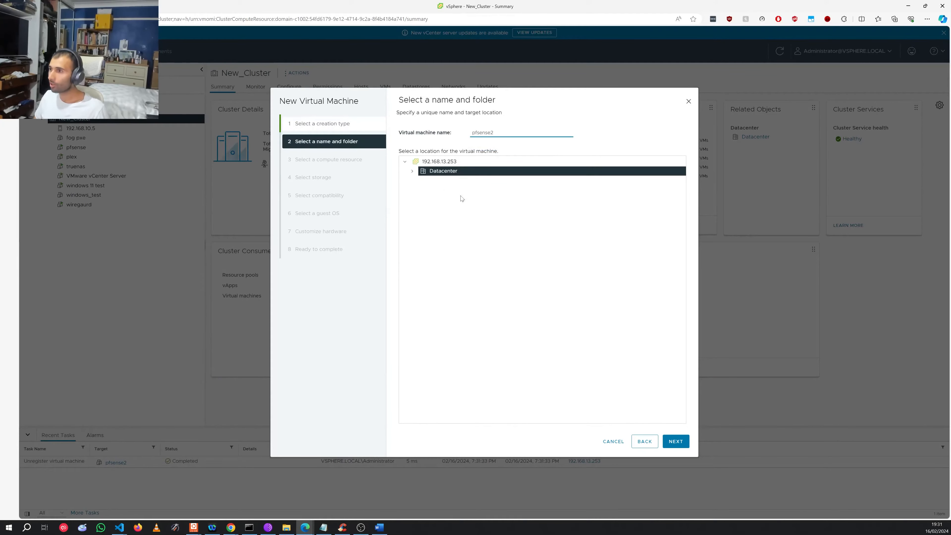
{"action": "left_click", "coordinate": [412, 172]}
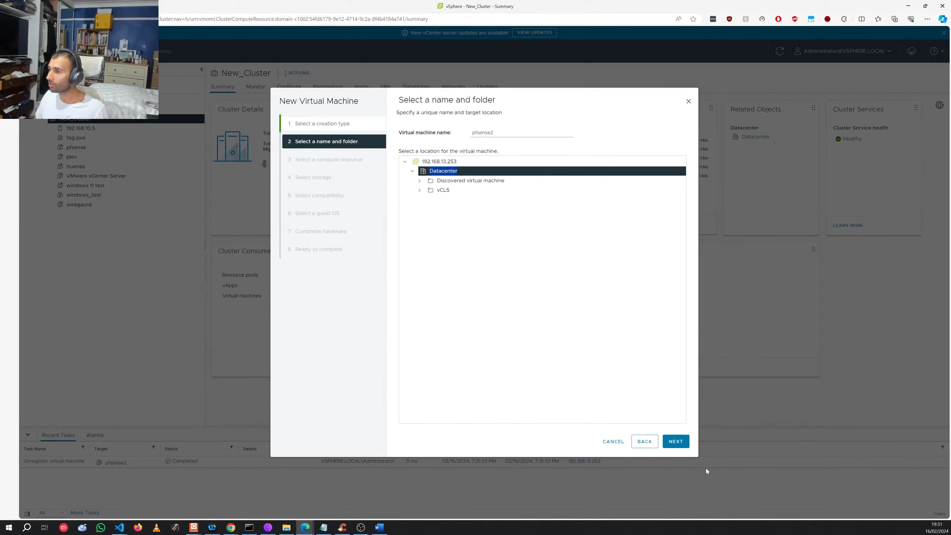
{"action": "left_click", "coordinate": [675, 441]}
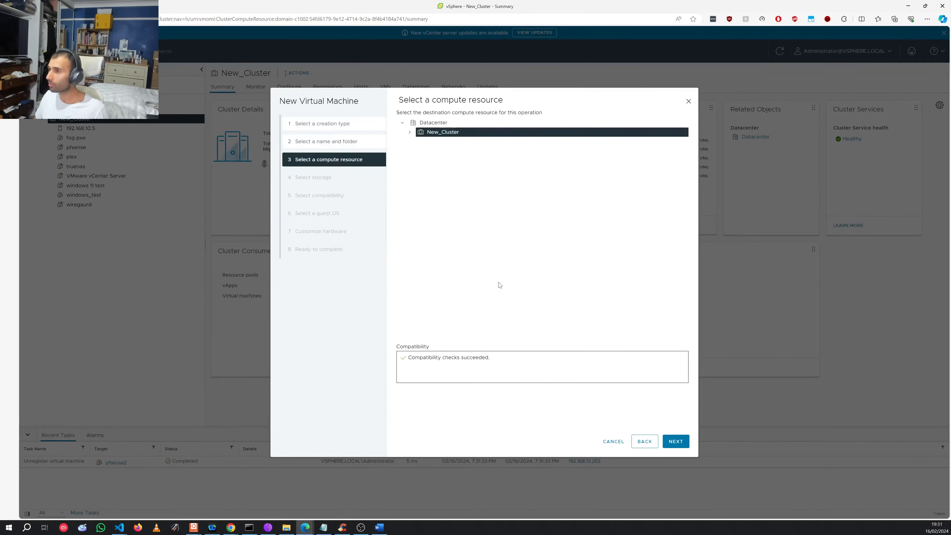
Step: Accept New_Cluster, default storage and ESXi 8.0 compatibility; set guest OS to Other, FreeBSD 14 or later (64-bit)
{"action": "left_click", "coordinate": [684, 444]}
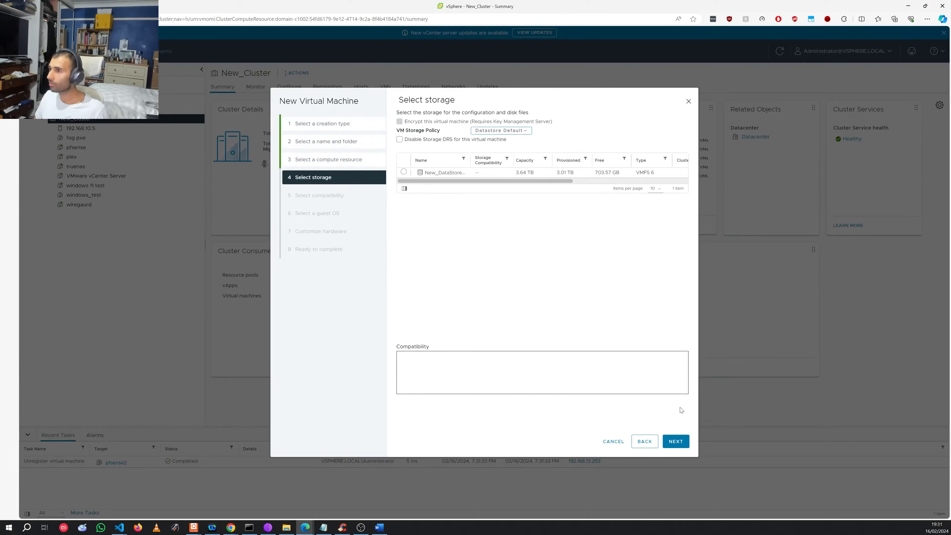
{"action": "left_click", "coordinate": [676, 441]}
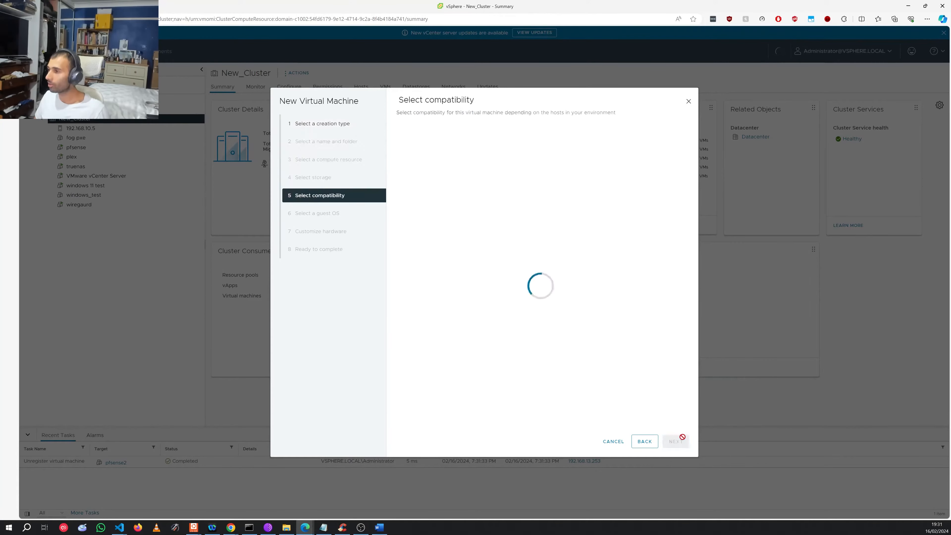
{"action": "left_click", "coordinate": [676, 441]}
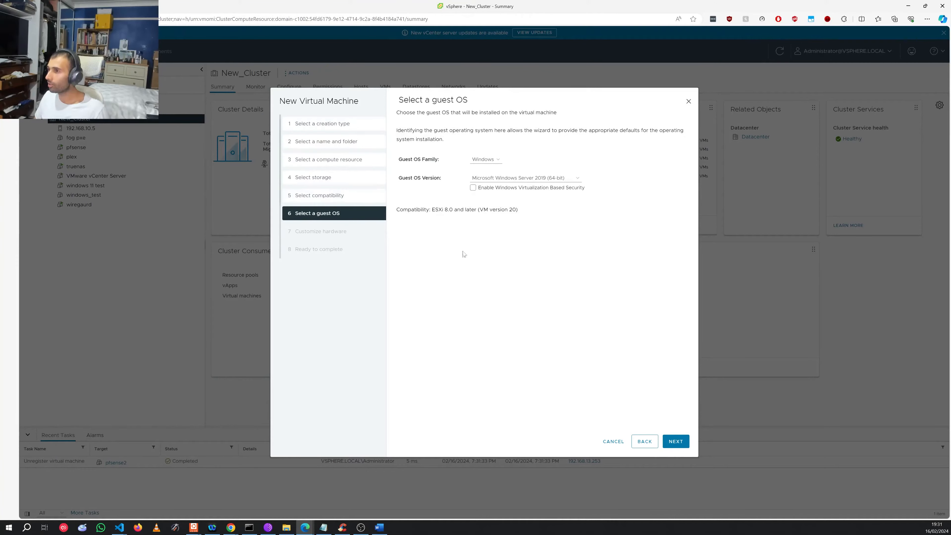
{"action": "left_click", "coordinate": [485, 159]}
{"action": "left_click", "coordinate": [479, 182]}
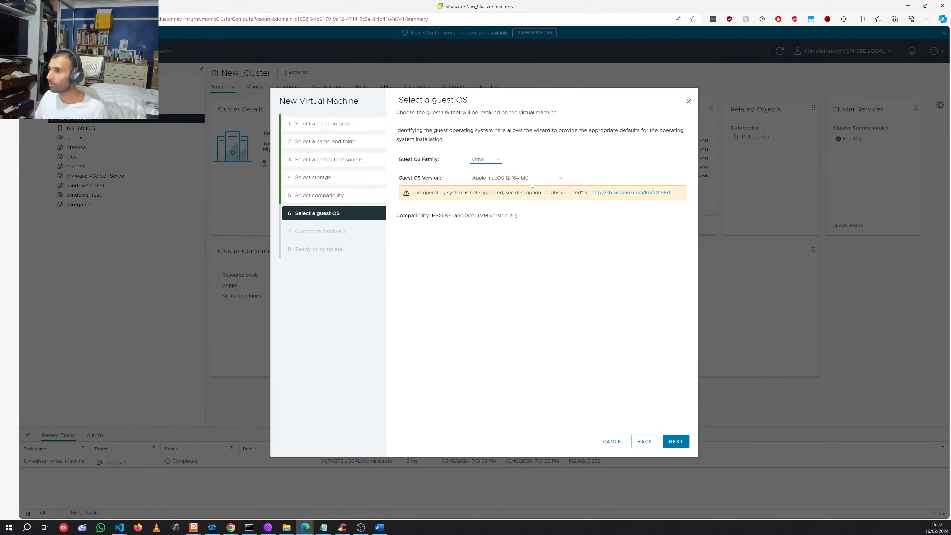
{"action": "left_click", "coordinate": [532, 178]}
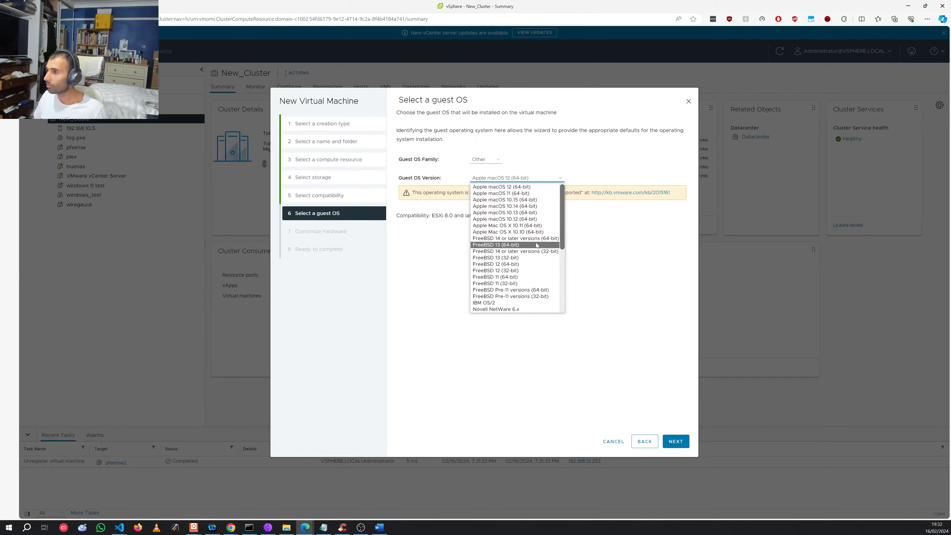
{"action": "left_click", "coordinate": [533, 239]}
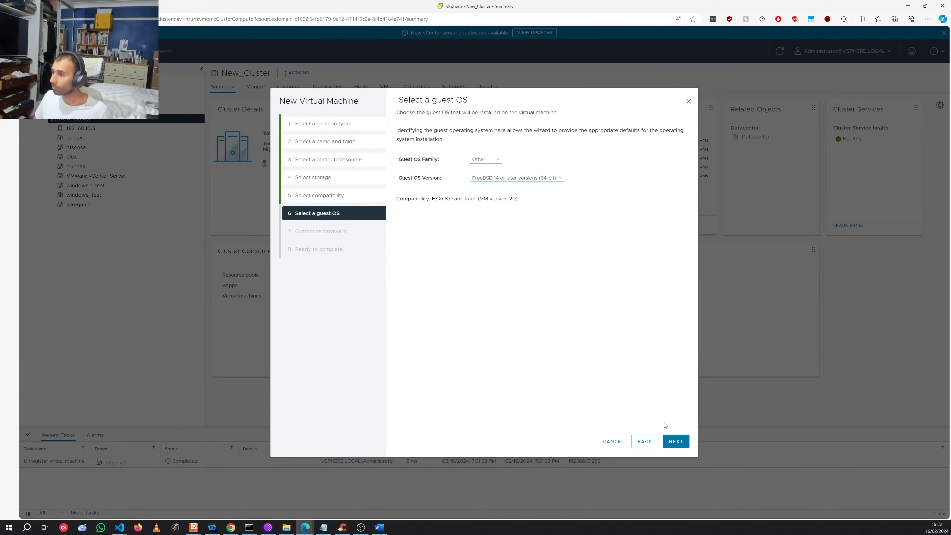
{"action": "left_click", "coordinate": [671, 443]}
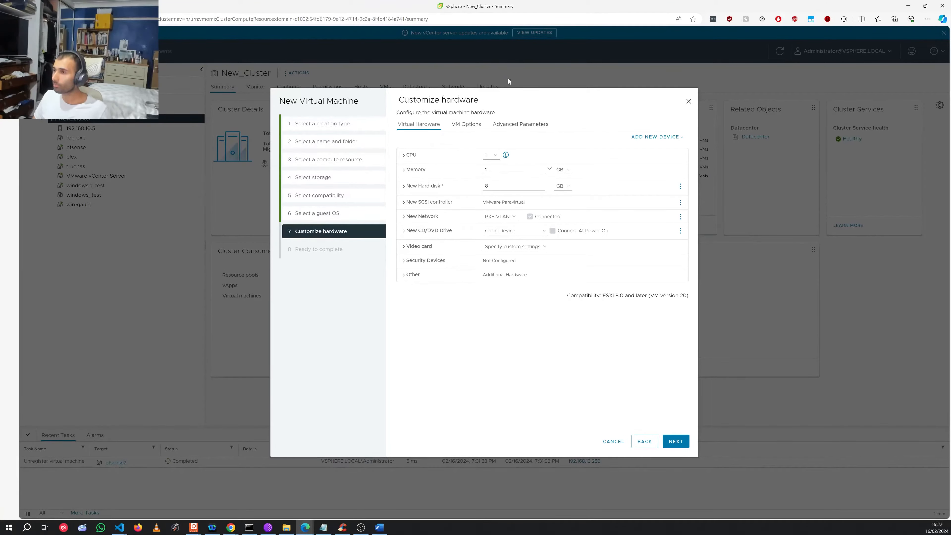
Step: Set the VM to 16 CPUs, 30 GB of memory and a 30 GB hard disk
{"action": "left_click", "coordinate": [490, 155]}
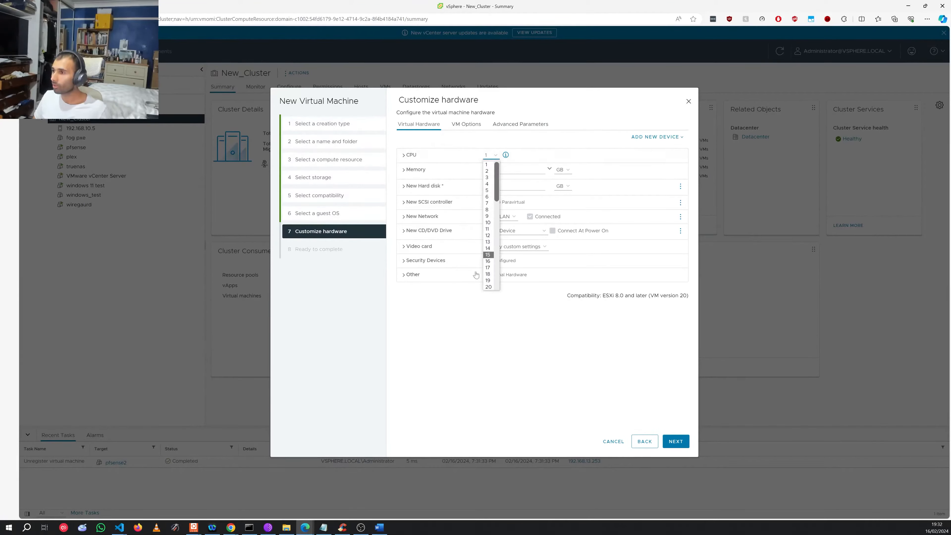
{"action": "left_click", "coordinate": [488, 256]}
{"action": "left_click", "coordinate": [501, 171]}
{"action": "left_click", "coordinate": [495, 158]}
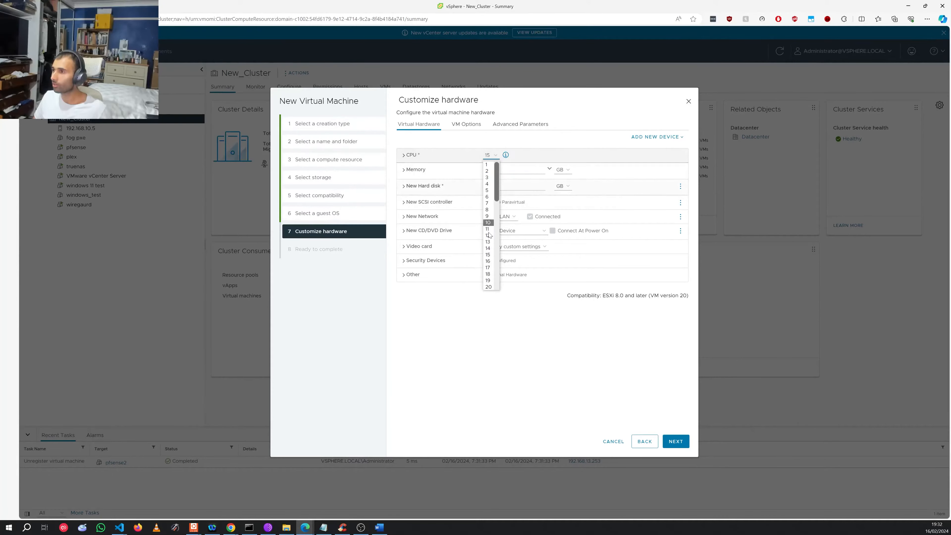
{"action": "left_click", "coordinate": [488, 263]}
{"action": "left_click", "coordinate": [504, 173]}
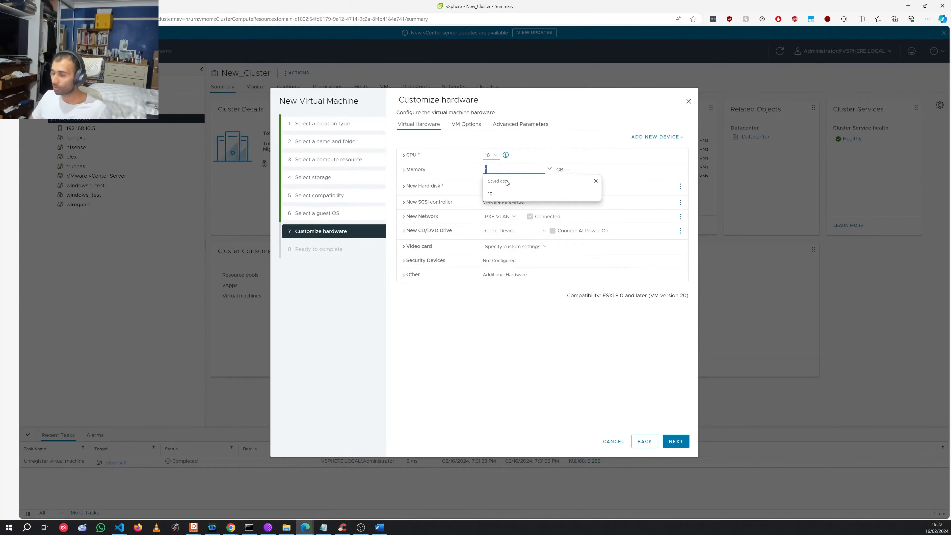
{"action": "key", "text": "BackSpace"}
{"action": "type", "text": "30"}
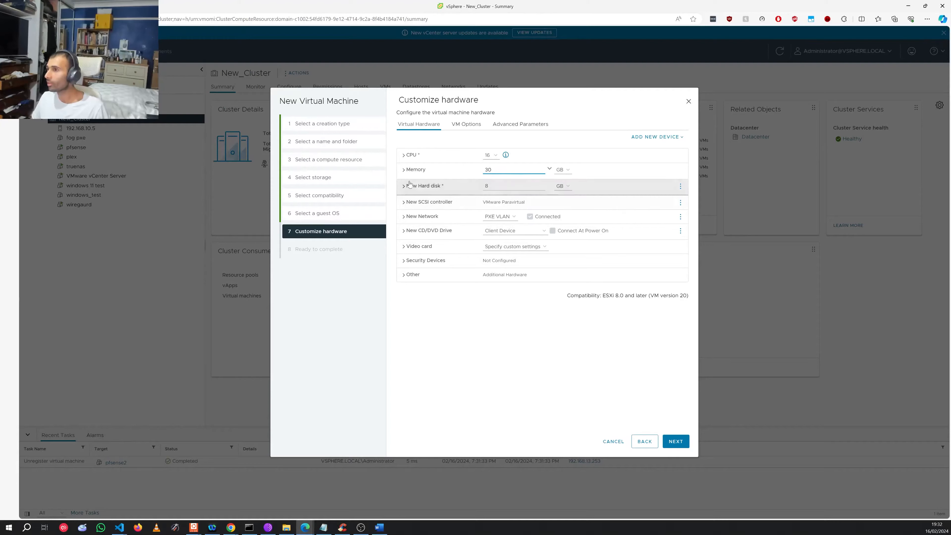
{"action": "left_click", "coordinate": [506, 184]}
{"action": "key", "text": "BackSpace"}
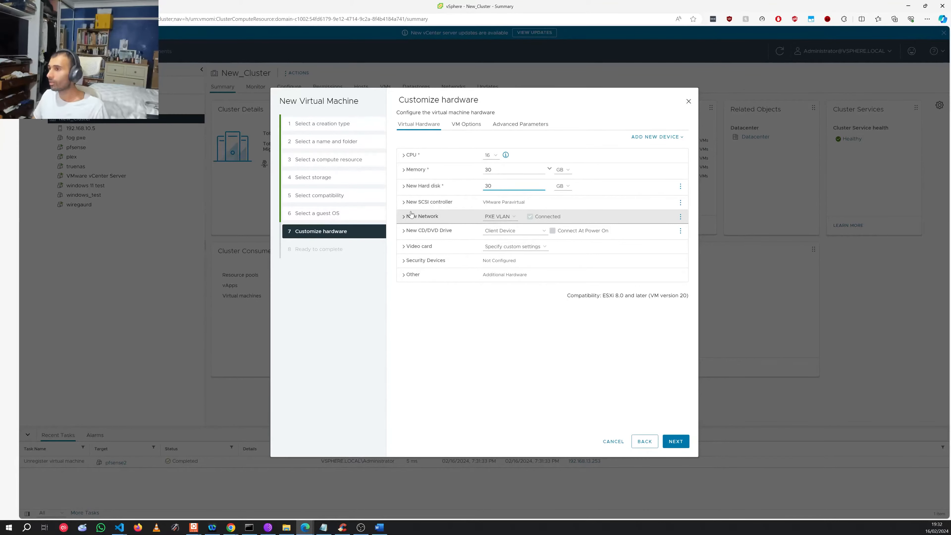
Step: Remove the New Network adapter with Remove device and expand the Memory settings
{"action": "left_click", "coordinate": [430, 219]}
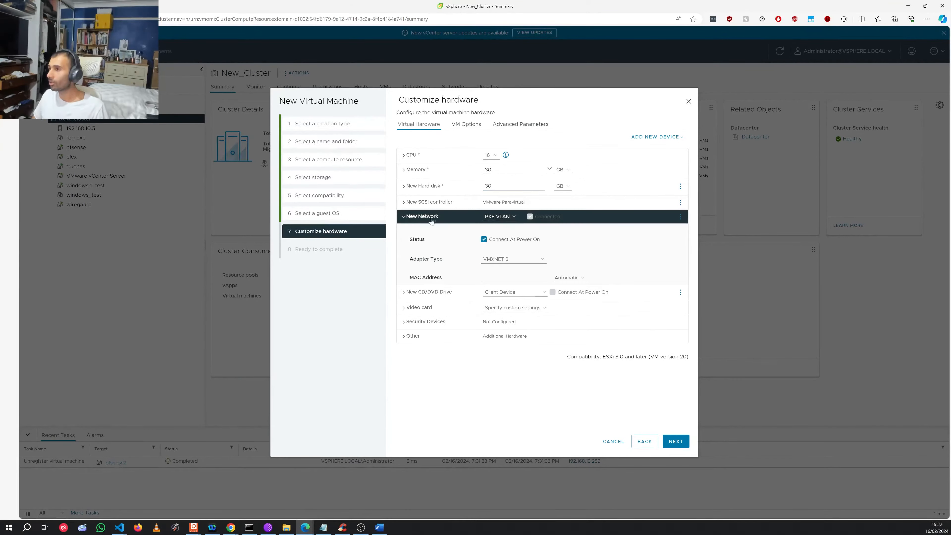
{"action": "left_click", "coordinate": [680, 217]}
{"action": "left_click", "coordinate": [662, 234]}
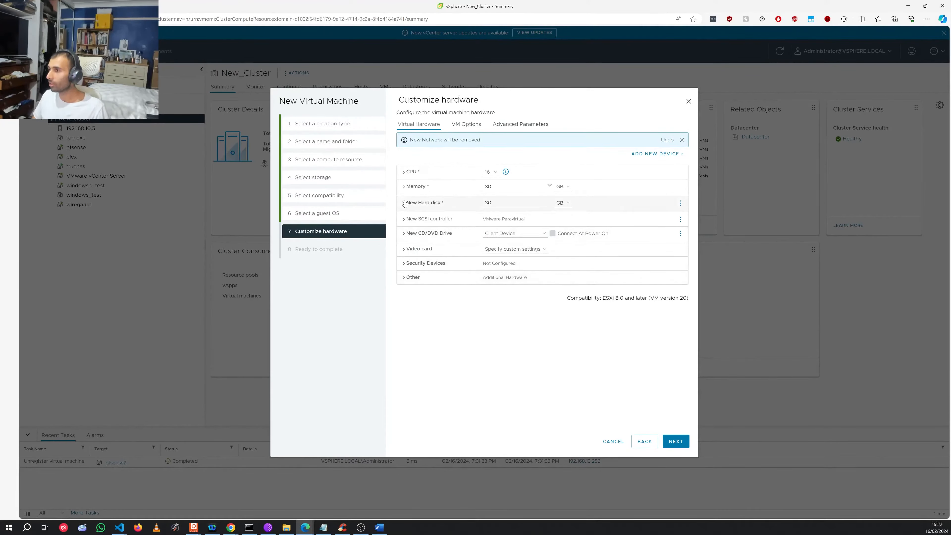
{"action": "left_click", "coordinate": [412, 187]}
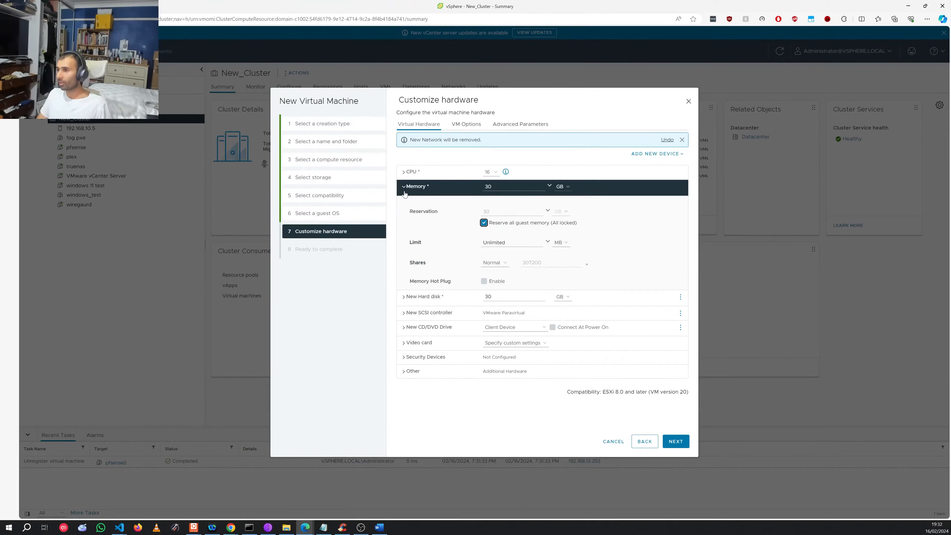
Step: Point the CD/DVD drive at the pfSense-CE-2.7.2 ISO in New_DataStore_1's ISOS folder
{"action": "left_click", "coordinate": [433, 330]}
{"action": "left_click", "coordinate": [433, 330]}
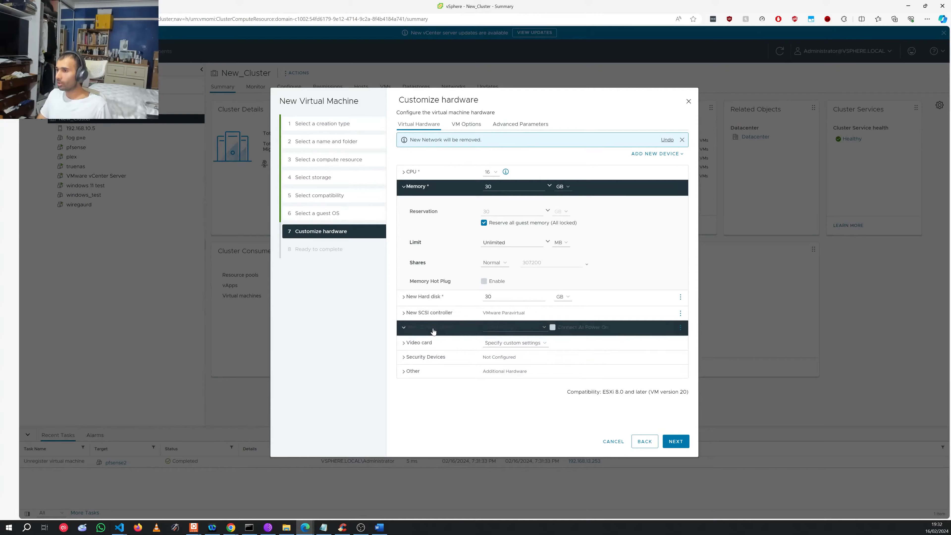
{"action": "left_click", "coordinate": [536, 328]}
{"action": "left_click", "coordinate": [539, 345]}
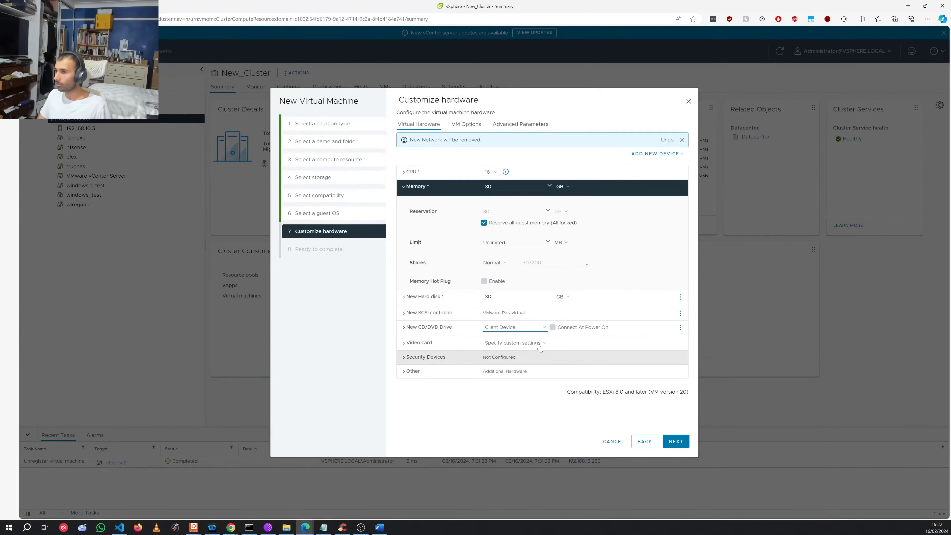
{"action": "left_click", "coordinate": [362, 273]}
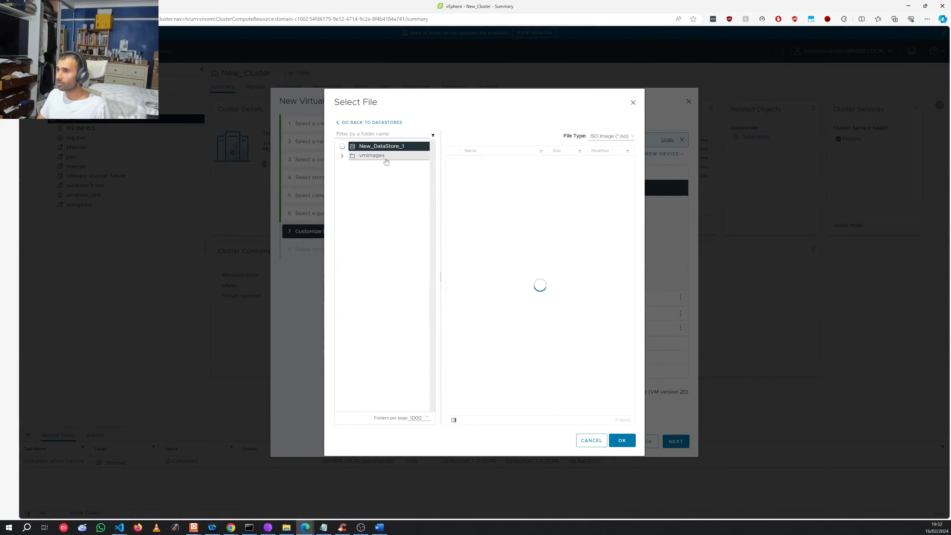
{"action": "left_click", "coordinate": [375, 174]}
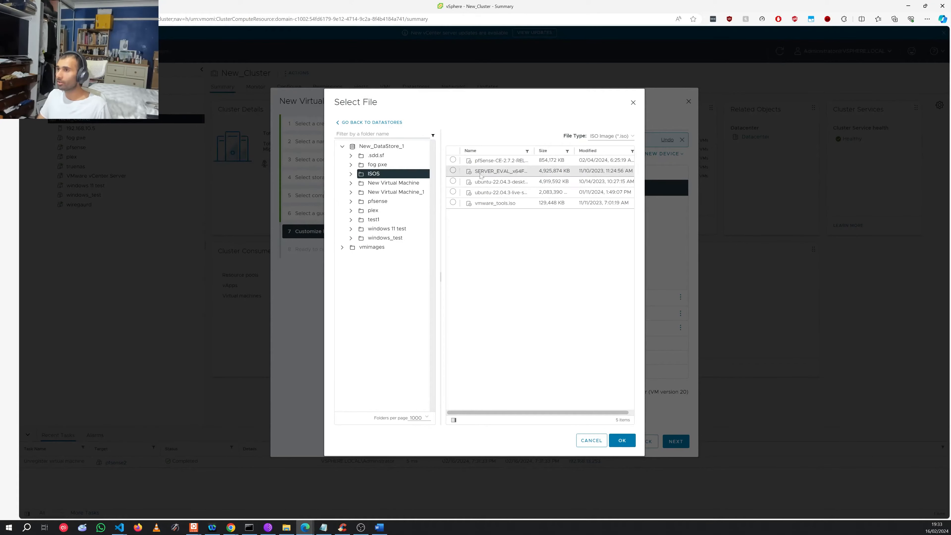
{"action": "left_click", "coordinate": [504, 161]}
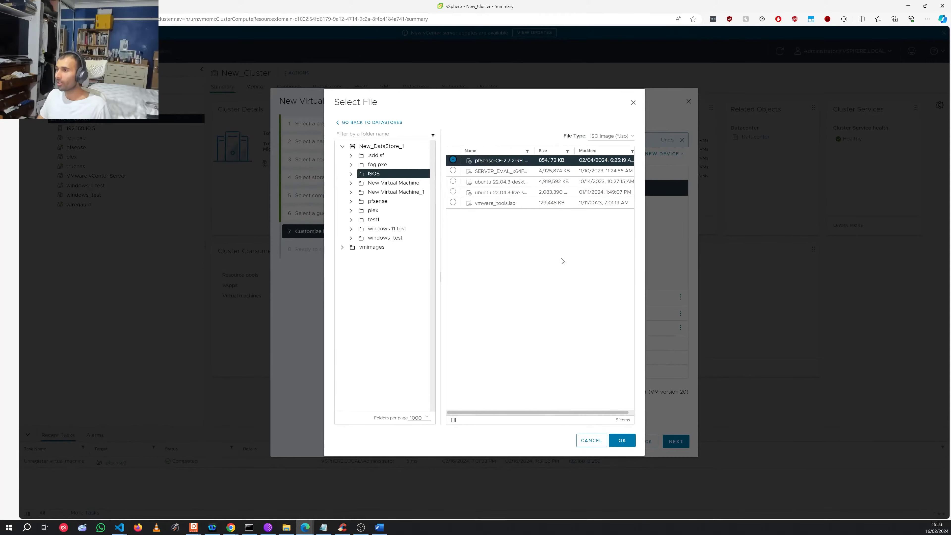
{"action": "left_click", "coordinate": [630, 440]}
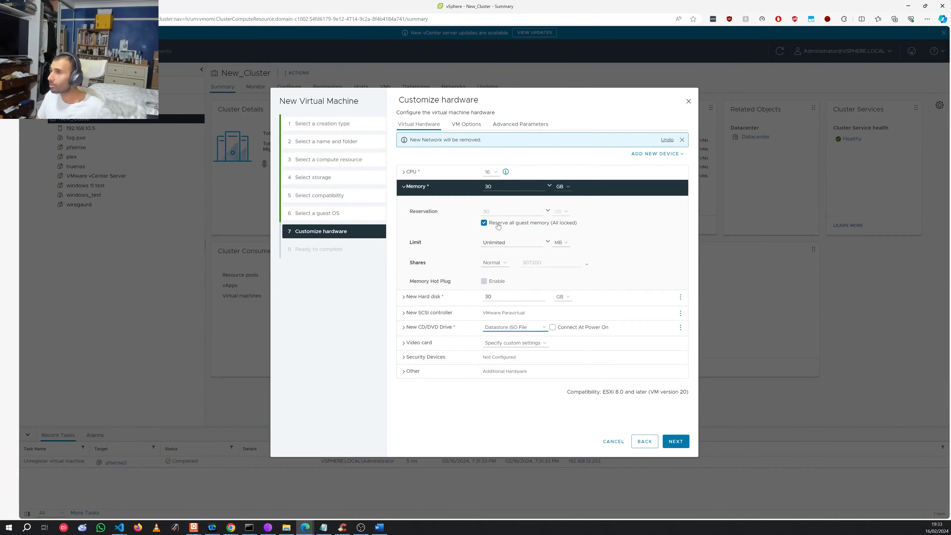
{"action": "left_click", "coordinate": [655, 154]}
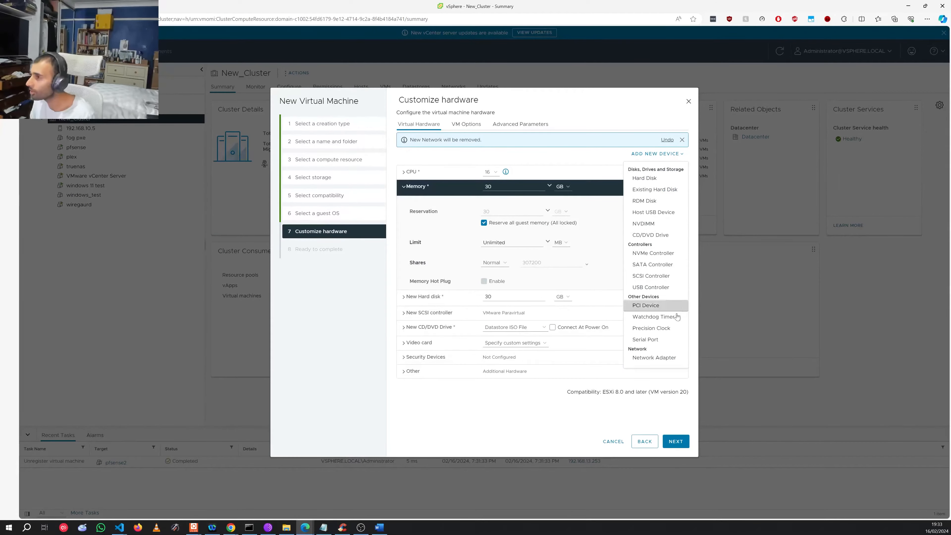
{"action": "left_click", "coordinate": [675, 305]}
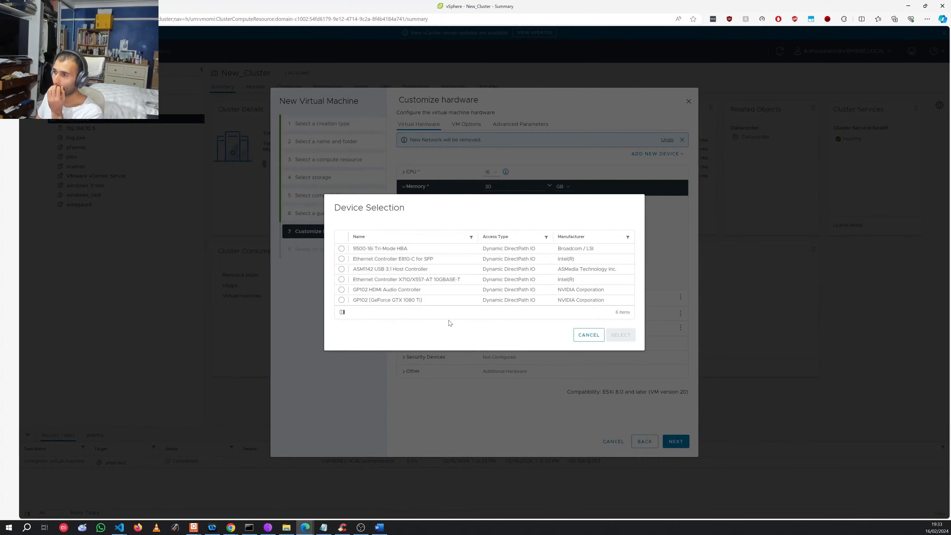
{"action": "left_click", "coordinate": [589, 335]}
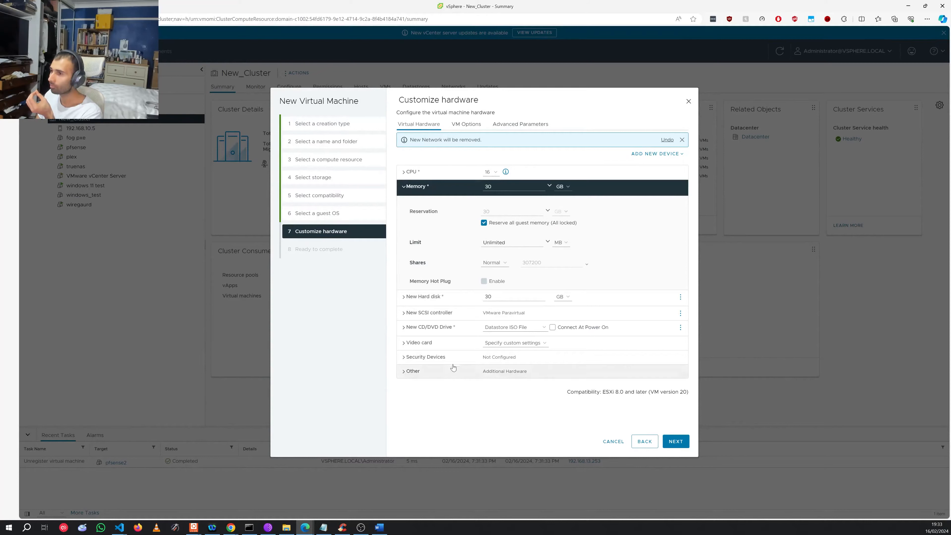
Step: Change the new SCSI controller type to LSI Logic SAS
{"action": "left_click", "coordinate": [404, 189]}
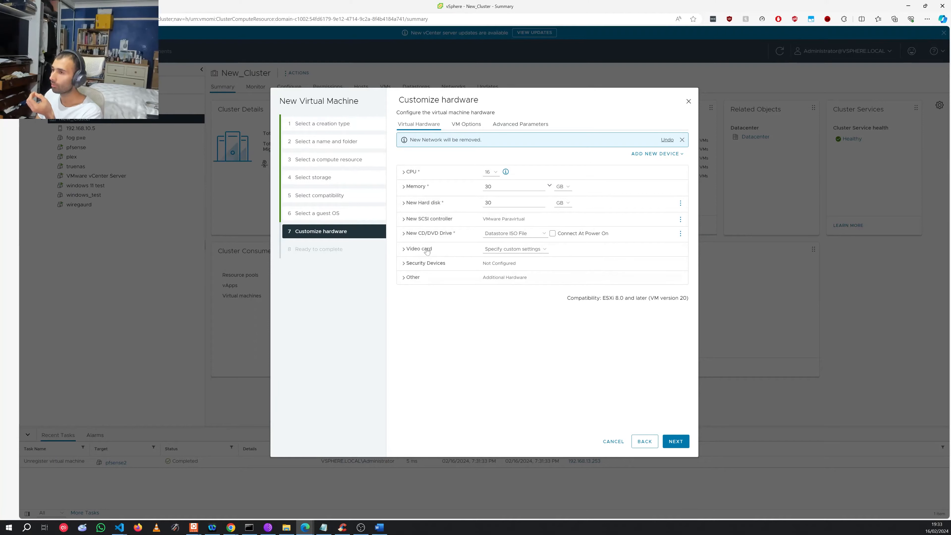
{"action": "left_click", "coordinate": [429, 219]}
{"action": "left_click", "coordinate": [525, 242]}
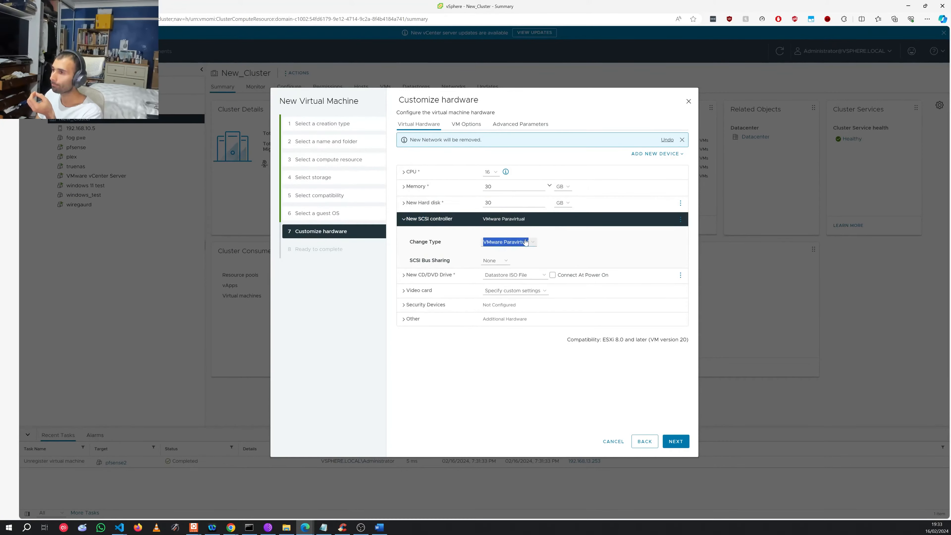
{"action": "left_click", "coordinate": [524, 242]}
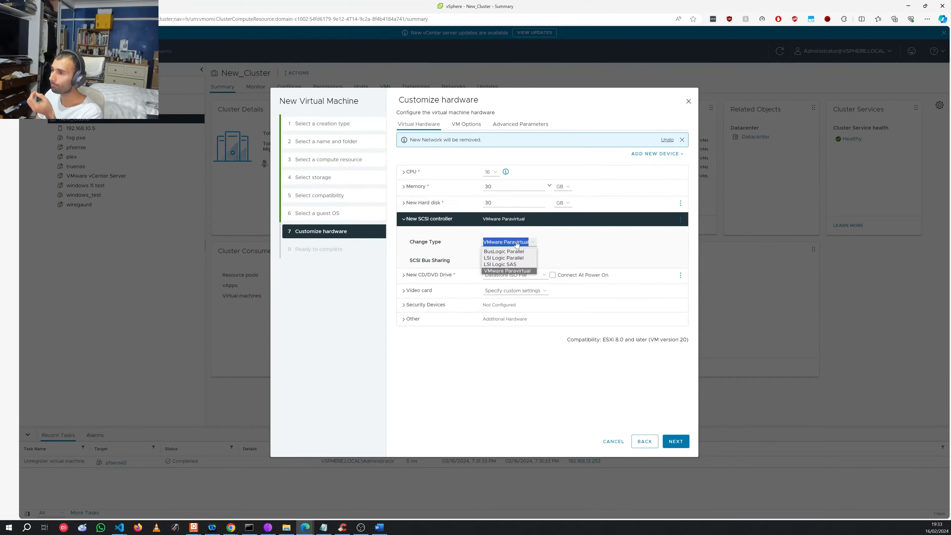
{"action": "left_click", "coordinate": [518, 266]}
{"action": "left_click", "coordinate": [404, 223]}
{"action": "left_click", "coordinate": [403, 223]}
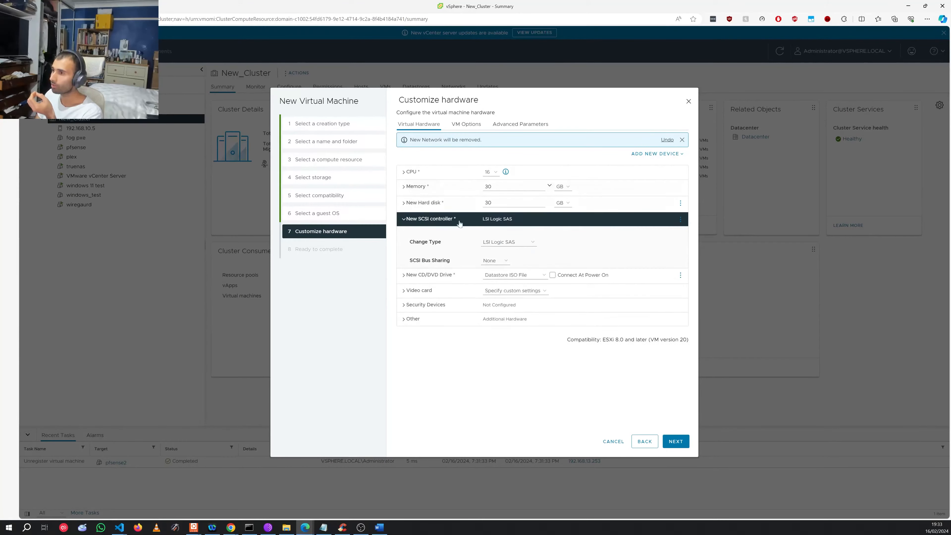
{"action": "left_click", "coordinate": [418, 222]}
Step: Set the CD/DVD drive to connect at power on, review Other hardware, and reach Ready to complete
{"action": "left_click", "coordinate": [586, 233]}
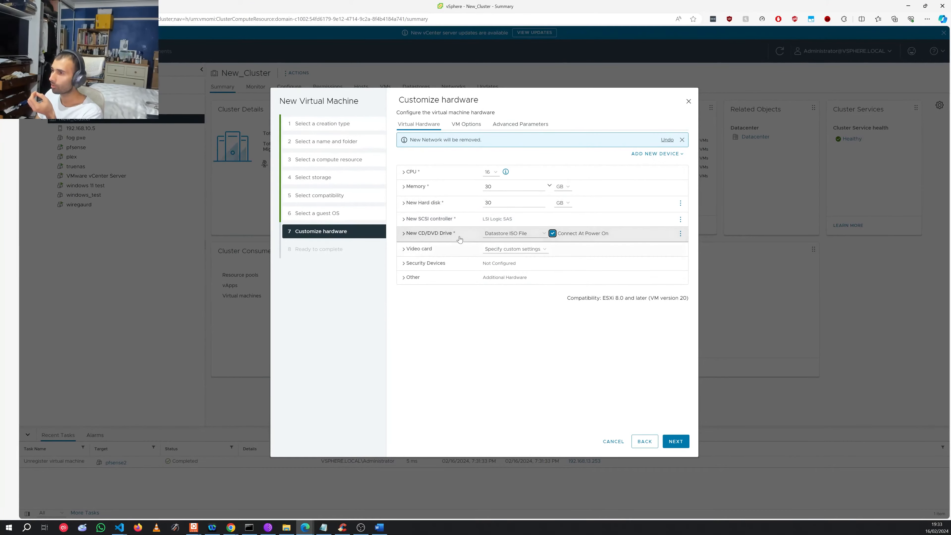
{"action": "left_click", "coordinate": [424, 233]}
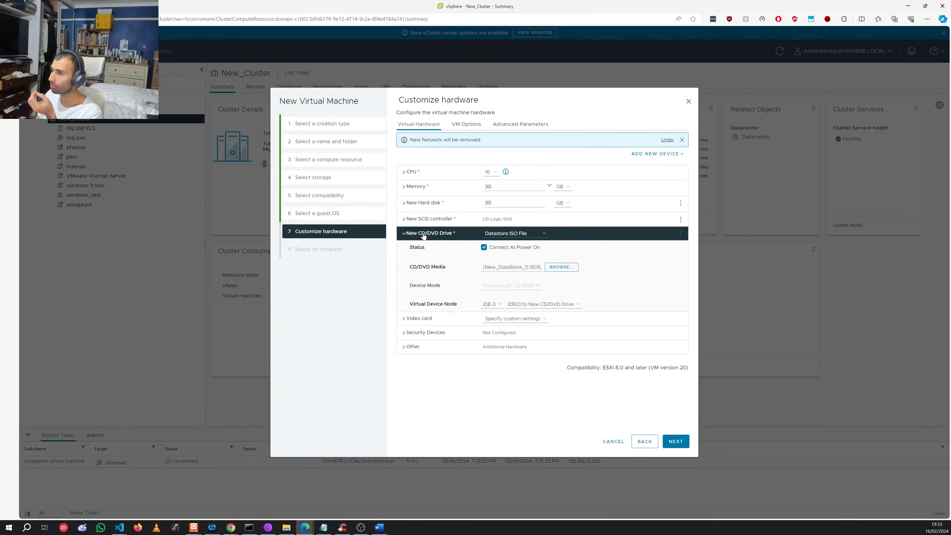
{"action": "left_click", "coordinate": [426, 237]}
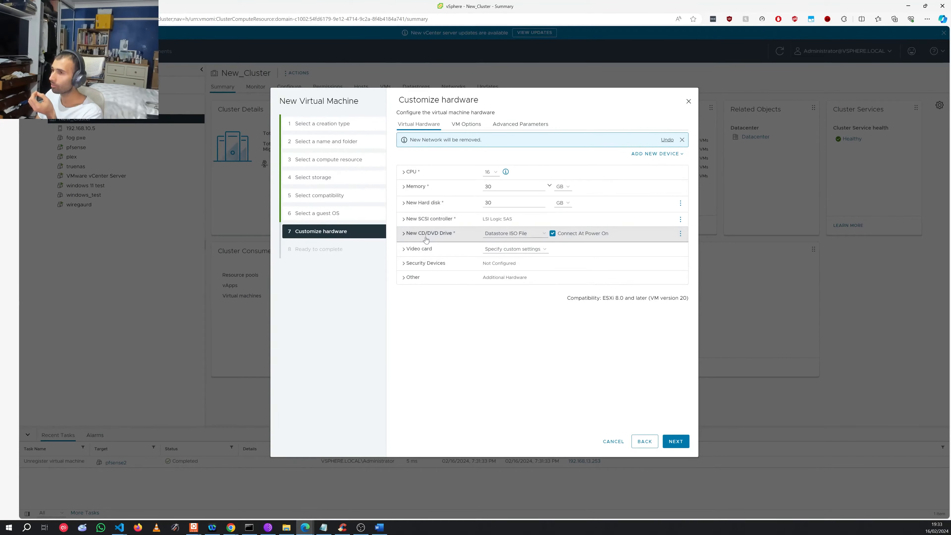
{"action": "left_click", "coordinate": [426, 236]}
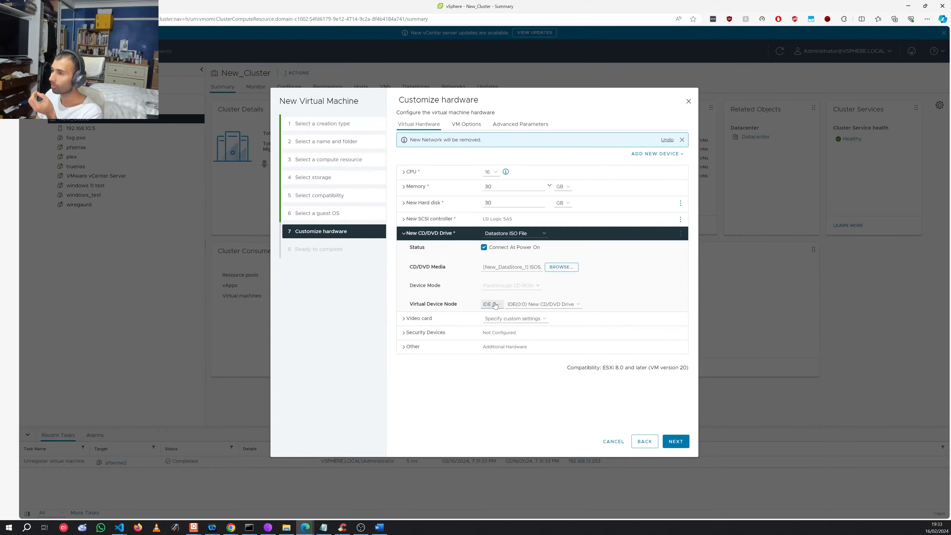
{"action": "left_click", "coordinate": [420, 238]}
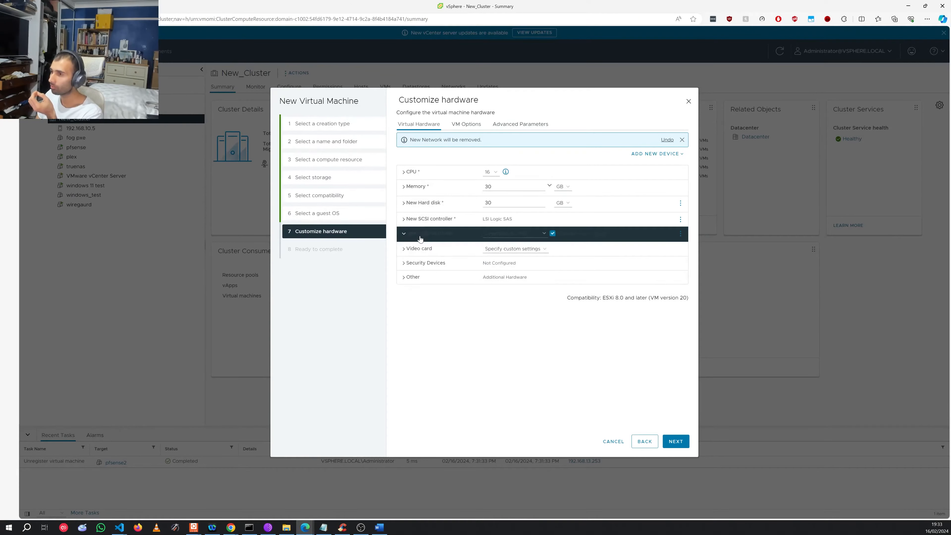
{"action": "left_click", "coordinate": [422, 277]}
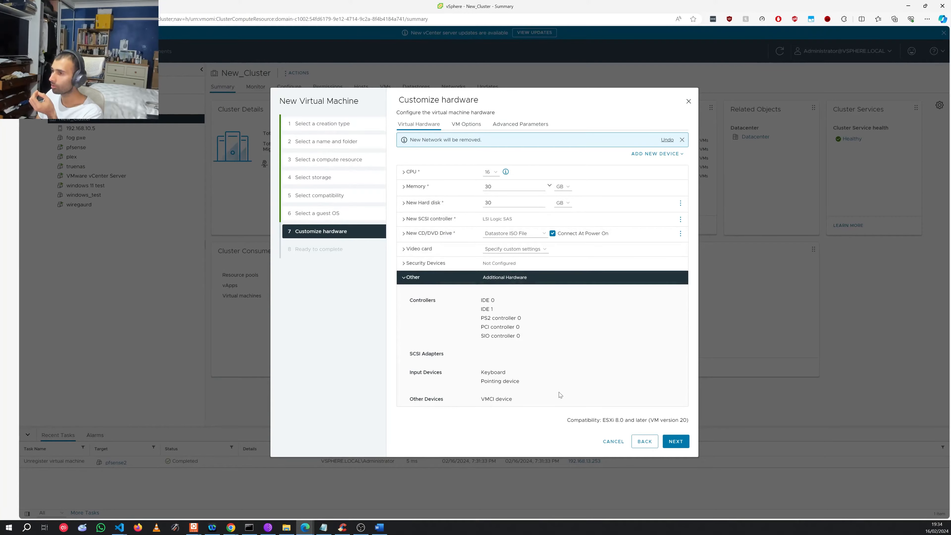
{"action": "left_click", "coordinate": [676, 441]}
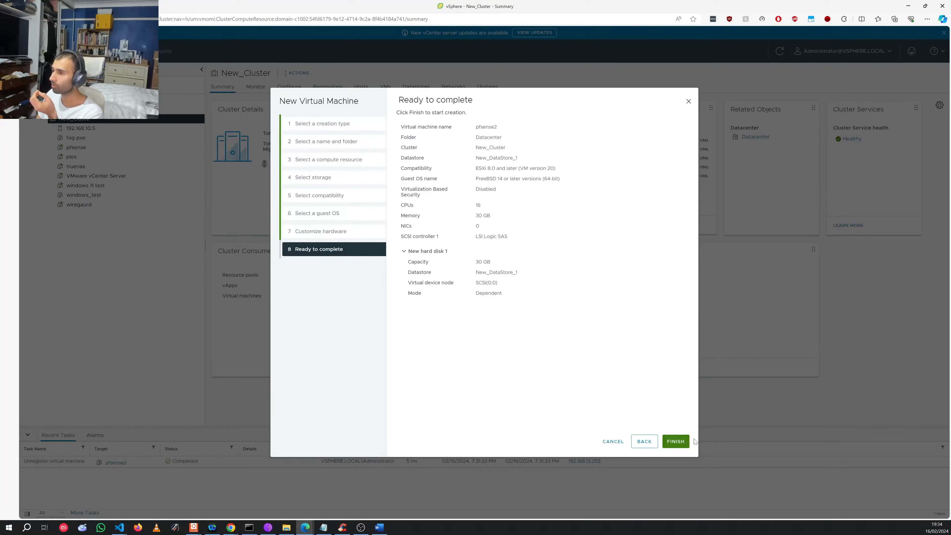
Step: Finish creating pfsense2, then select it and open its Configure tab
{"action": "left_click", "coordinate": [679, 442]}
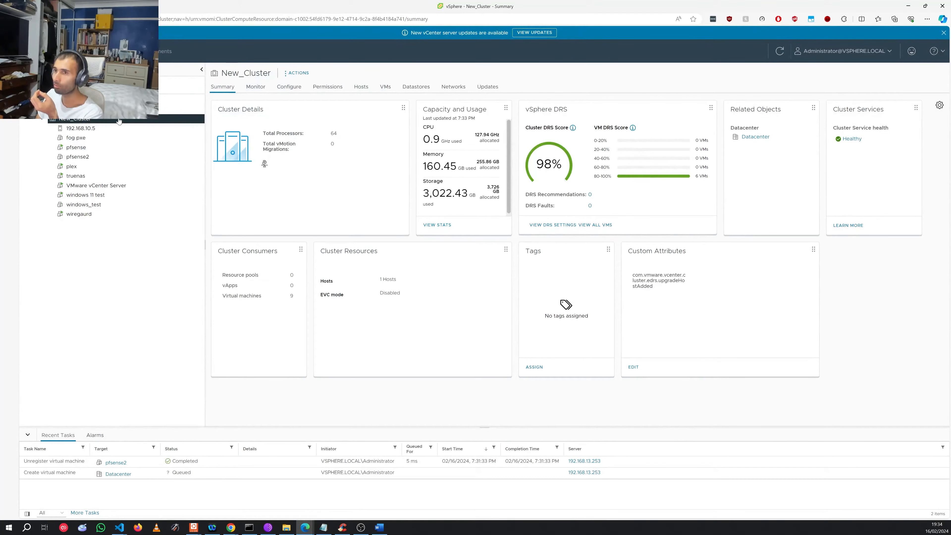
{"action": "left_click", "coordinate": [78, 157]}
{"action": "right_click", "coordinate": [80, 159]}
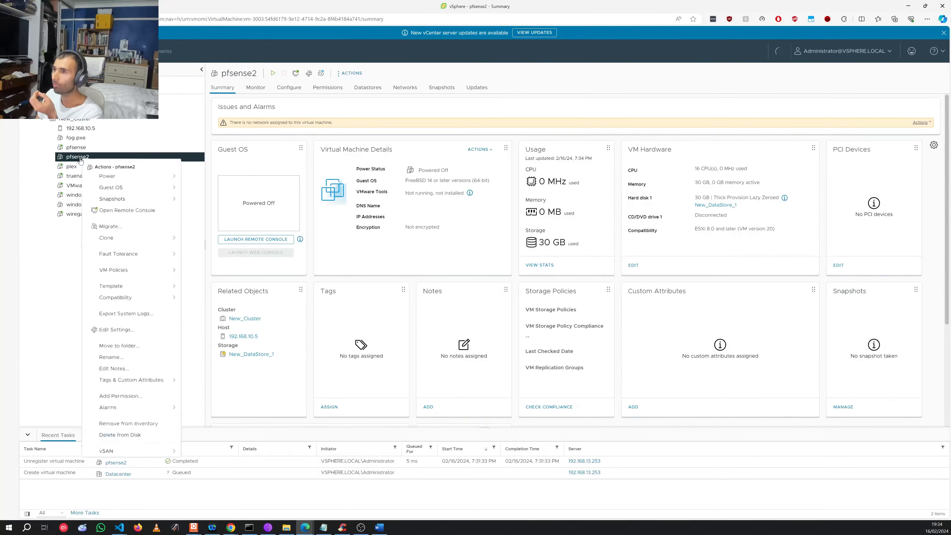
{"action": "left_click", "coordinate": [288, 88]}
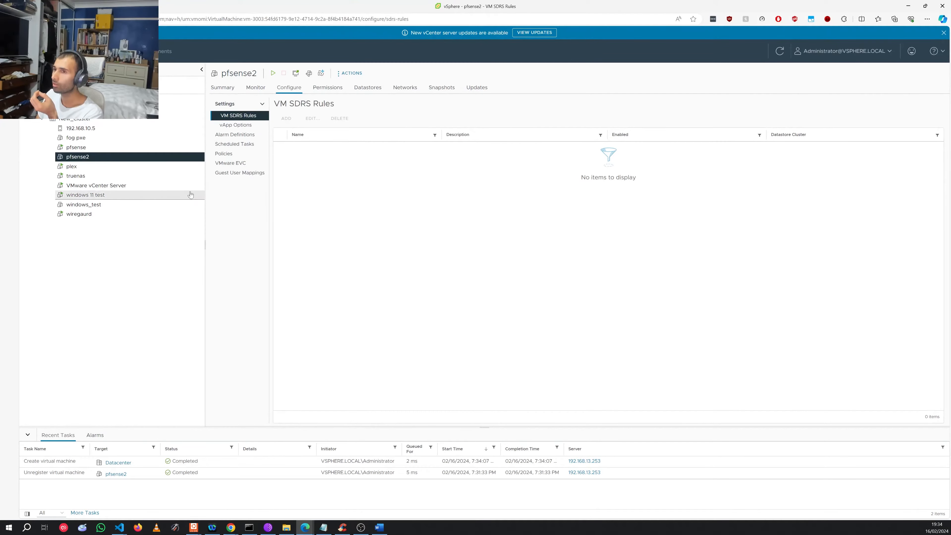
Step: Open pfsense2's Edit Settings and choose to add a new PCI Device
{"action": "right_click", "coordinate": [90, 161]}
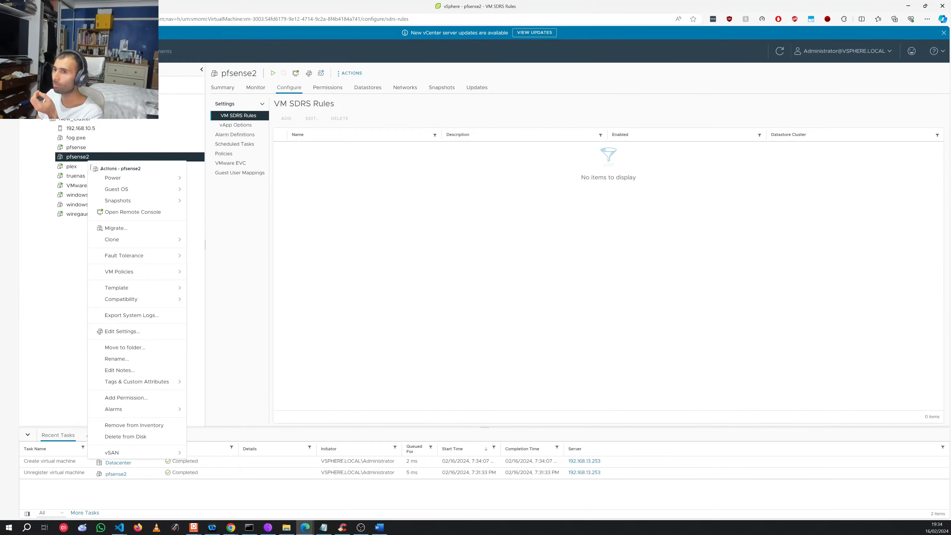
{"action": "left_click", "coordinate": [122, 331]}
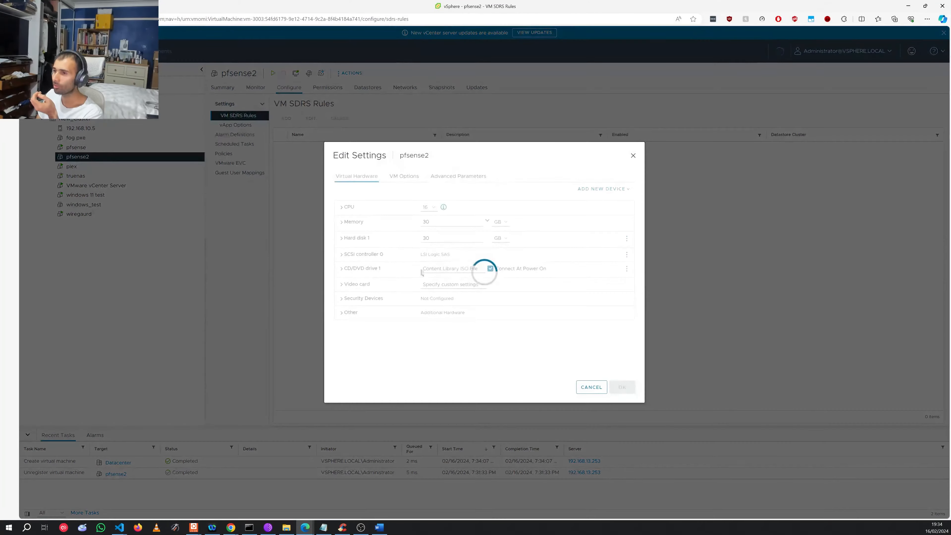
{"action": "left_click", "coordinate": [389, 313]}
{"action": "left_click", "coordinate": [362, 277]}
{"action": "left_click", "coordinate": [361, 269]}
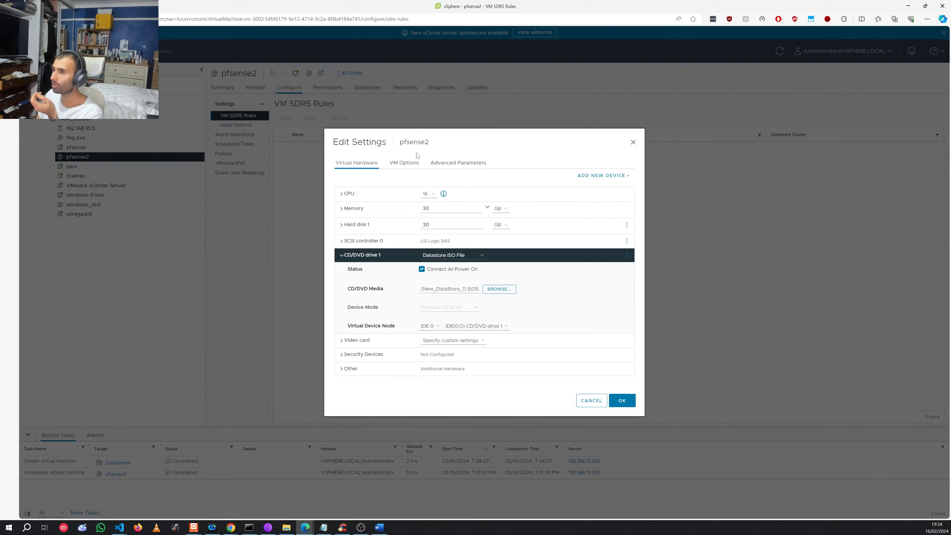
{"action": "left_click", "coordinate": [607, 176]}
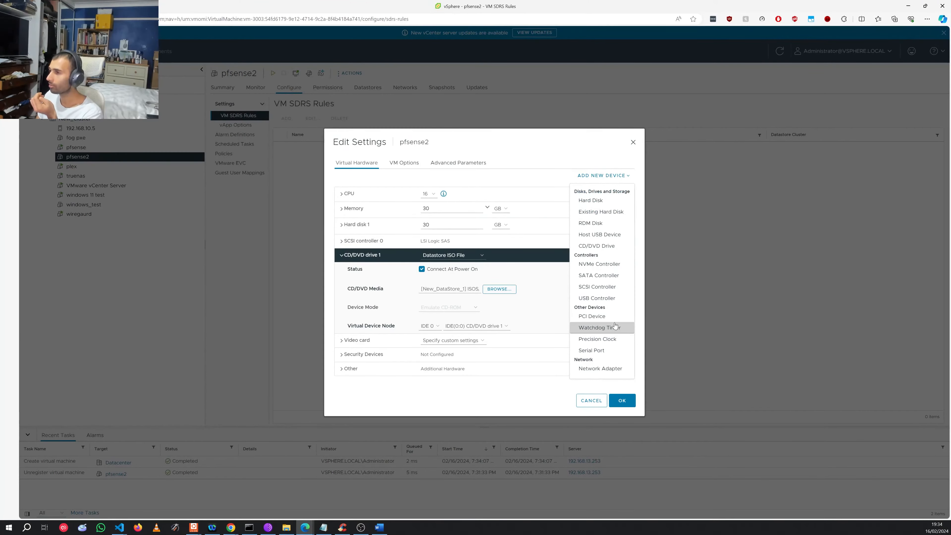
{"action": "left_click", "coordinate": [592, 316]}
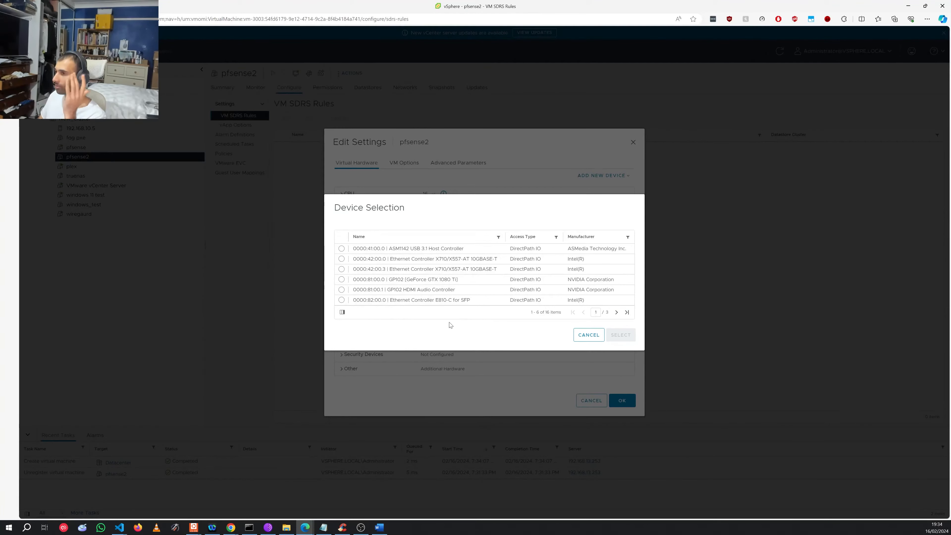
Step: Pick the 0000:82:00.0 E810-C for SFP controller from the device pages and add it
{"action": "double_click", "coordinate": [615, 312]}
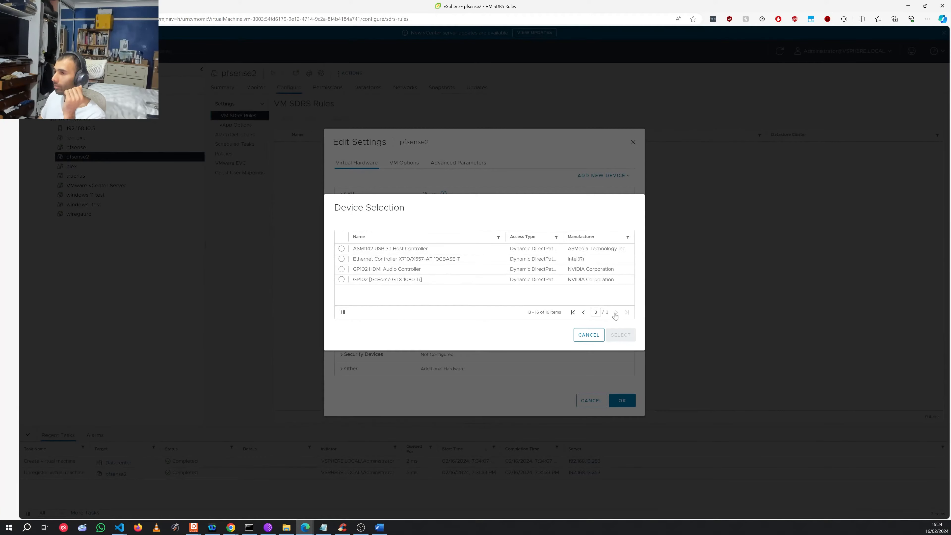
{"action": "left_click", "coordinate": [583, 313]}
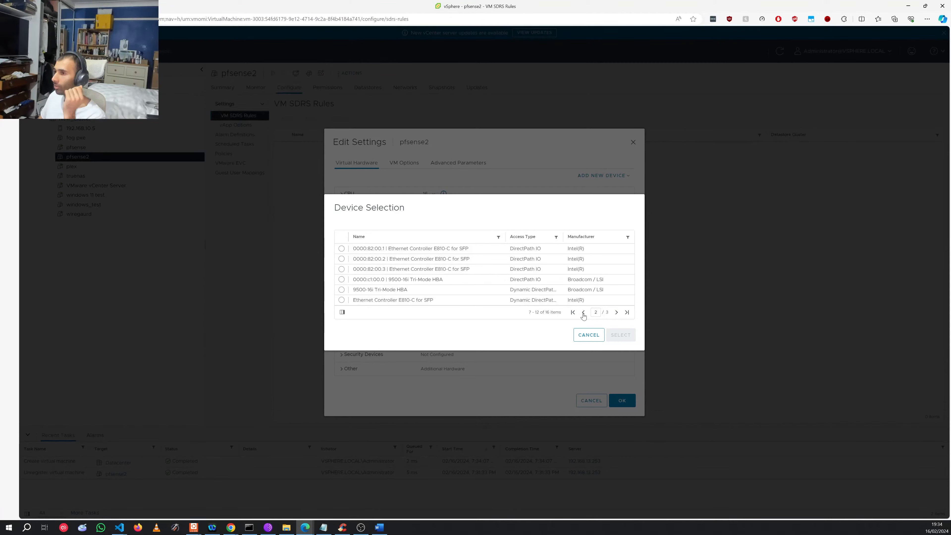
{"action": "left_click", "coordinate": [583, 313]}
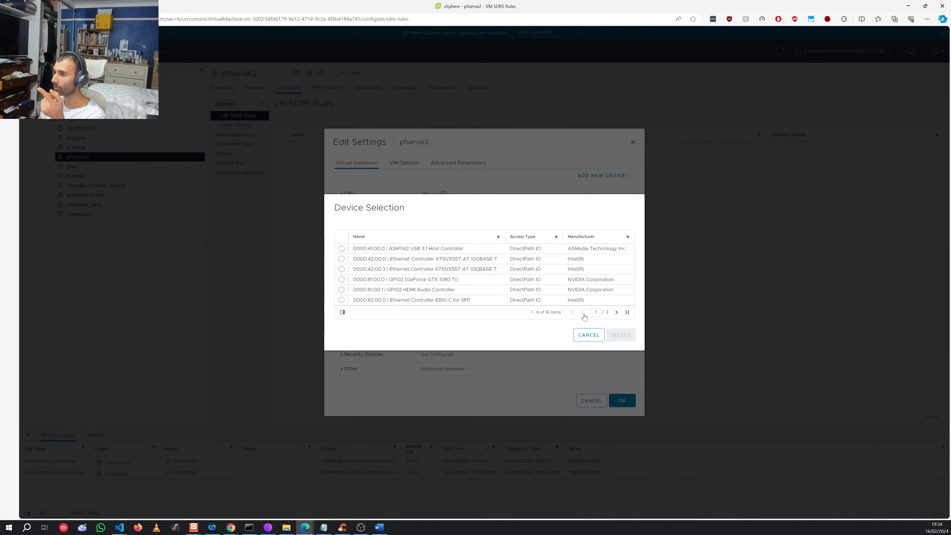
{"action": "left_click", "coordinate": [584, 299]}
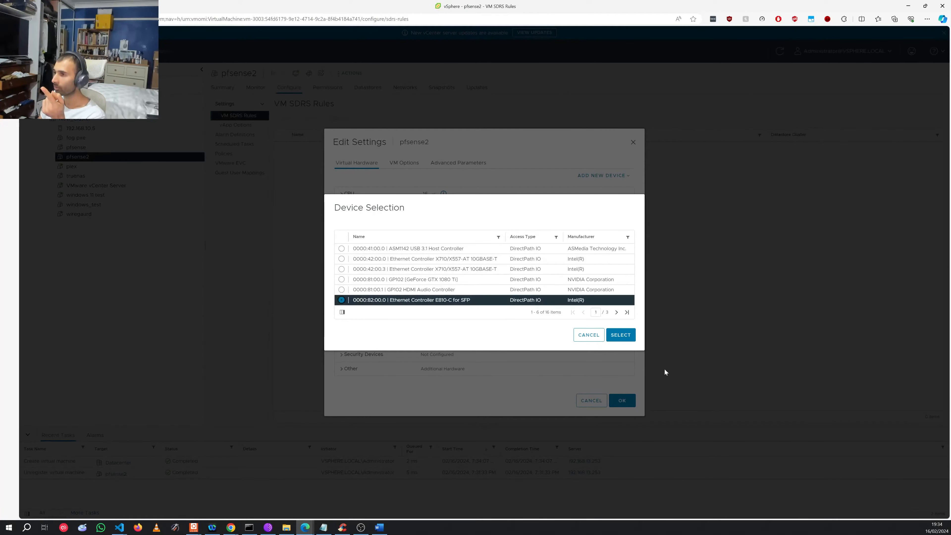
{"action": "left_click", "coordinate": [616, 313]}
{"action": "left_click", "coordinate": [341, 249]}
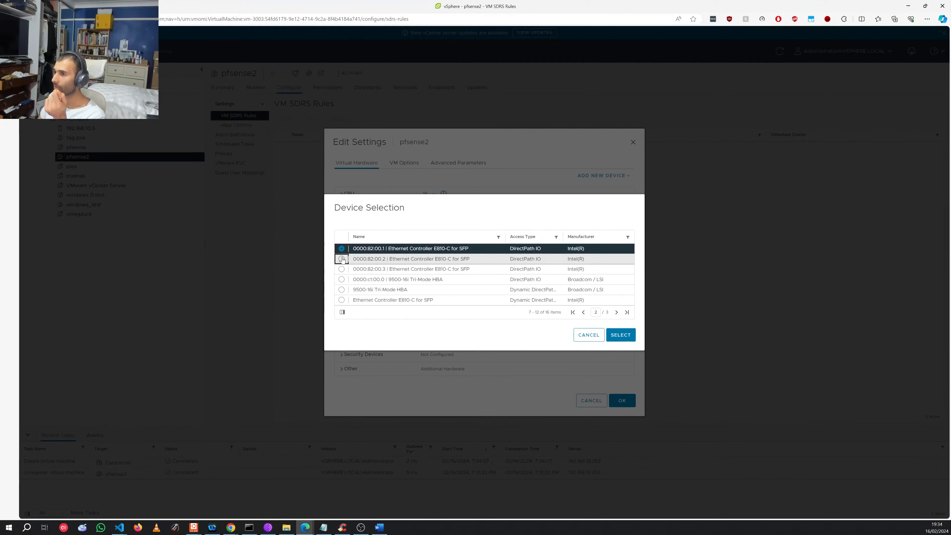
{"action": "left_click", "coordinate": [342, 259]}
{"action": "left_click", "coordinate": [341, 249]}
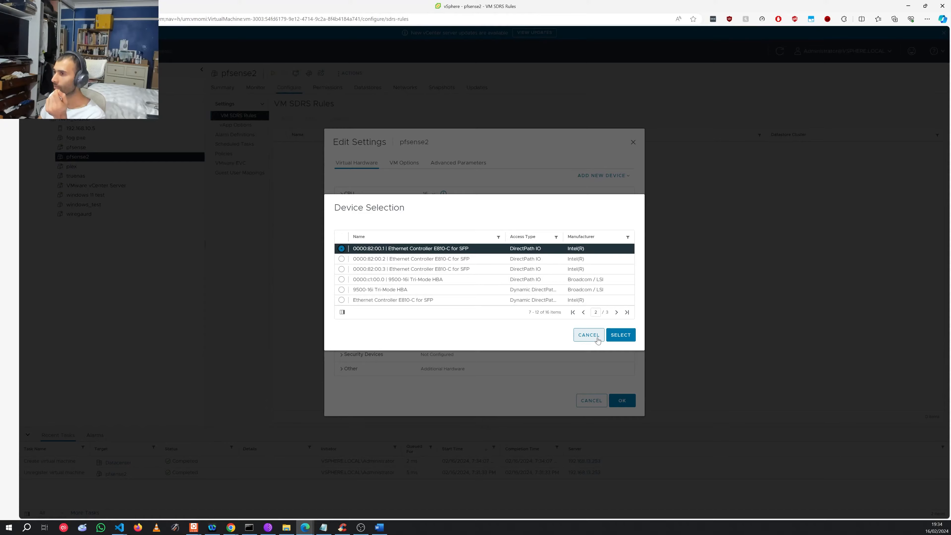
{"action": "left_click", "coordinate": [584, 312]}
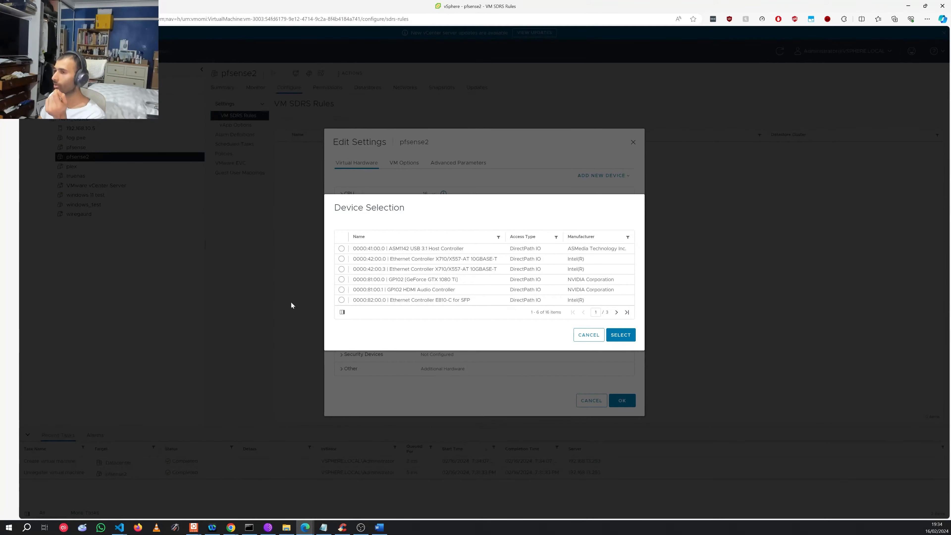
{"action": "left_click", "coordinate": [342, 299]}
{"action": "left_click", "coordinate": [620, 334]}
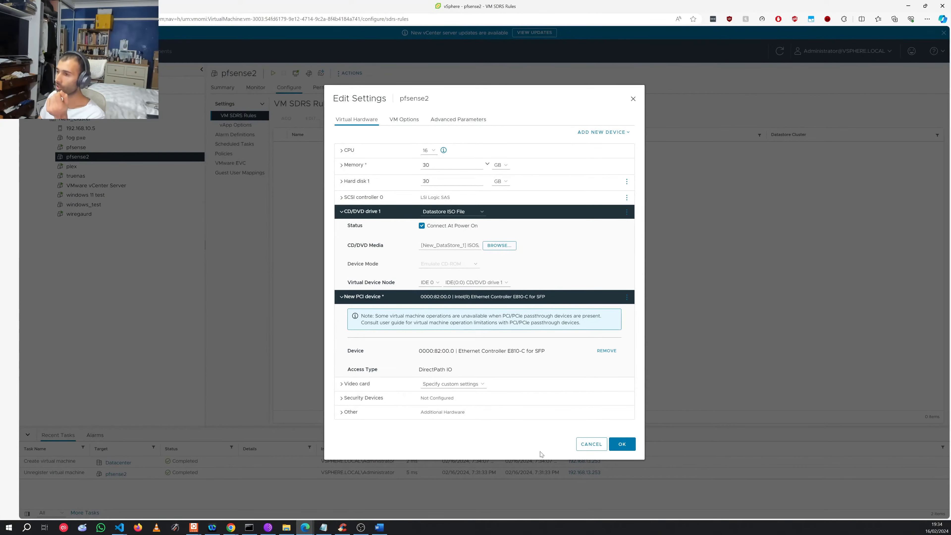
Step: Add the E810-C port 0000:82:00.1 to pfsense2 as a new PCI passthrough device
{"action": "left_click", "coordinate": [604, 131]}
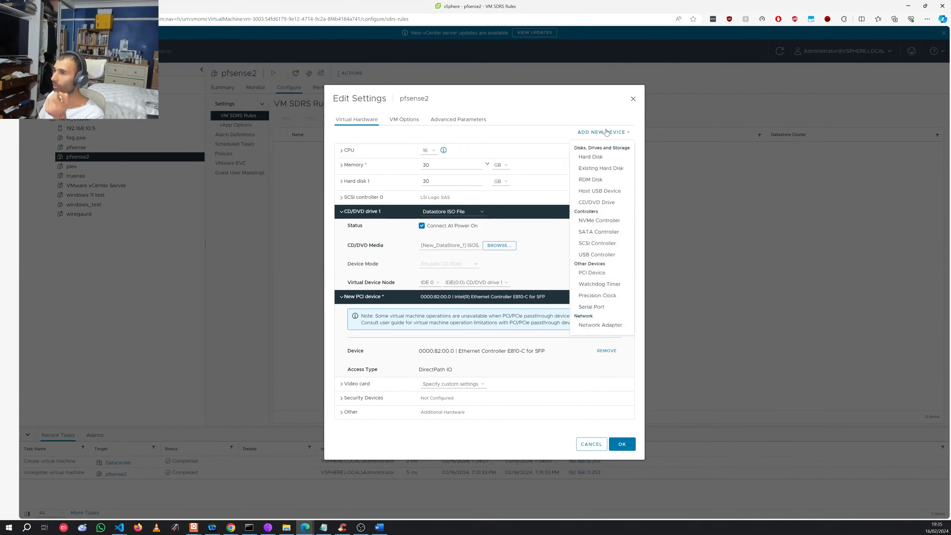
{"action": "left_click", "coordinate": [606, 273]}
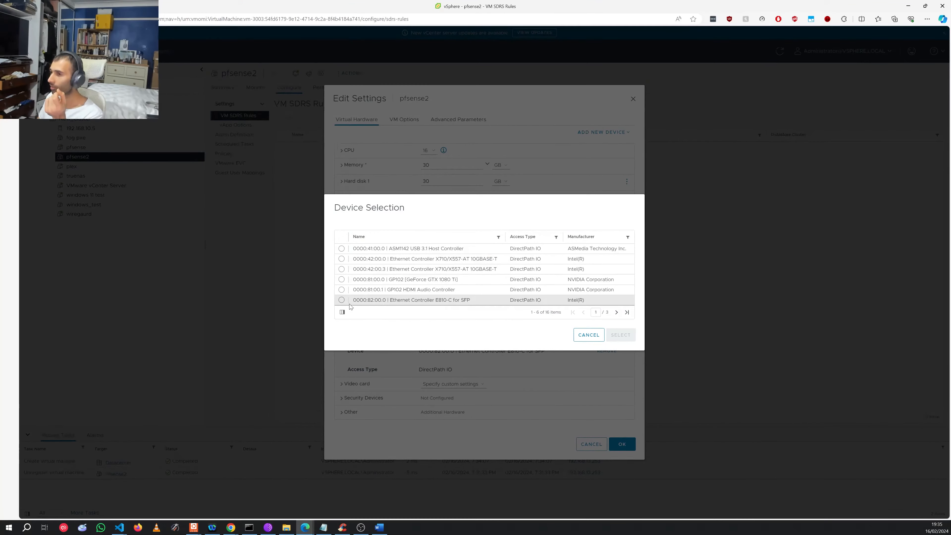
{"action": "left_click", "coordinate": [616, 312]}
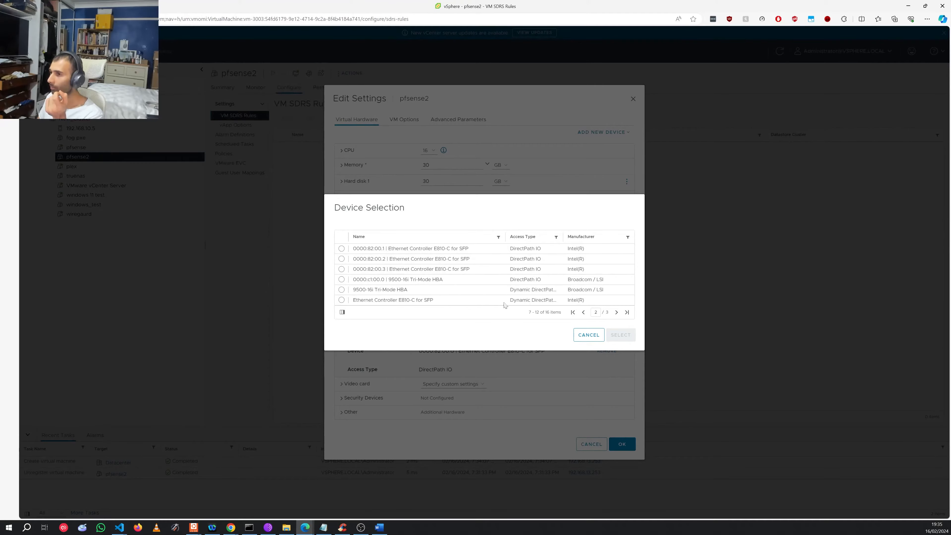
{"action": "left_click", "coordinate": [342, 249]}
{"action": "left_click", "coordinate": [621, 334]}
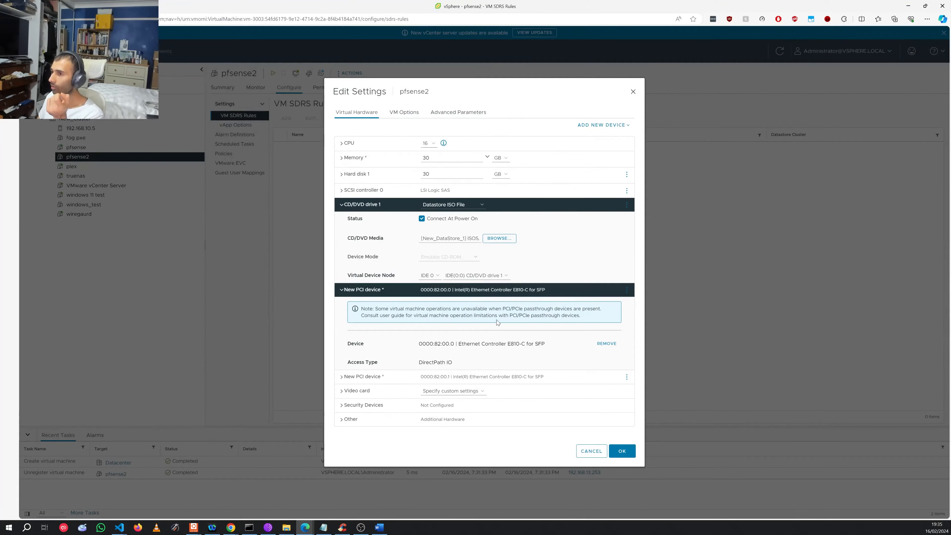
{"action": "left_click", "coordinate": [351, 290]}
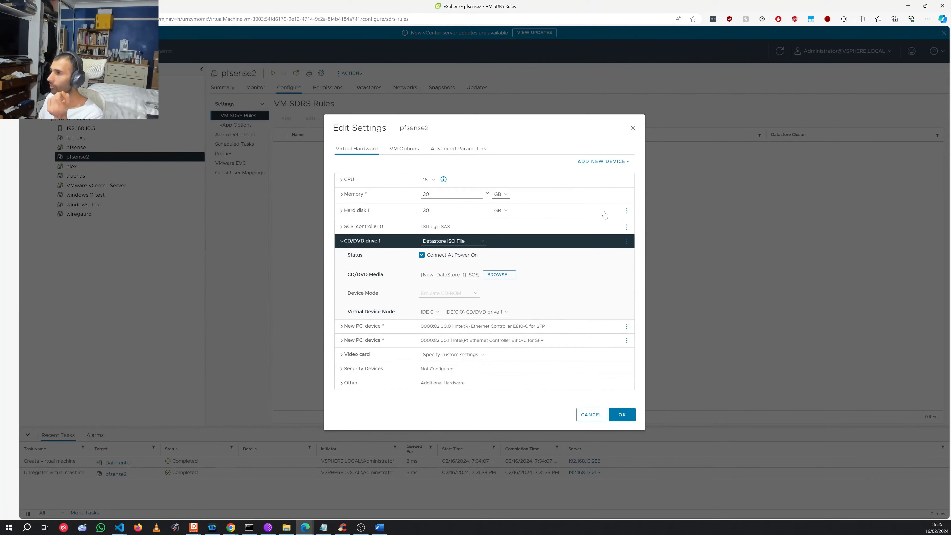
Step: Add the E810-C port 0000:82:00.2 as another PCI passthrough device
{"action": "left_click", "coordinate": [594, 165]}
{"action": "left_click", "coordinate": [595, 302]}
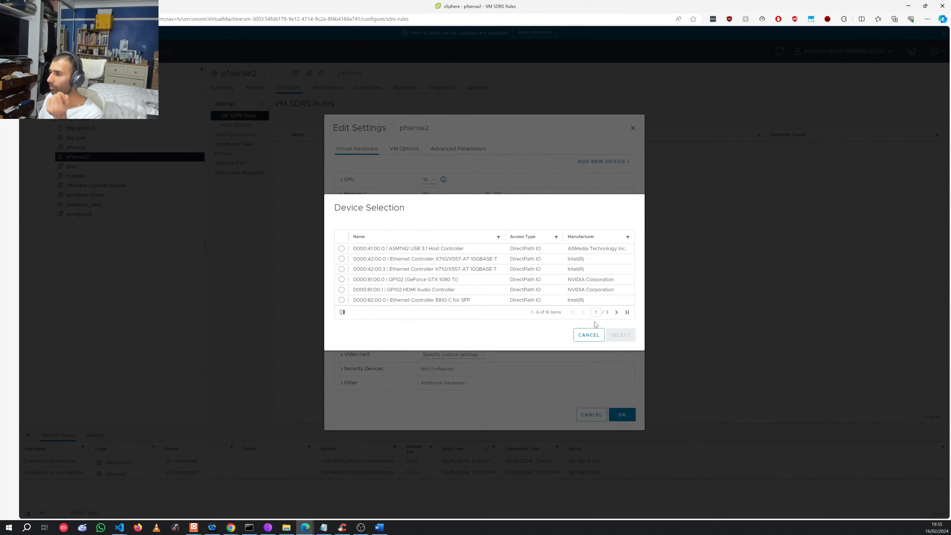
{"action": "left_click", "coordinate": [616, 312]}
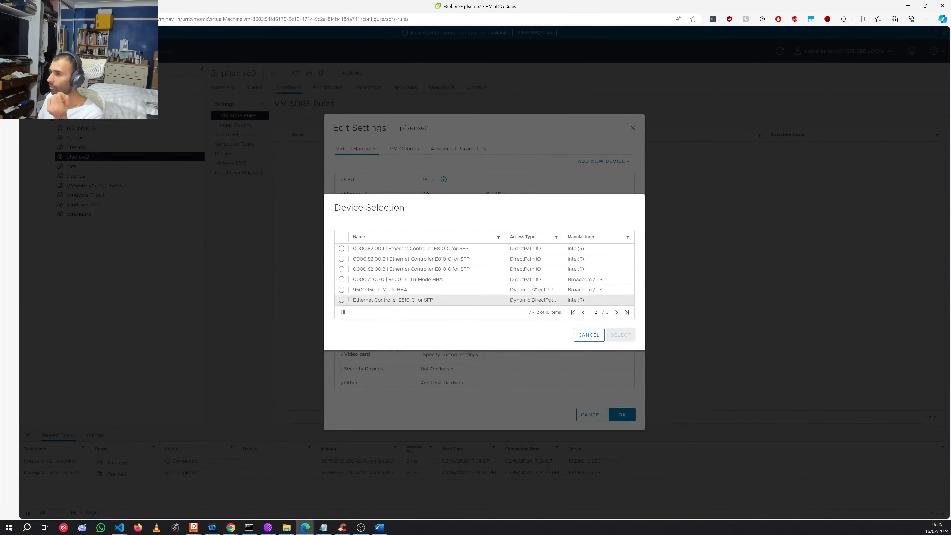
{"action": "left_click", "coordinate": [342, 258]}
{"action": "left_click", "coordinate": [620, 335]}
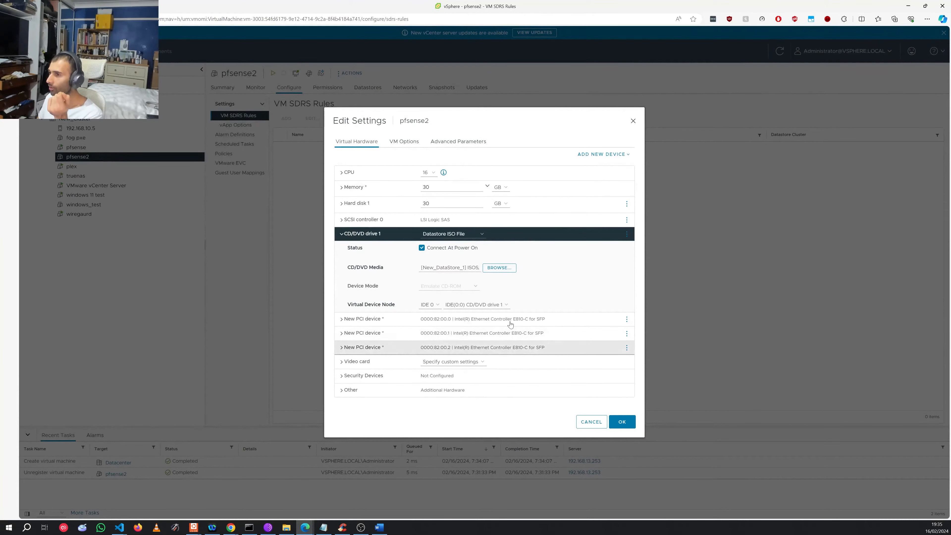
Step: Add the E810-C port 0000:82:00.3 as the fourth PCI device and save the settings
{"action": "left_click", "coordinate": [600, 156]}
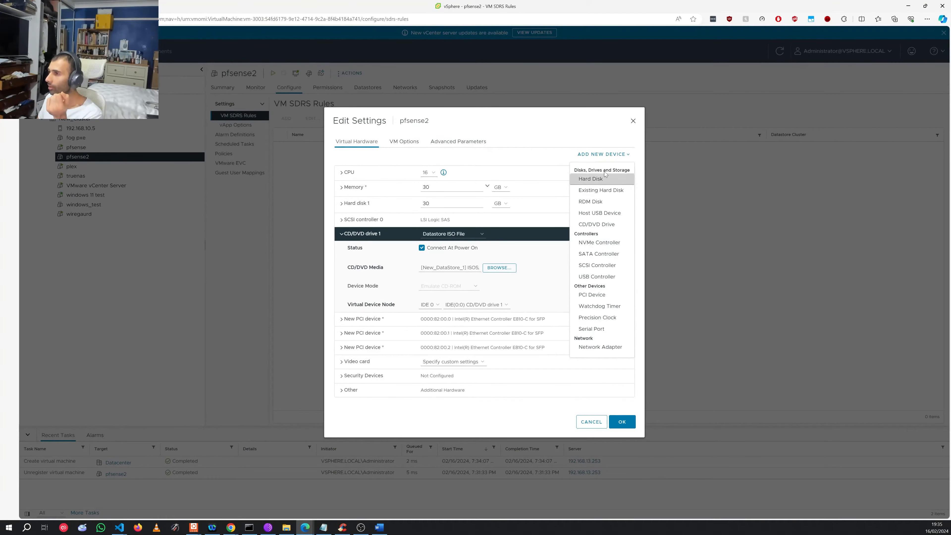
{"action": "left_click", "coordinate": [577, 296]}
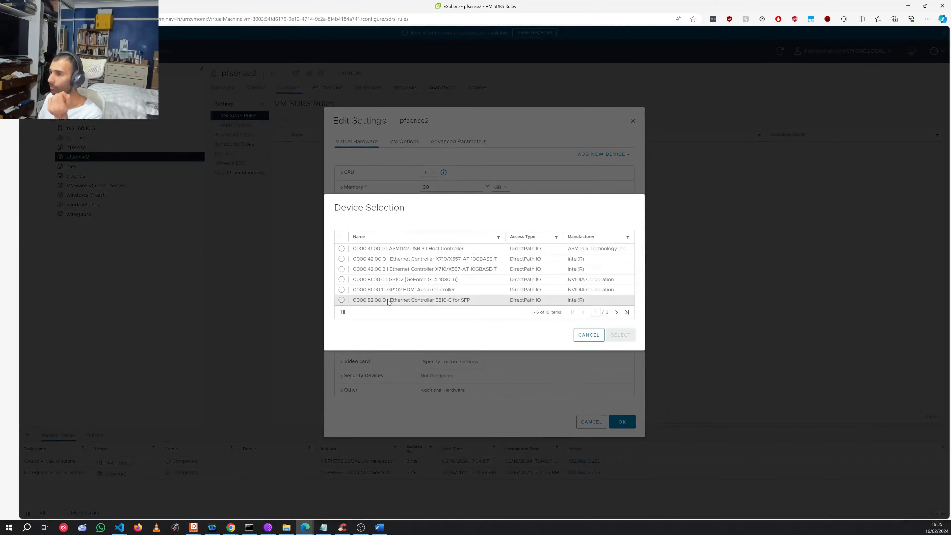
{"action": "left_click", "coordinate": [615, 313]}
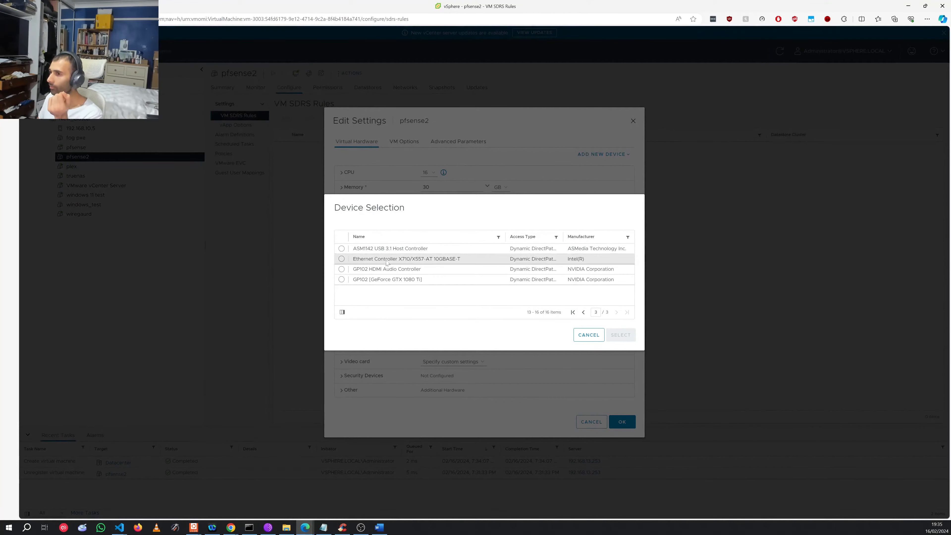
{"action": "left_click", "coordinate": [582, 312]}
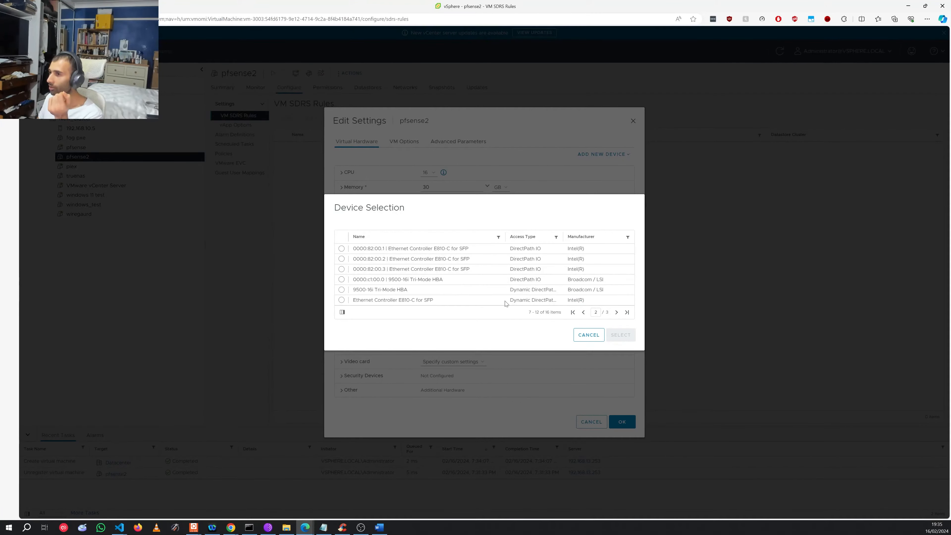
{"action": "left_click", "coordinate": [421, 260]}
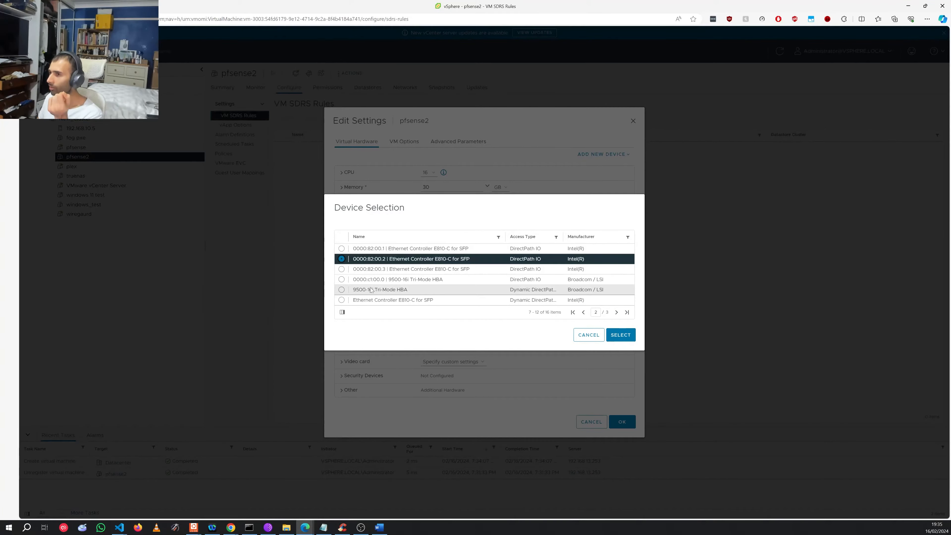
{"action": "left_click", "coordinate": [399, 269]}
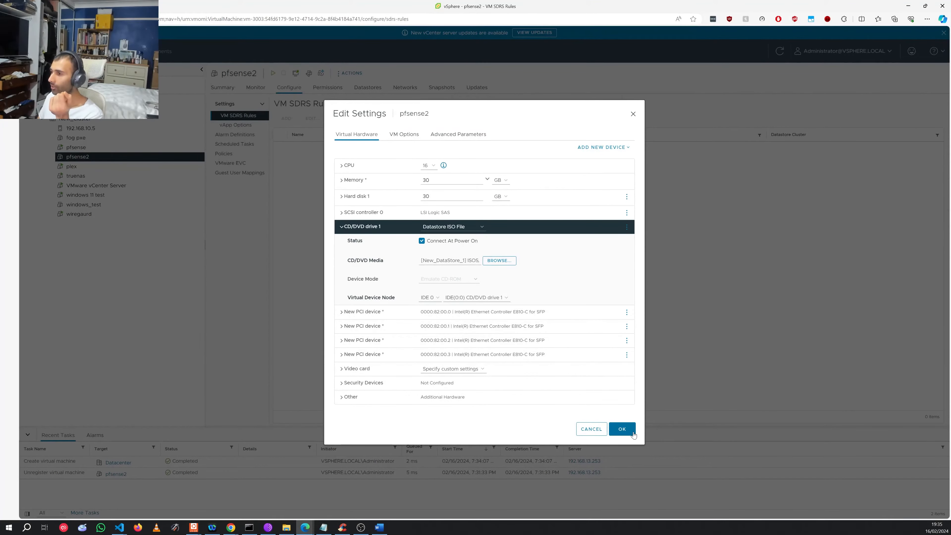
{"action": "left_click", "coordinate": [622, 428]}
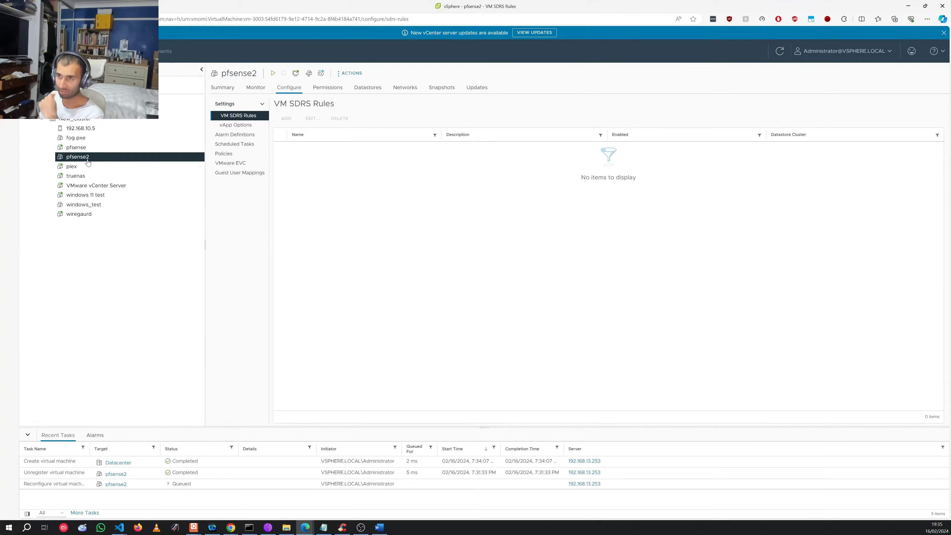
Step: Power on pfsense2 and launch its web console from the Summary page
{"action": "right_click", "coordinate": [87, 158]}
{"action": "mouse_move", "coordinate": [123, 179]}
{"action": "left_click", "coordinate": [215, 184]}
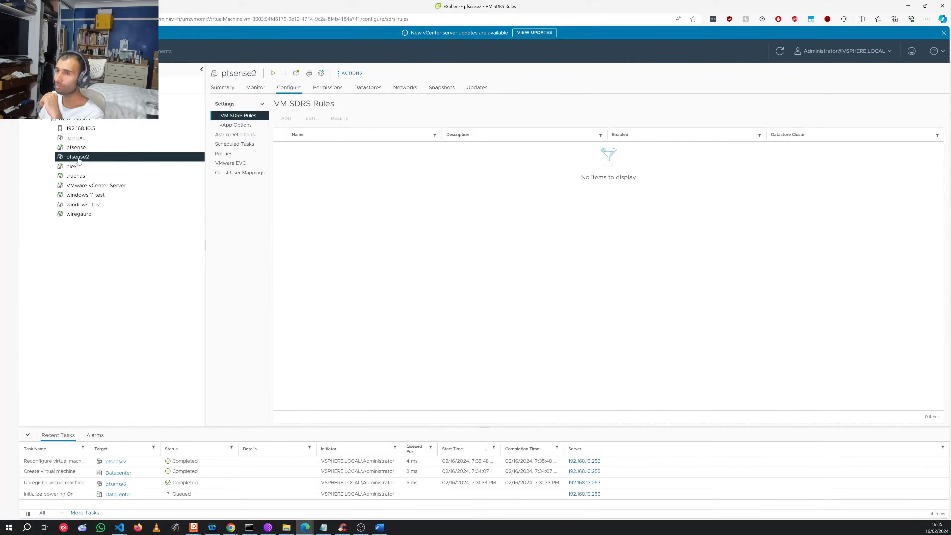
{"action": "left_click", "coordinate": [211, 89]}
{"action": "left_click", "coordinate": [253, 212]}
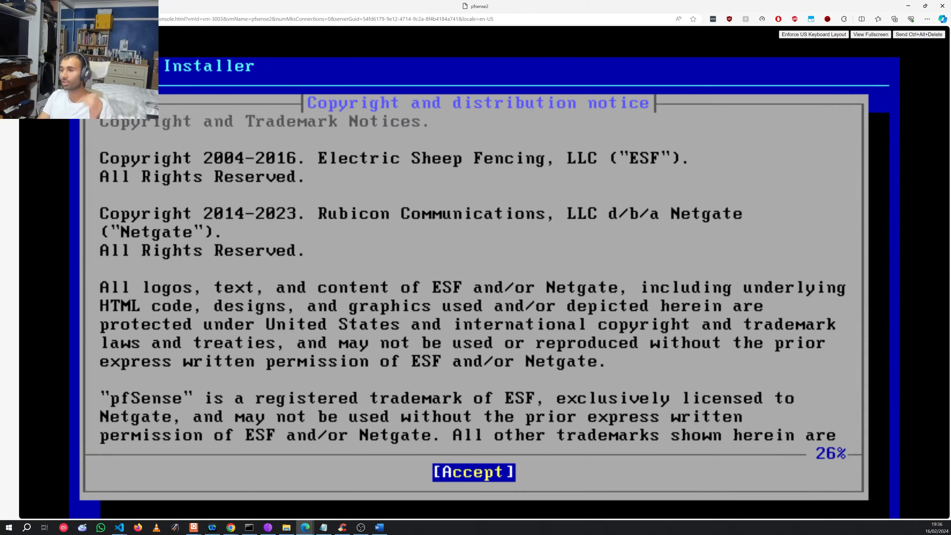
Step: Accept the pfSense copyright notice, choose Install, and select Auto (ZFS) partitioning
{"action": "key", "text": "Return"}
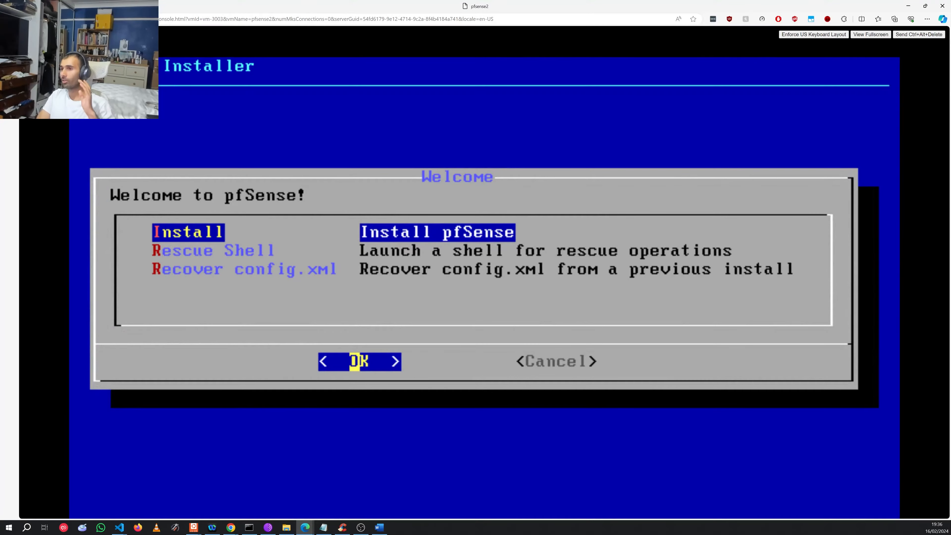
{"action": "key", "text": "Return"}
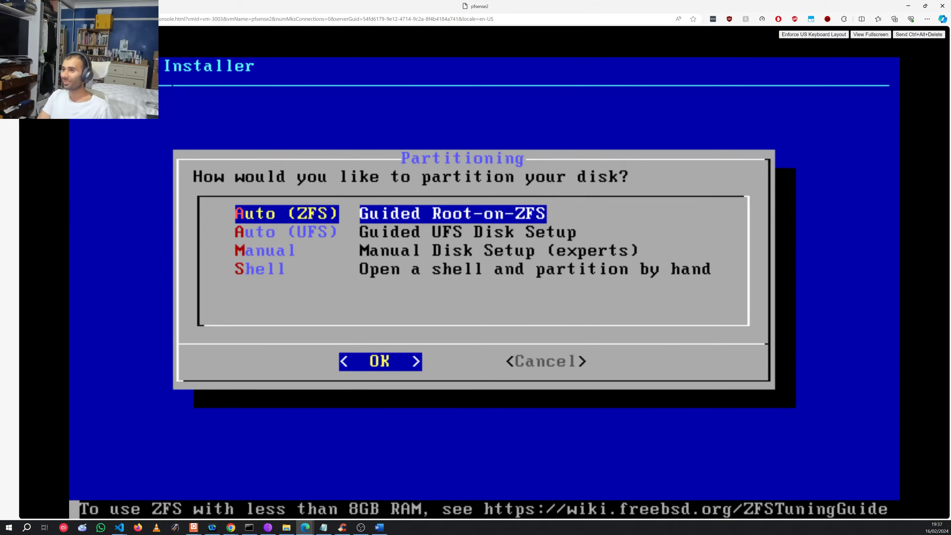
{"action": "key", "text": "Return"}
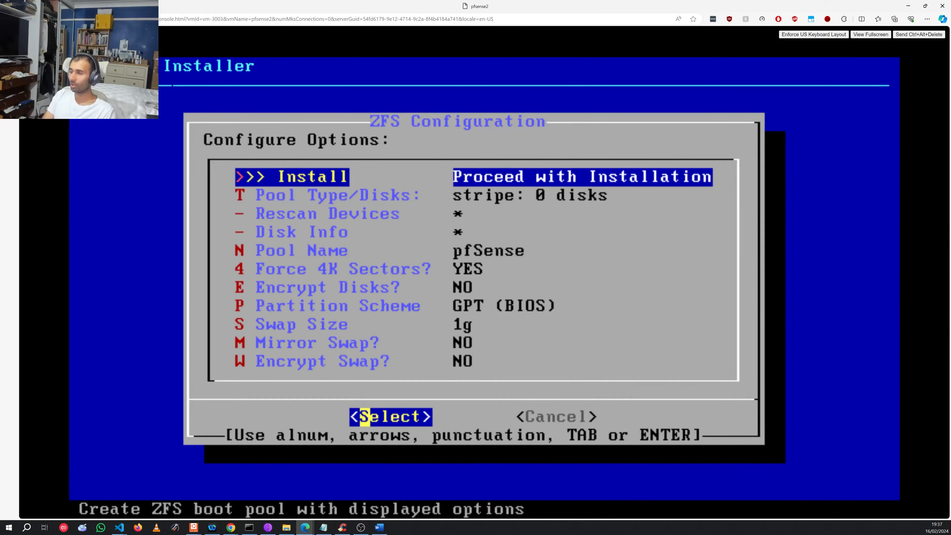
Step: Configure the ZFS pool as a stripe on disk da0
{"action": "key", "text": "Return"}
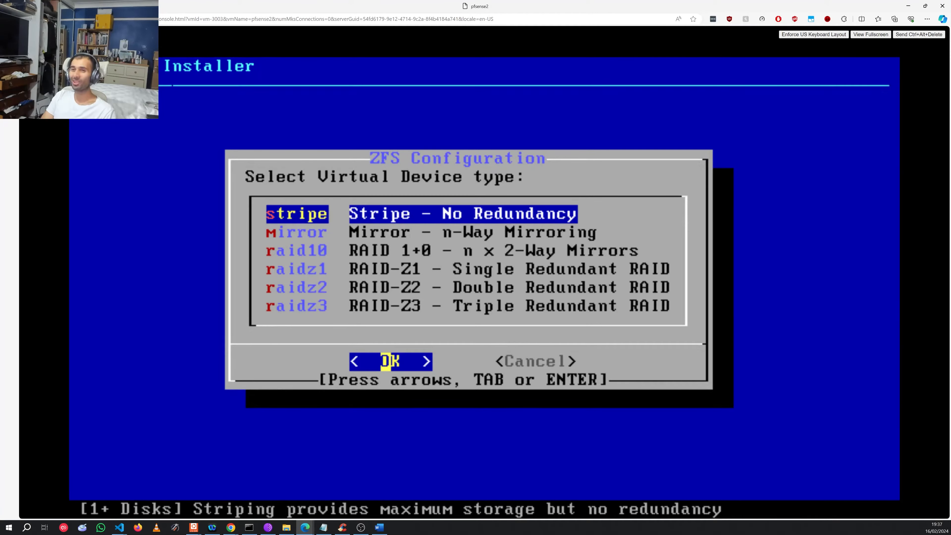
{"action": "key", "text": "Return"}
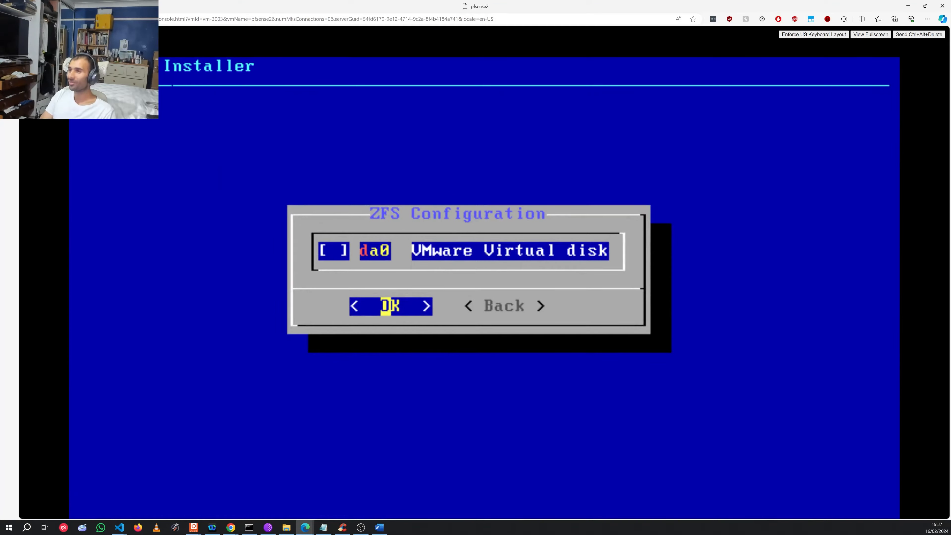
{"action": "key", "text": "space"}
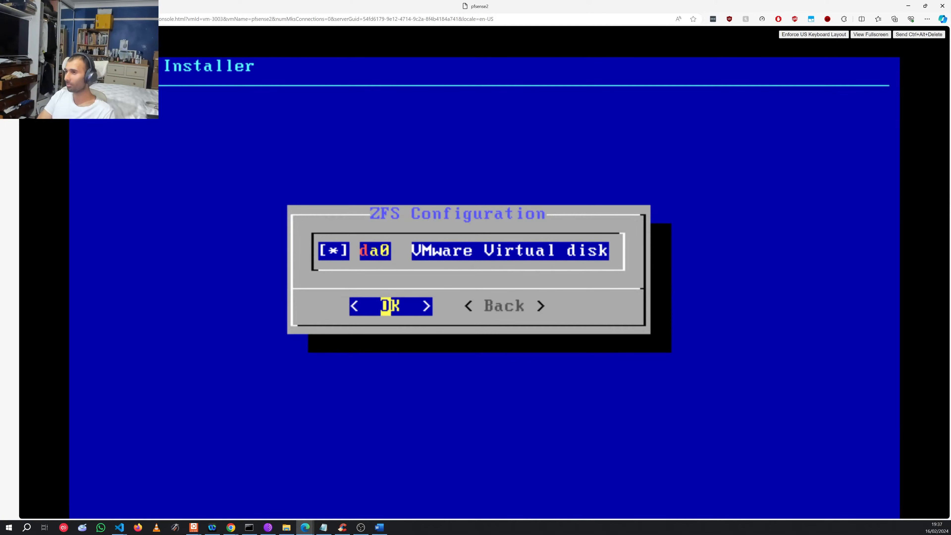
{"action": "key", "text": "Return"}
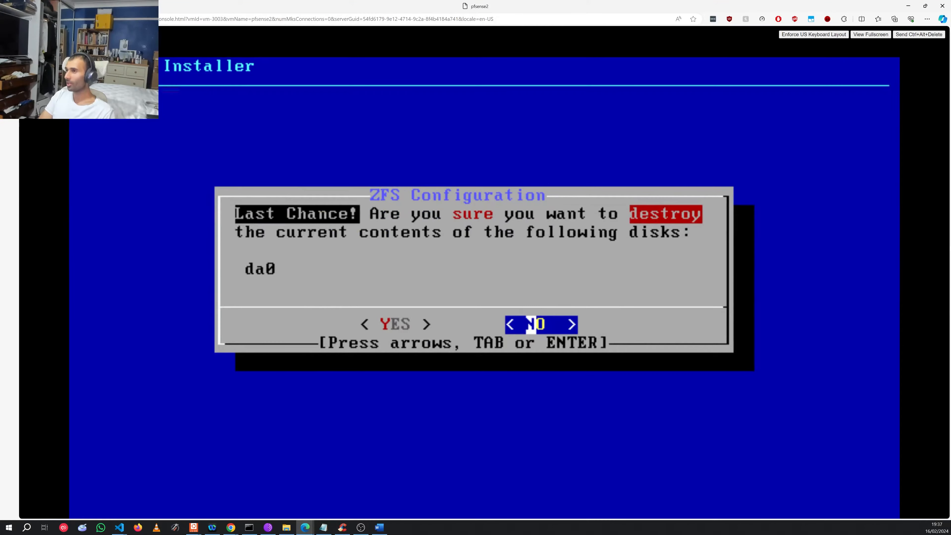
Step: Approve wiping da0 to install pfSense, then reboot into the installed system
{"action": "key", "text": "Left"}
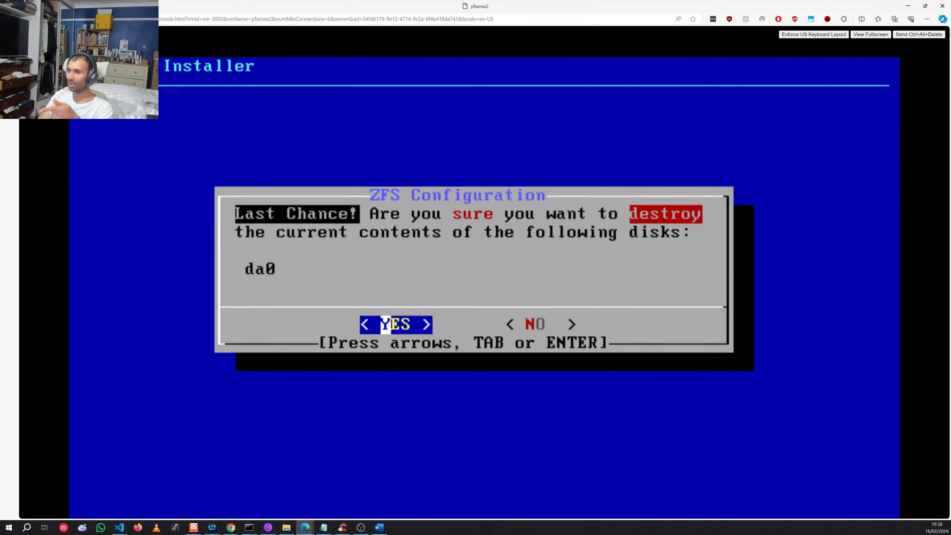
{"action": "key", "text": "Return"}
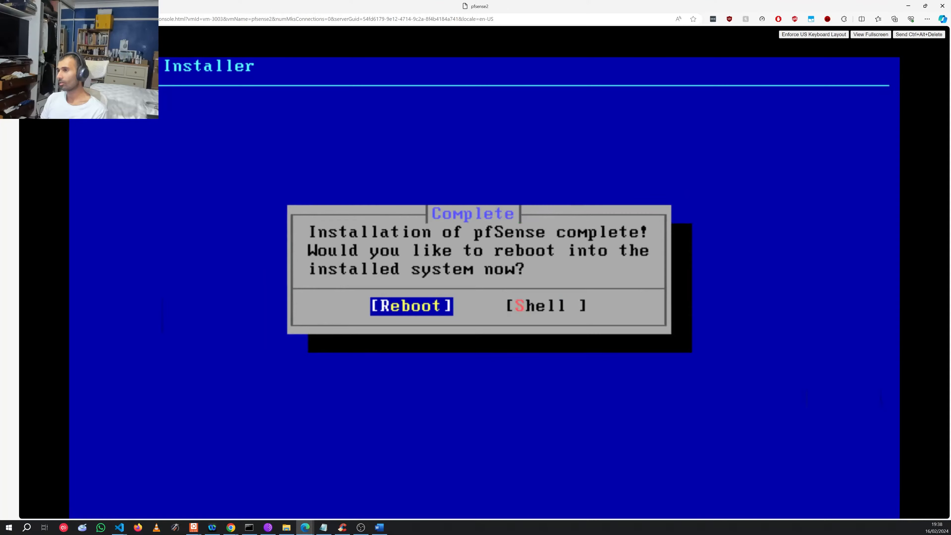
{"action": "key", "text": "Return"}
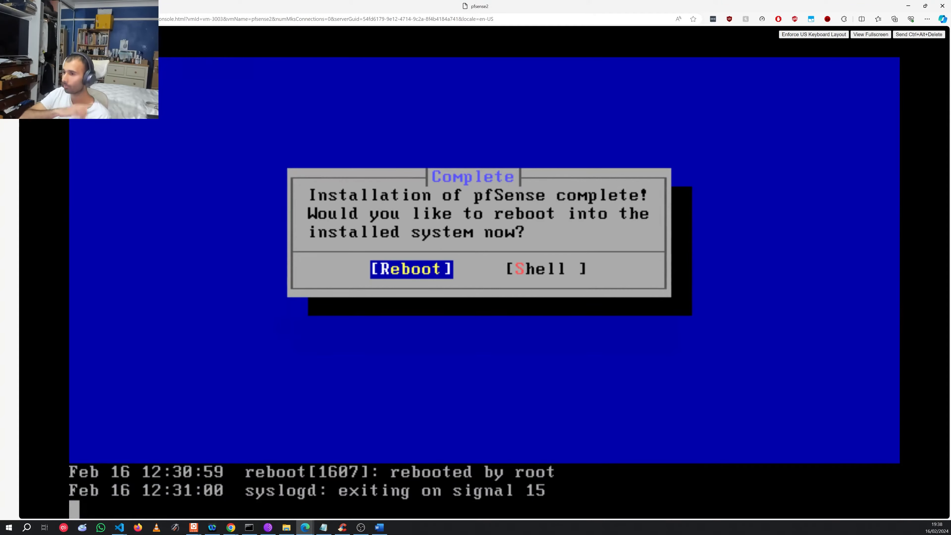
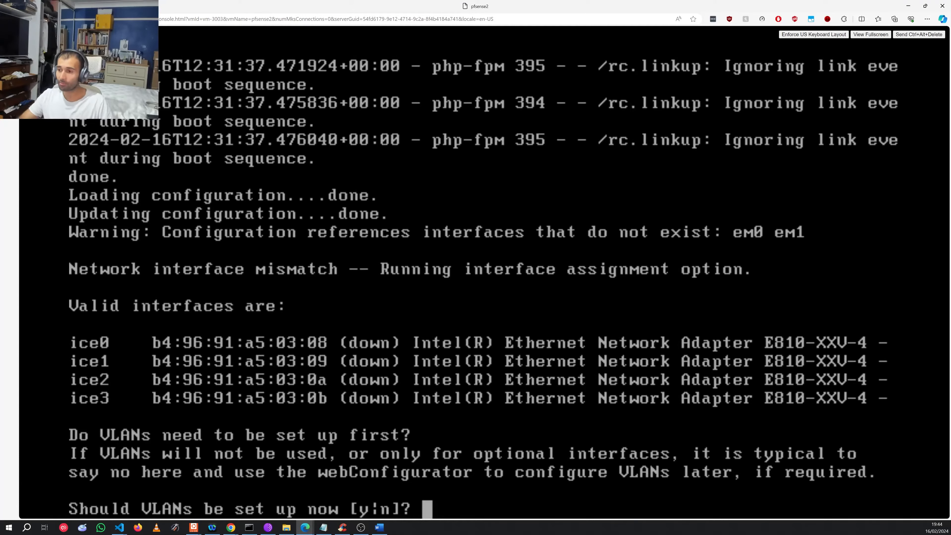
Step: Answer y to the 'Should VLANs be set up now' prompt on the pfSense2 console
{"action": "type", "text": "y"}
{"action": "key", "text": "Return"}
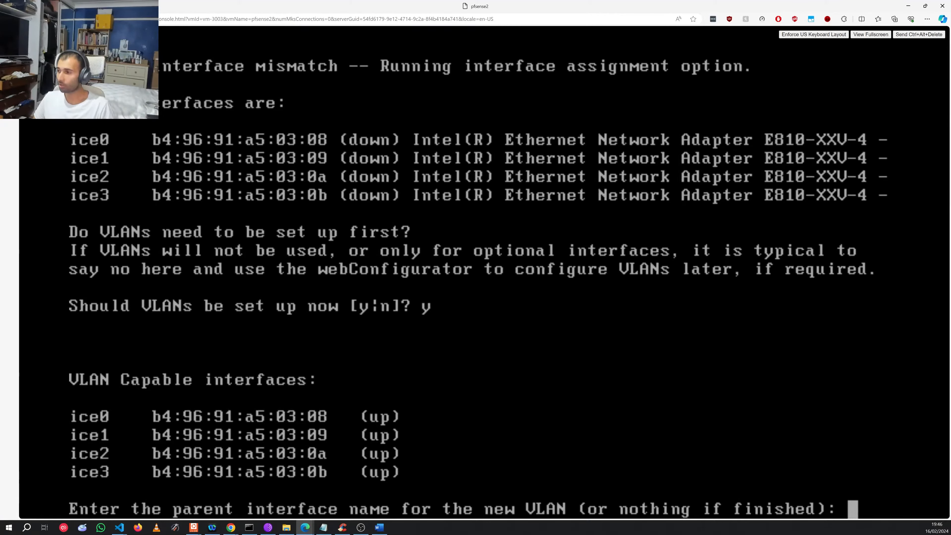
Step: Enter ice1 as the VLAN parent interface, correcting the typo first
{"action": "type", "text": "ic"}
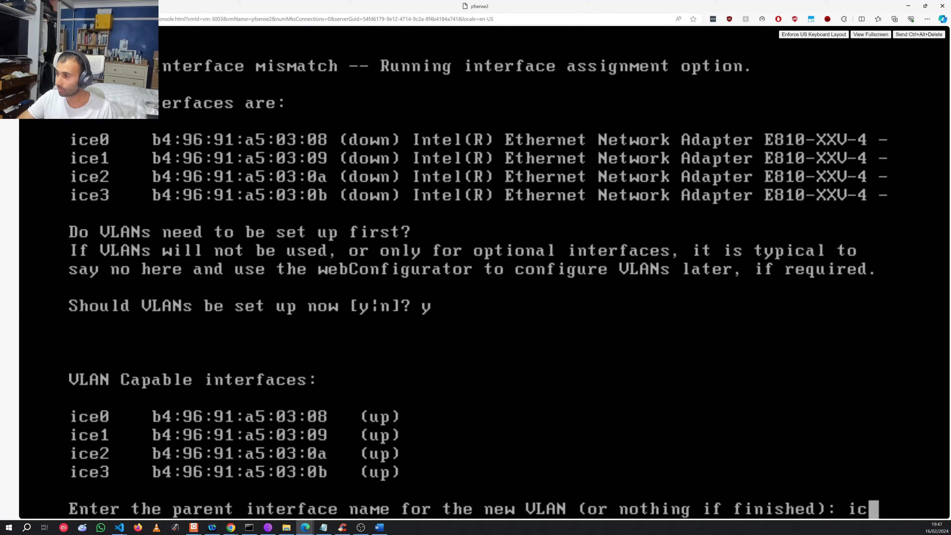
{"action": "key", "text": "BackSpace"}
{"action": "key", "text": "BackSpace"}
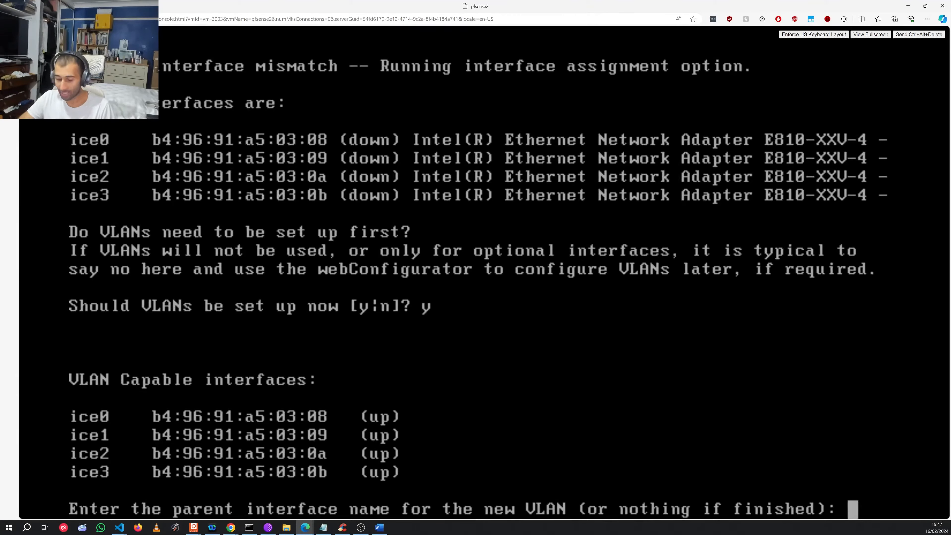
{"action": "type", "text": "ice1"}
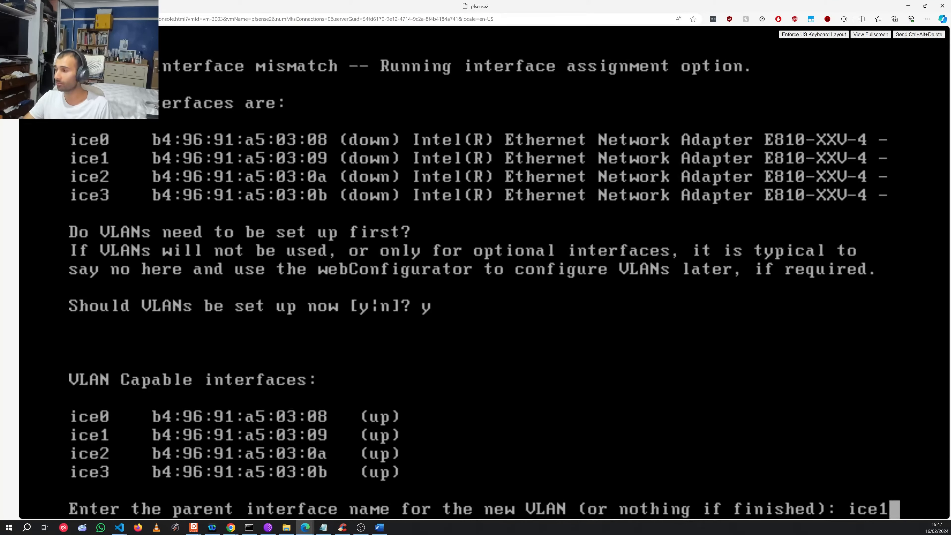
{"action": "key", "text": "Return"}
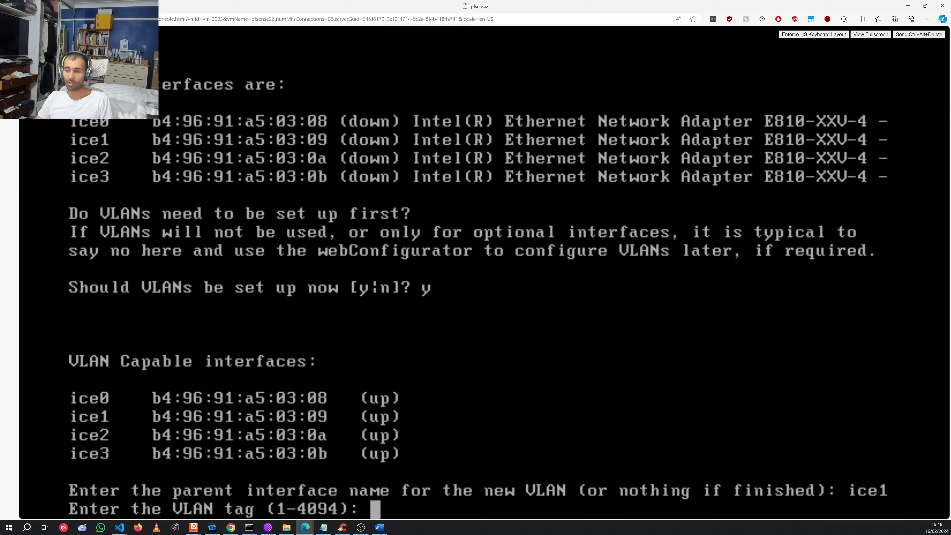
Step: Create VLAN tag 10 on ice1, try 'management' as a parent, then end VLAN setup
{"action": "type", "text": "10"}
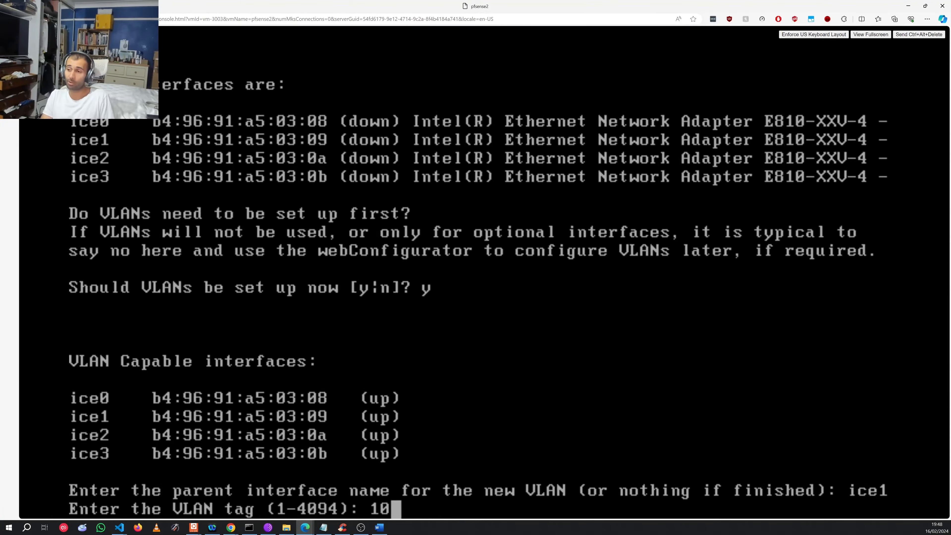
{"action": "key", "text": "Return"}
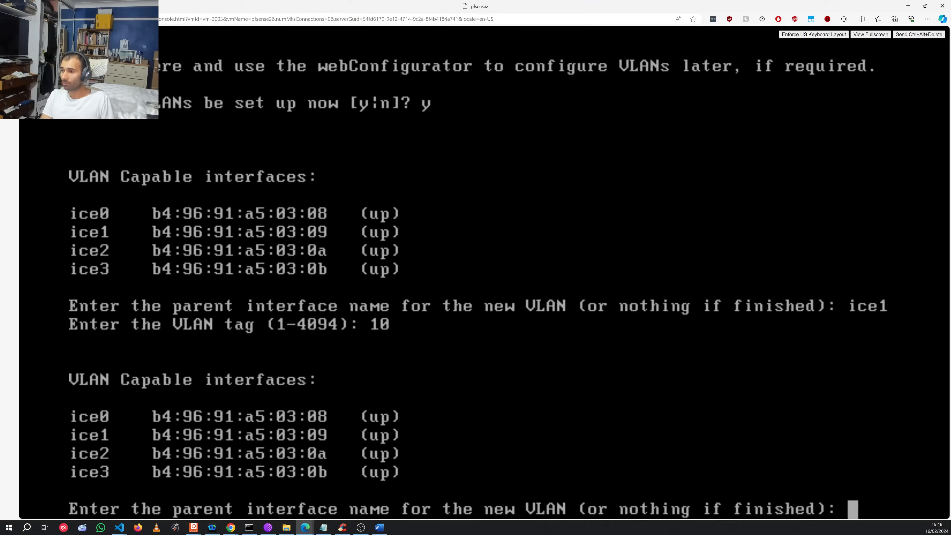
{"action": "type", "text": "m"}
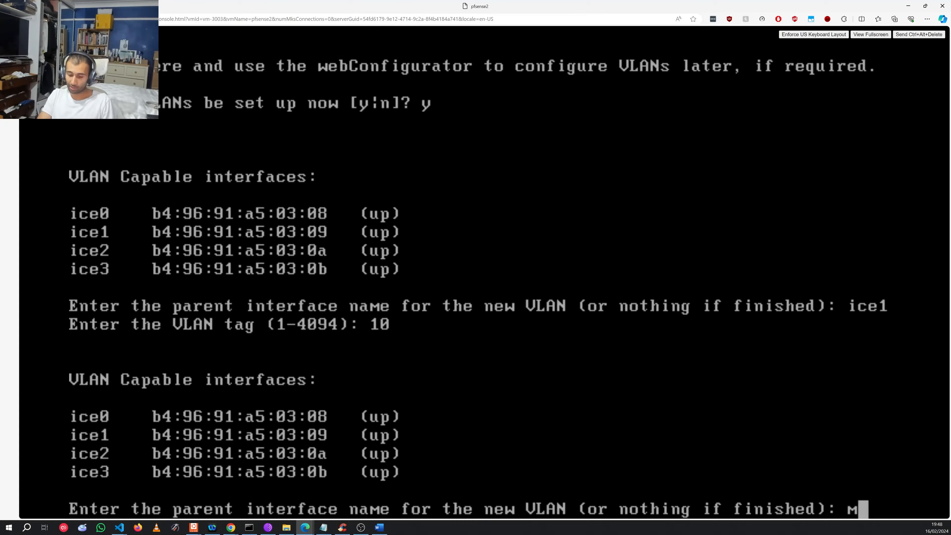
{"action": "type", "text": "anage"}
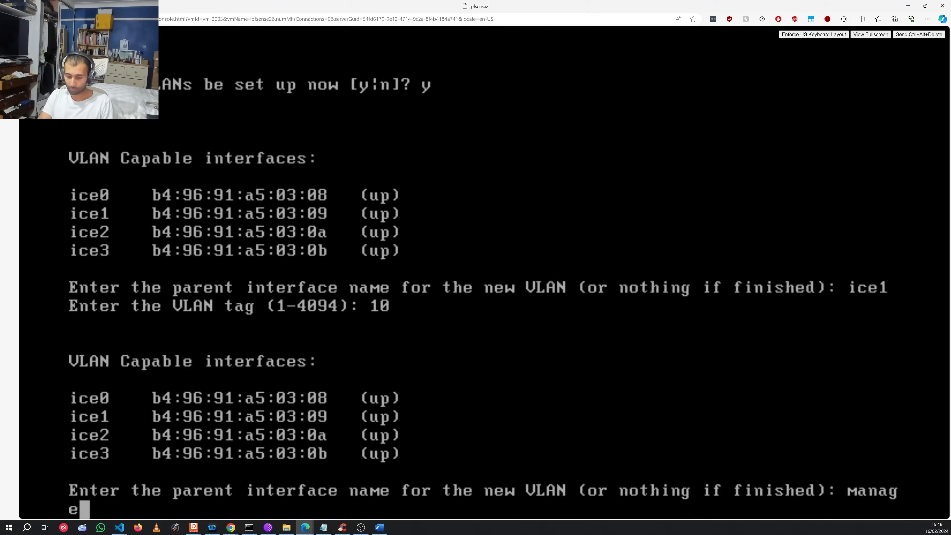
{"action": "type", "text": "ment"}
{"action": "key", "text": "Return"}
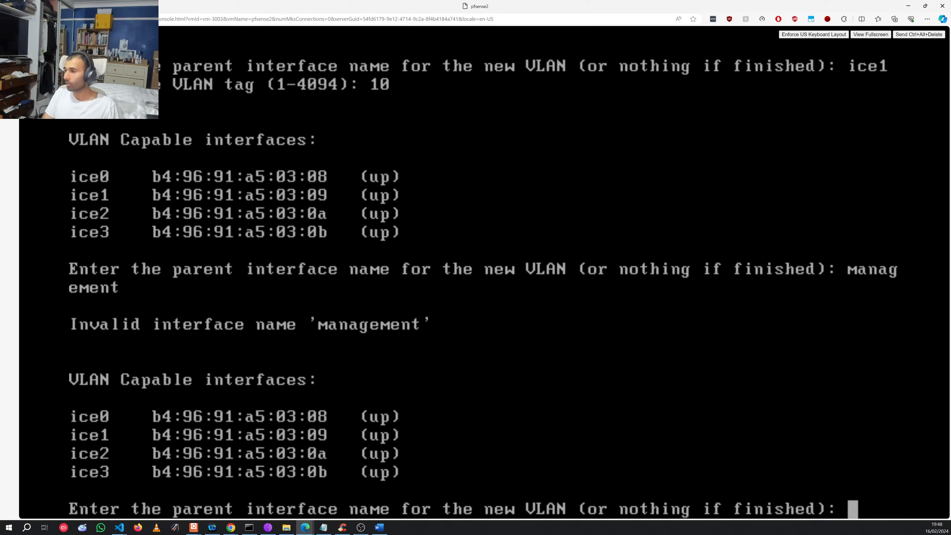
{"action": "key", "text": "Return"}
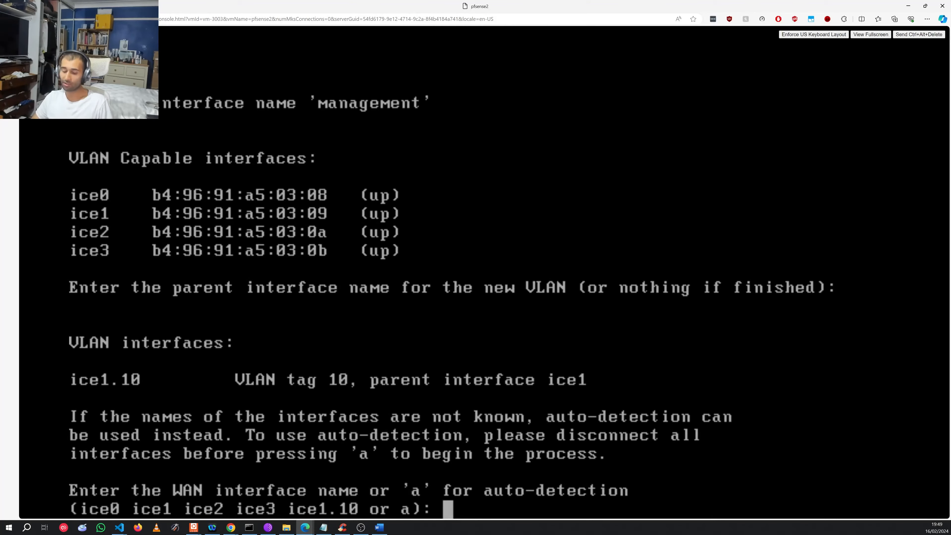
Step: Enter ice0 at the WAN interface prompt, fixing the last character
{"action": "type", "text": "ice0"}
{"action": "key", "text": "BackSpace"}
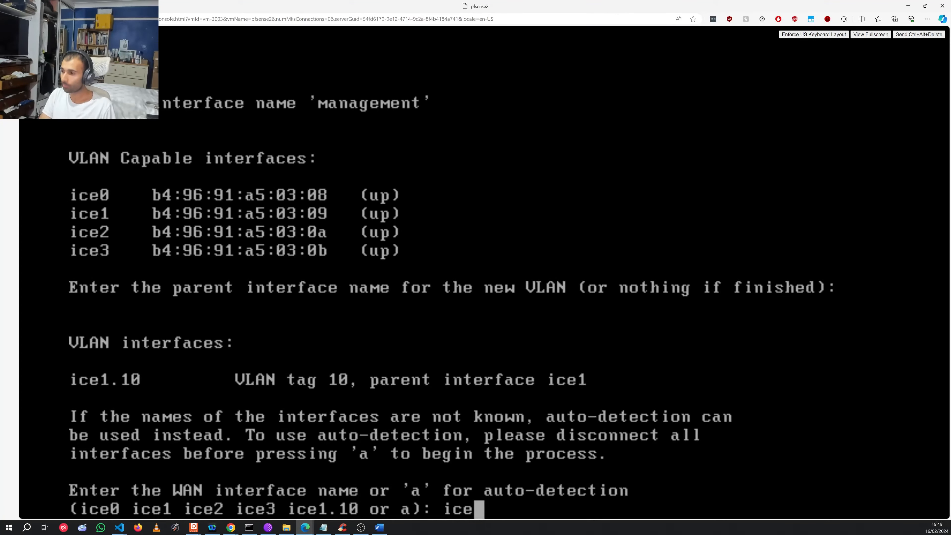
{"action": "type", "text": "0"}
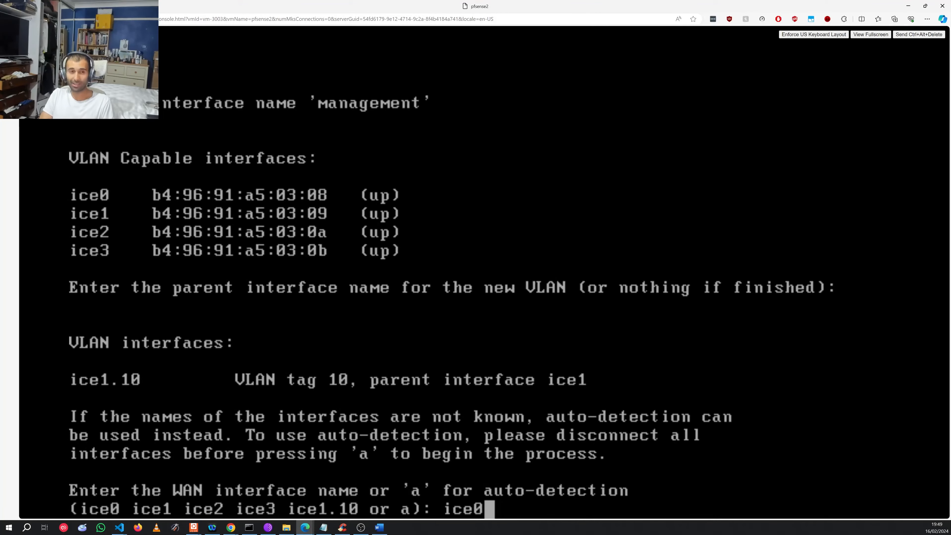
{"action": "key", "text": "Return"}
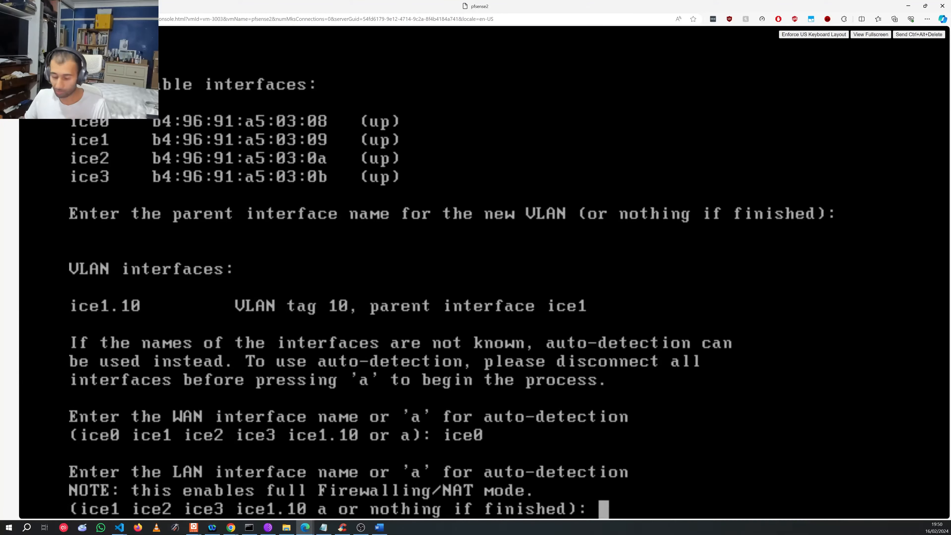
Step: Set ice1 as the LAN interface and leave Optional 1 unassigned
{"action": "type", "text": "ice1"}
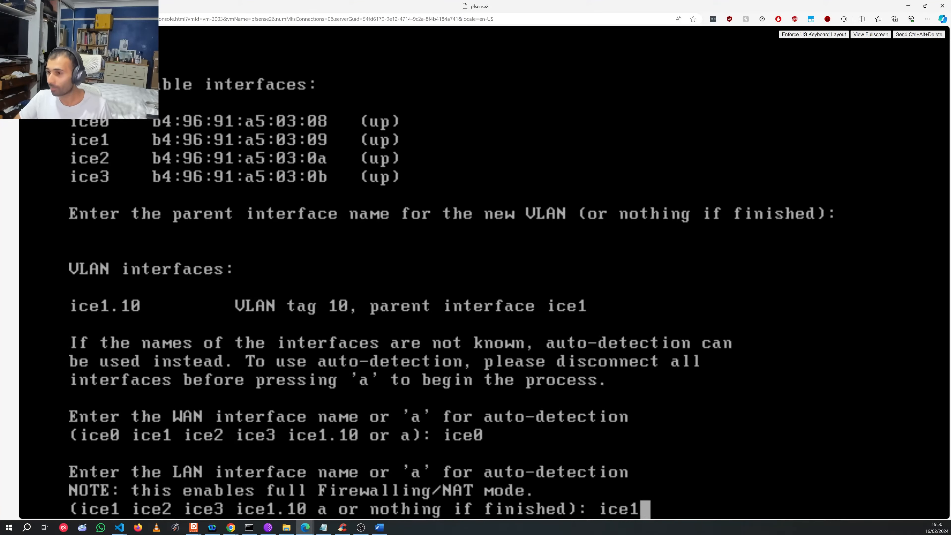
{"action": "key", "text": "Return"}
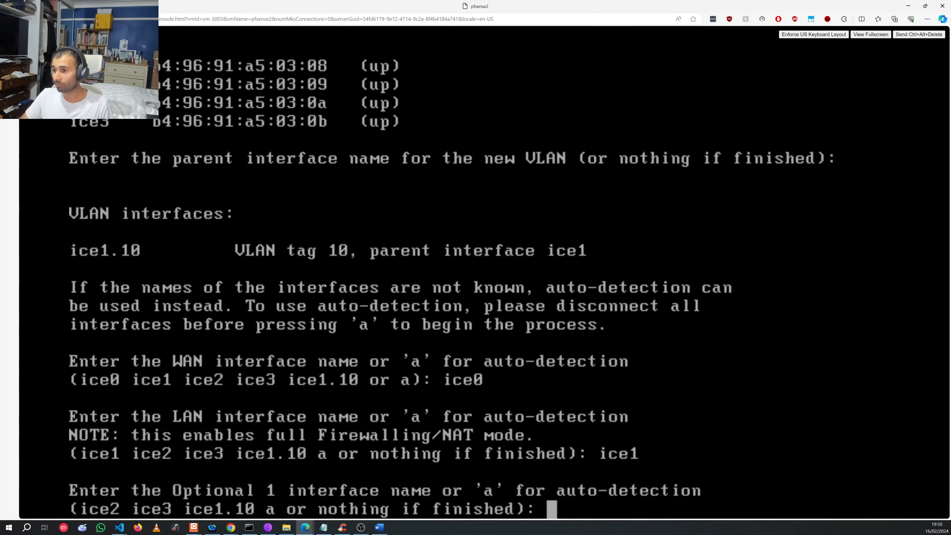
{"action": "key", "text": "Return"}
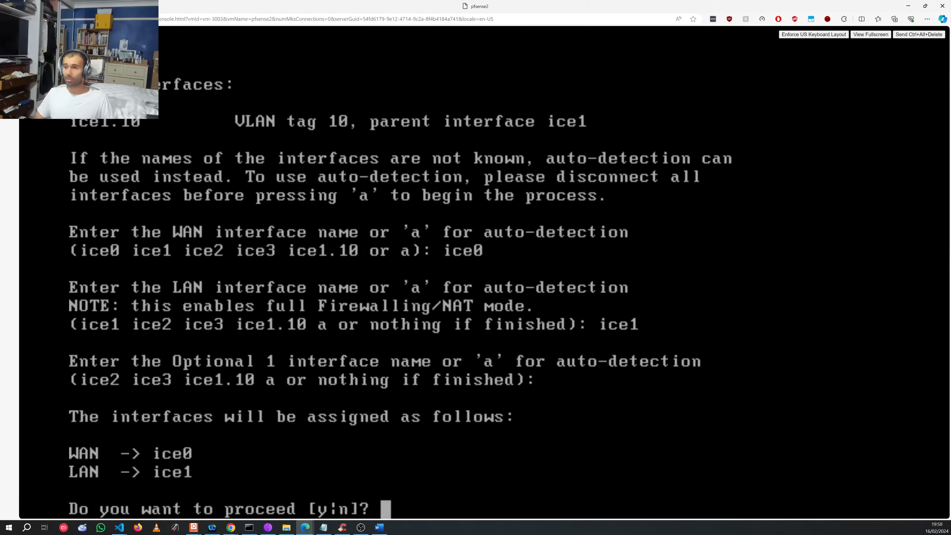
Step: Confirm the ice0 WAN / ice1 LAN assignment with y and let pfSense boot to the main menu
{"action": "type", "text": "y"}
{"action": "key", "text": "Return"}
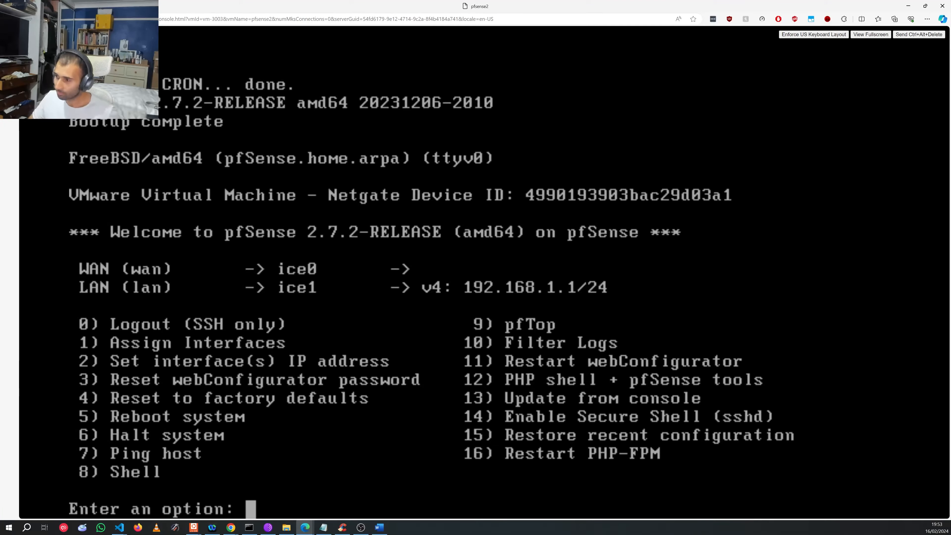
Step: Choose menu option 1, agree to VLAN setup, and clear the existing VLANs
{"action": "type", "text": "1"}
{"action": "key", "text": "Return"}
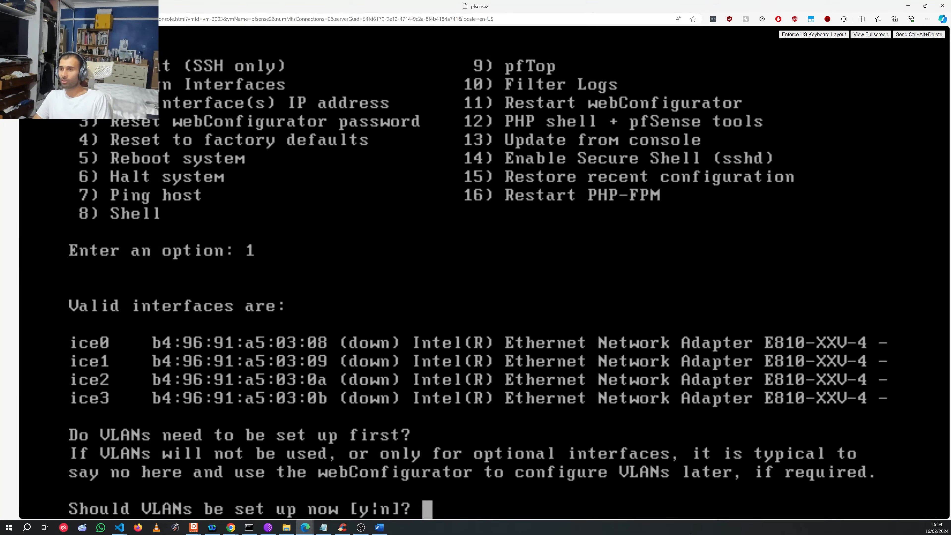
{"action": "type", "text": "y"}
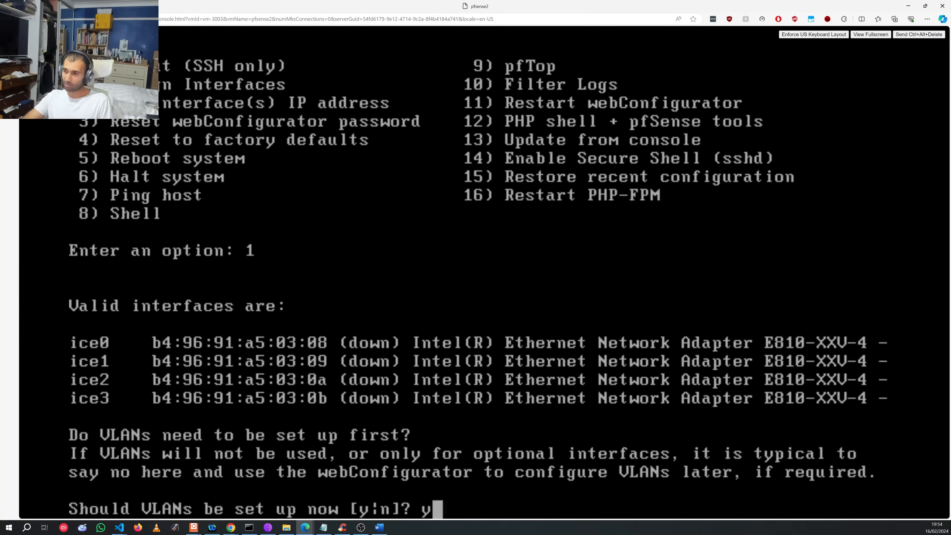
{"action": "key", "text": "Return"}
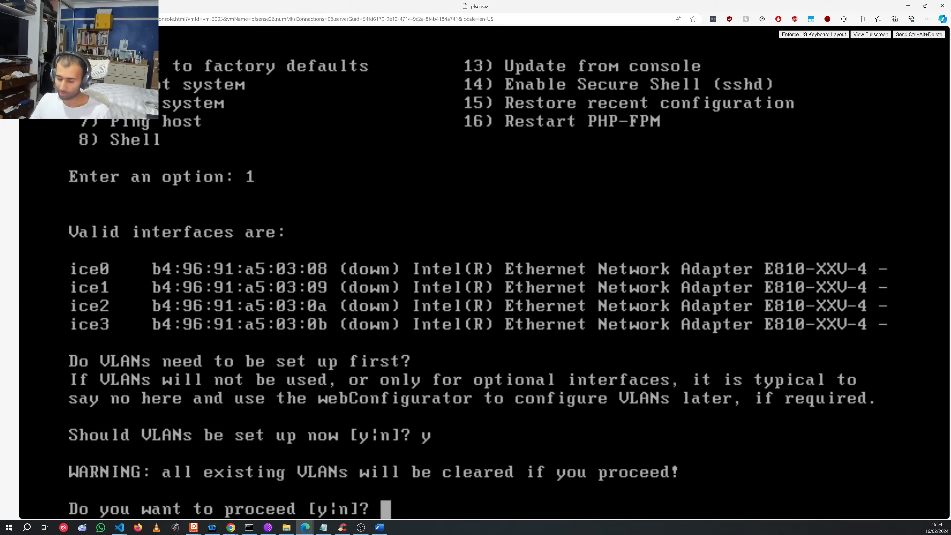
{"action": "type", "text": "y"}
{"action": "key", "text": "Return"}
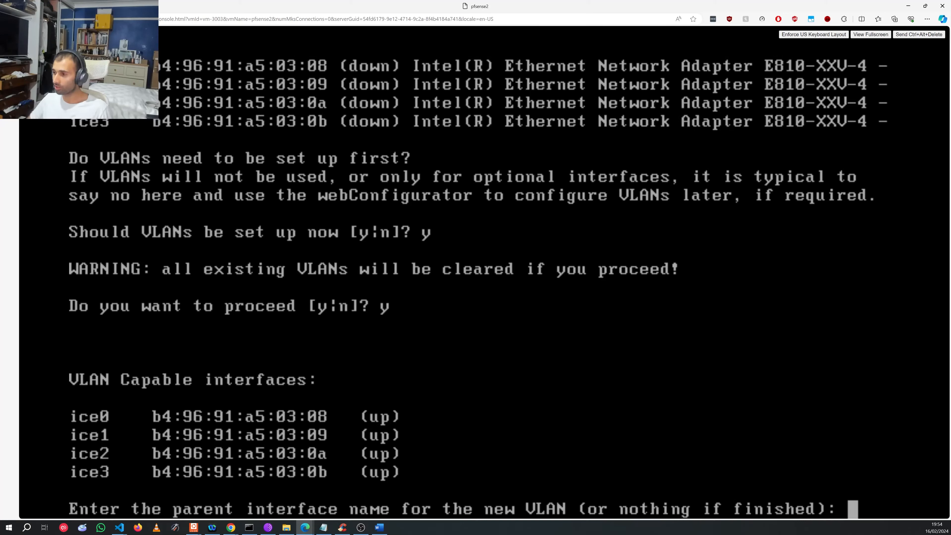
Step: Add VLANs tagged 10, 8 and 5 on parent interface ice1
{"action": "type", "text": "ice"}
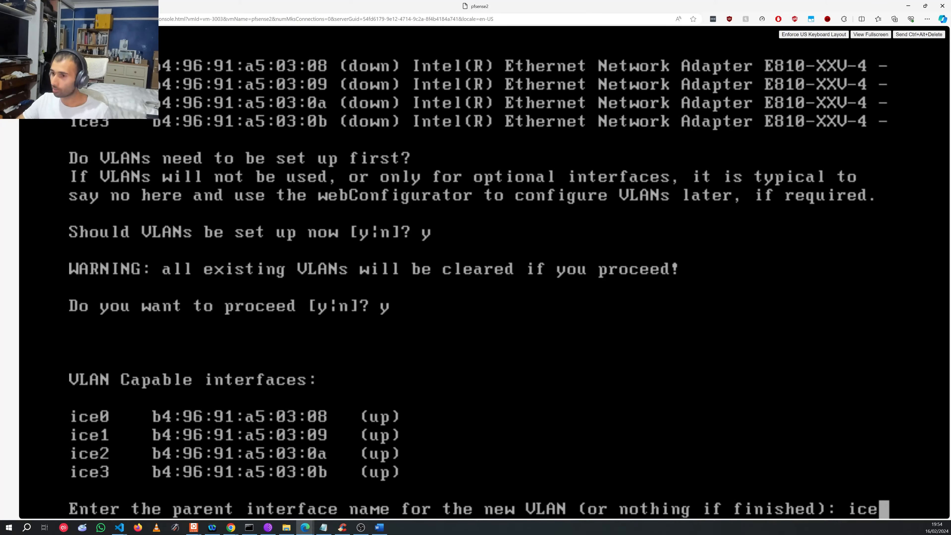
{"action": "type", "text": "1"}
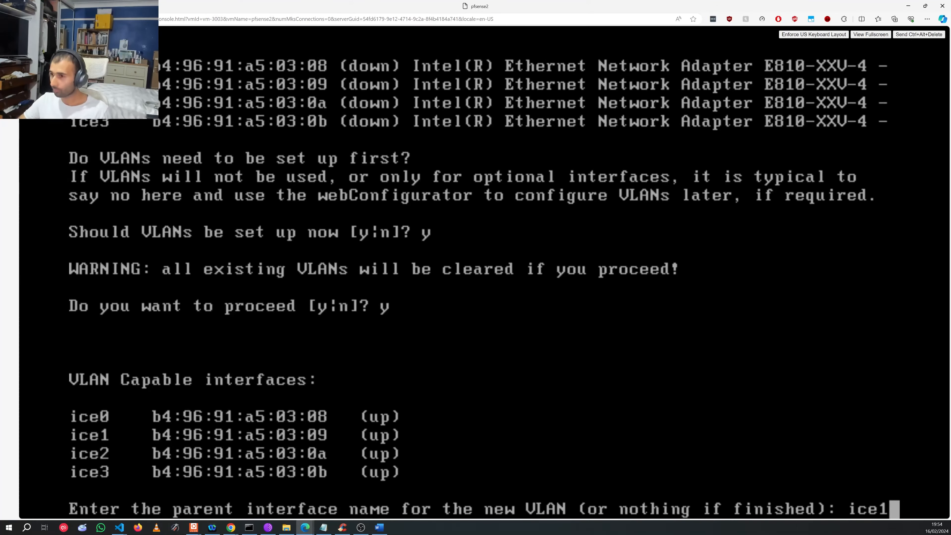
{"action": "key", "text": "Return"}
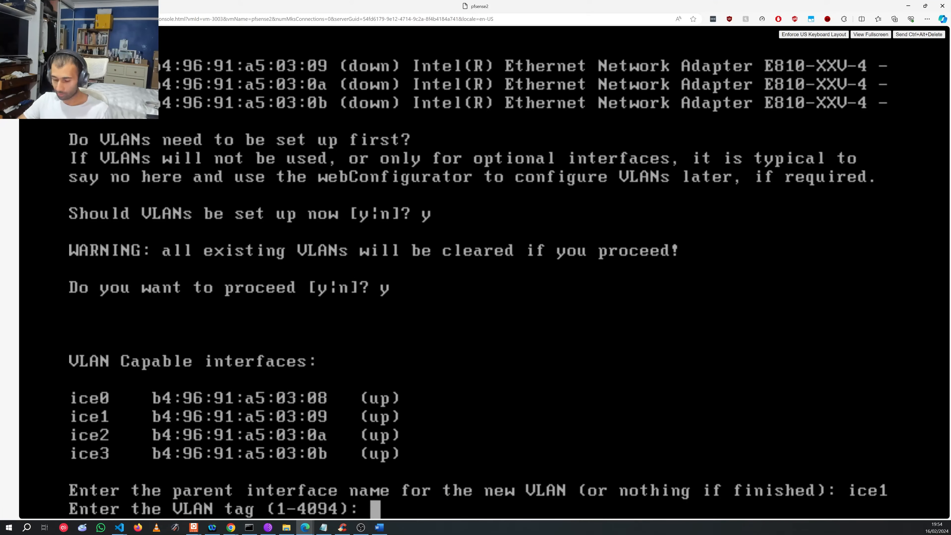
{"action": "type", "text": "10"}
{"action": "key", "text": "Return"}
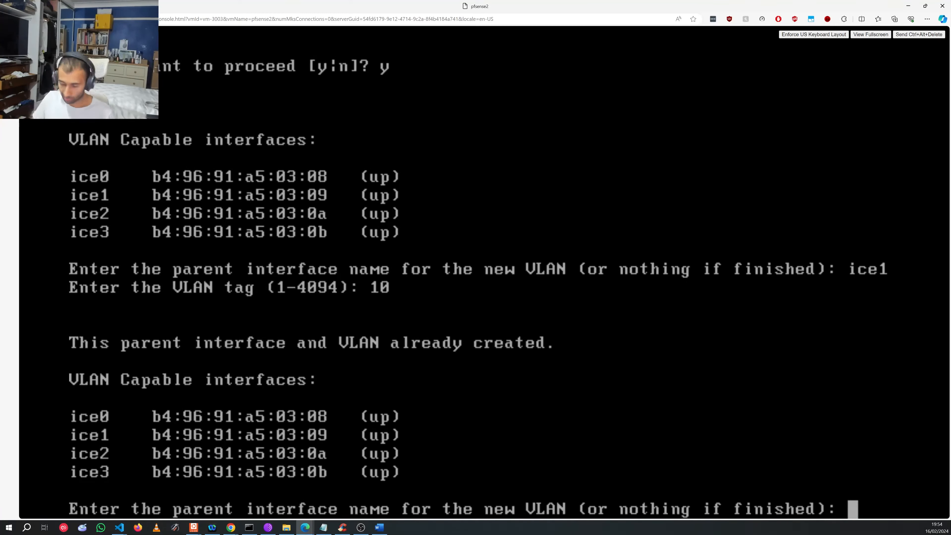
{"action": "type", "text": "ice1"}
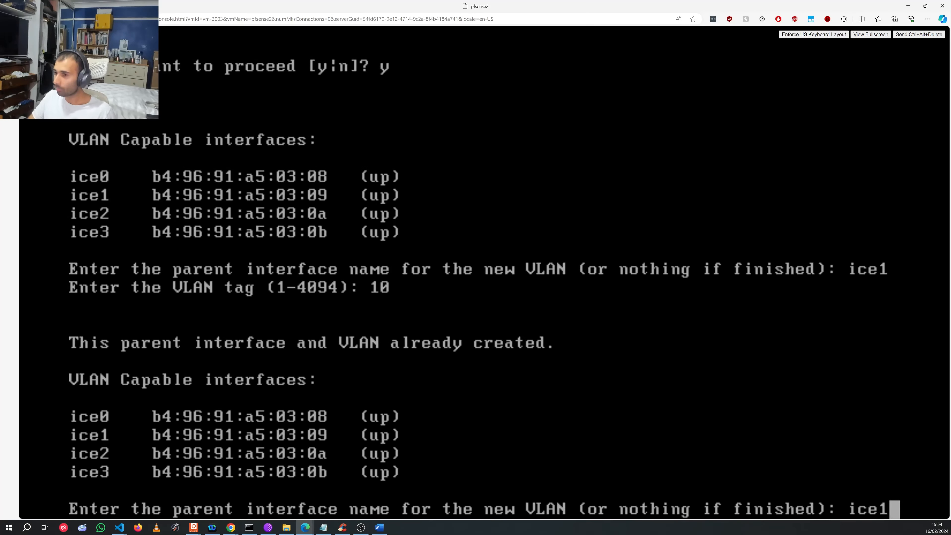
{"action": "key", "text": "Return"}
{"action": "type", "text": "8"}
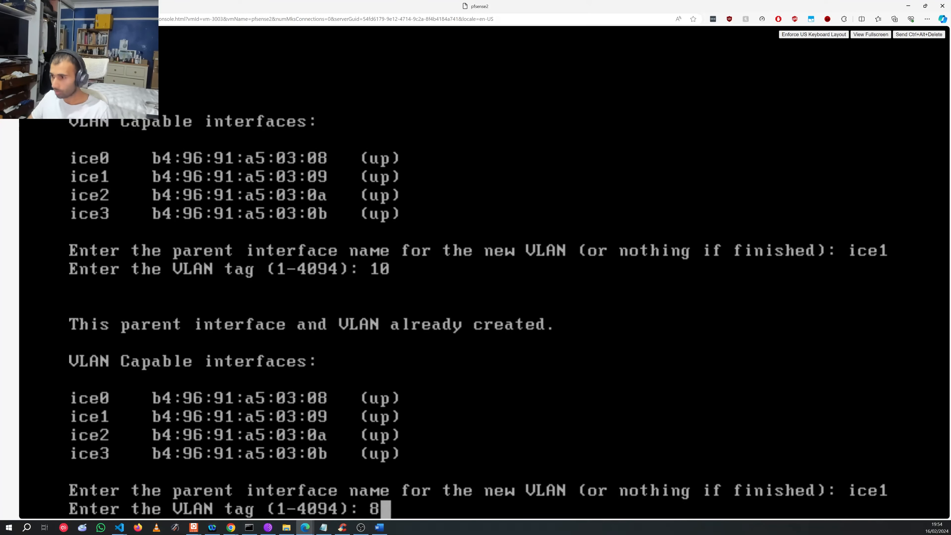
{"action": "key", "text": "Return"}
{"action": "type", "text": "ice1"}
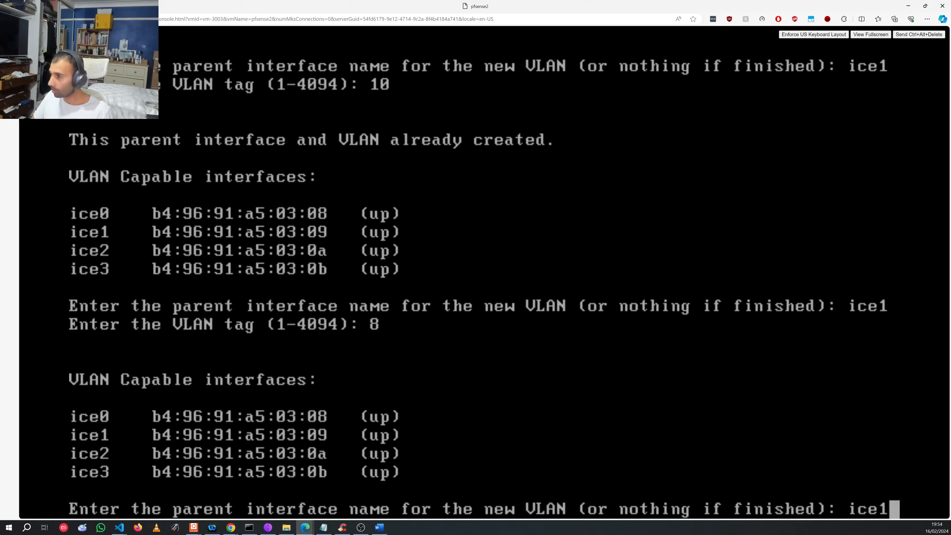
{"action": "key", "text": "Return"}
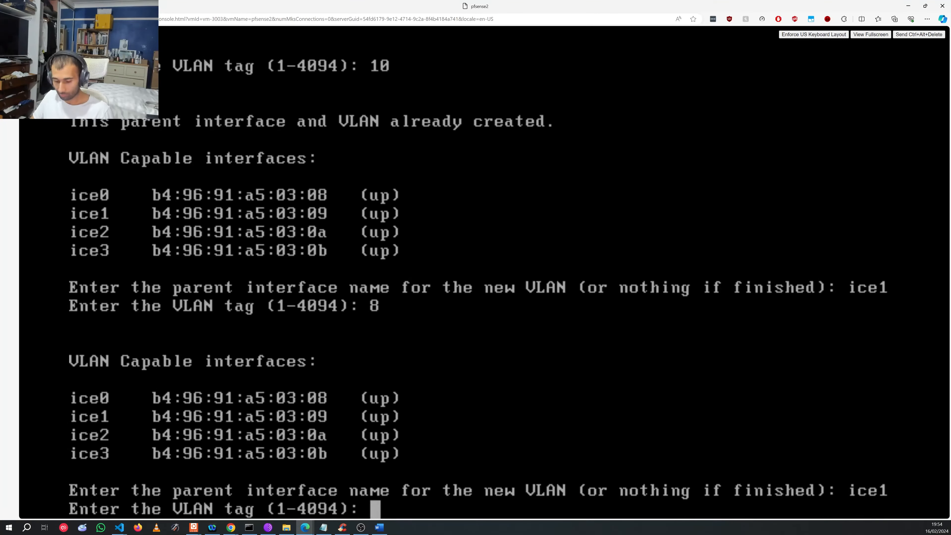
{"action": "type", "text": "5"}
{"action": "key", "text": "Return"}
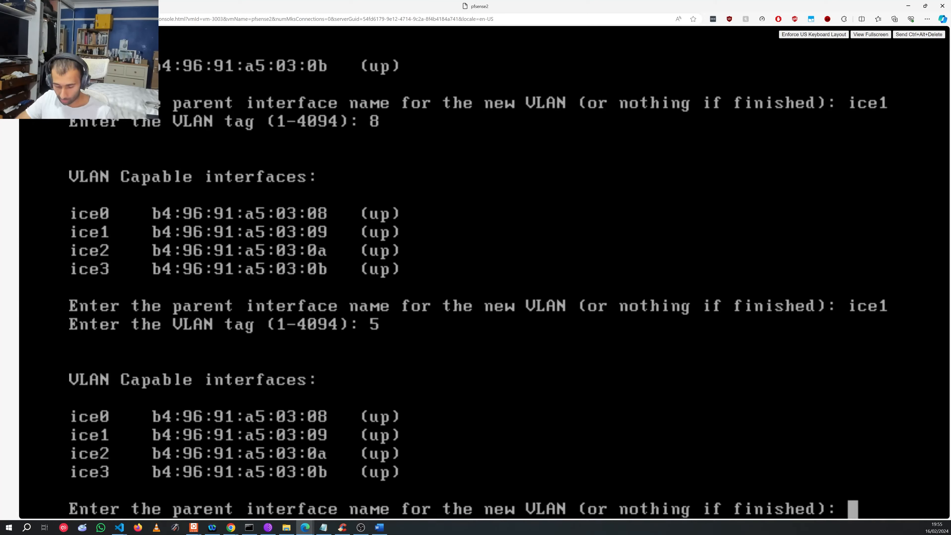
Step: Add VLANs tagged 12 and 13 on parent interface ice1
{"action": "type", "text": "ice1"}
{"action": "key", "text": "Return"}
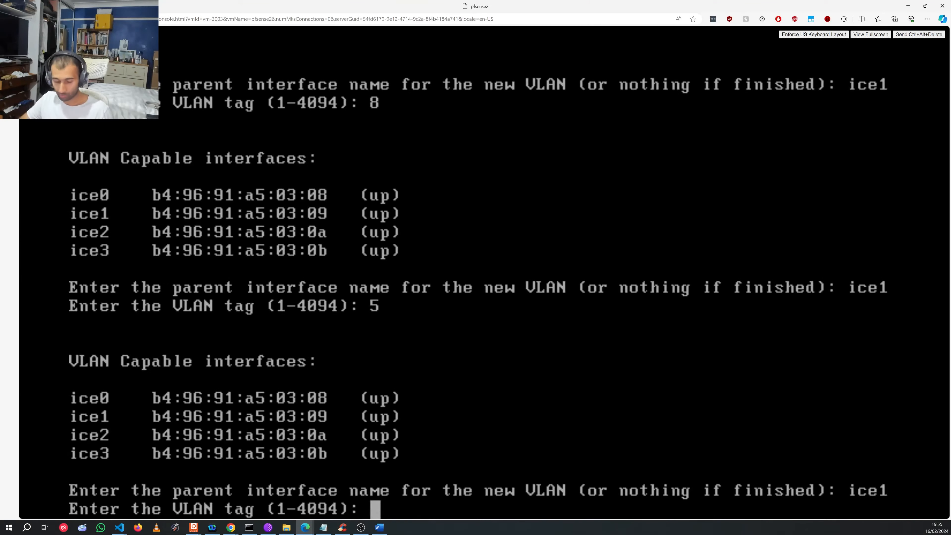
{"action": "type", "text": "12"}
{"action": "key", "text": "Return"}
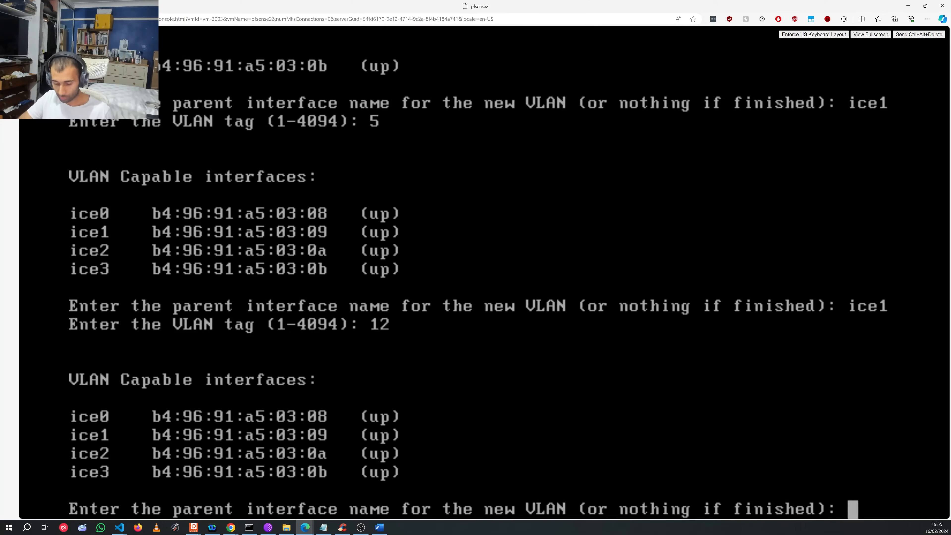
{"action": "type", "text": "ice1"}
{"action": "key", "text": "Return"}
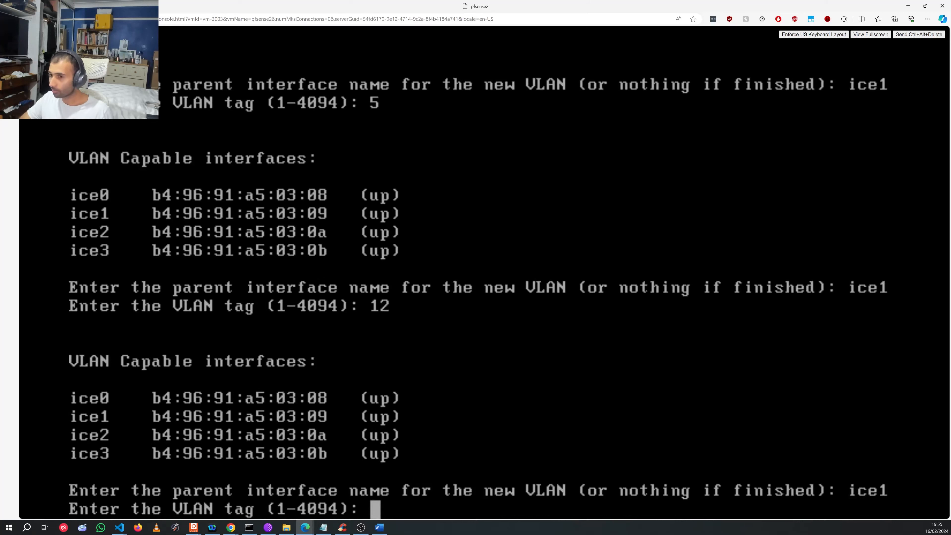
{"action": "type", "text": "13"}
{"action": "key", "text": "Return"}
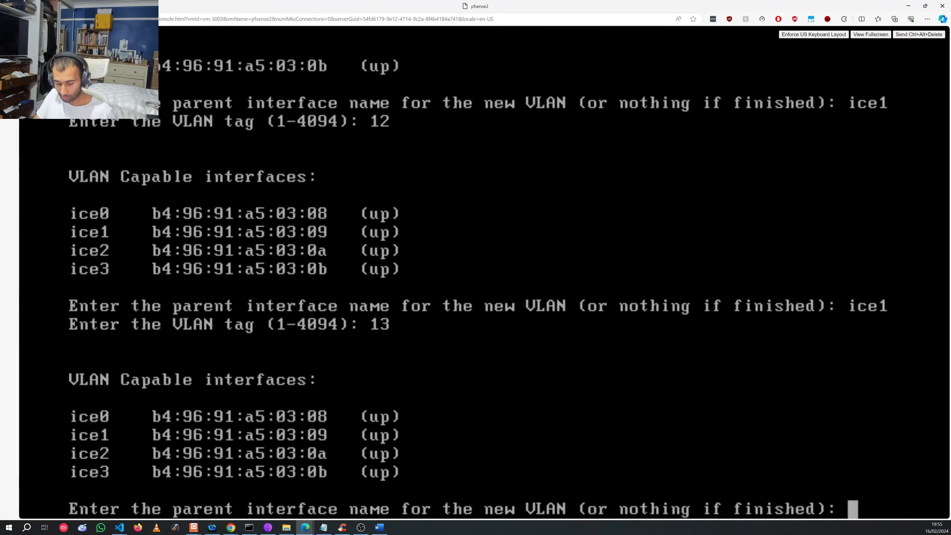
Step: Retry duplicate VLAN tag 5 on ice1, then add VLAN tag 4 on ice1
{"action": "type", "text": "ice"}
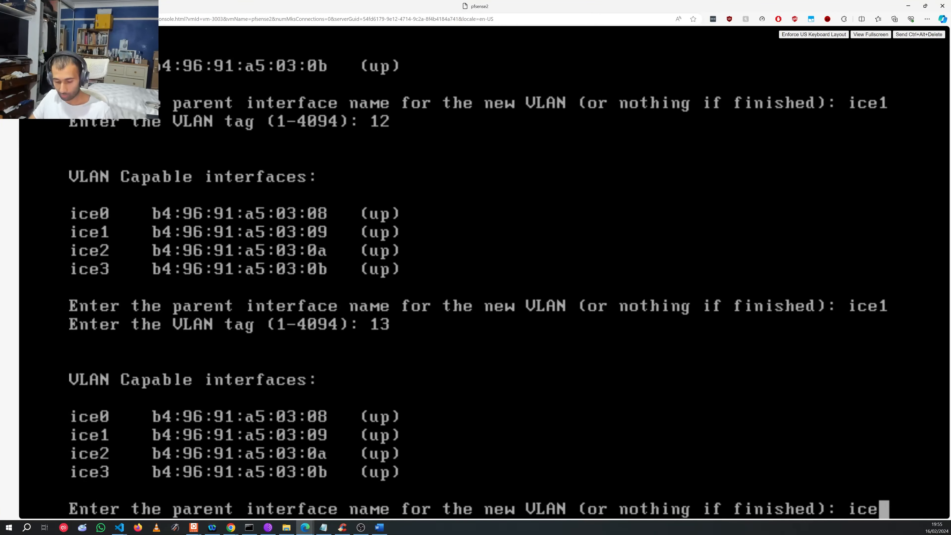
{"action": "type", "text": "1"}
{"action": "key", "text": "Return"}
{"action": "type", "text": "5"}
{"action": "key", "text": "Return"}
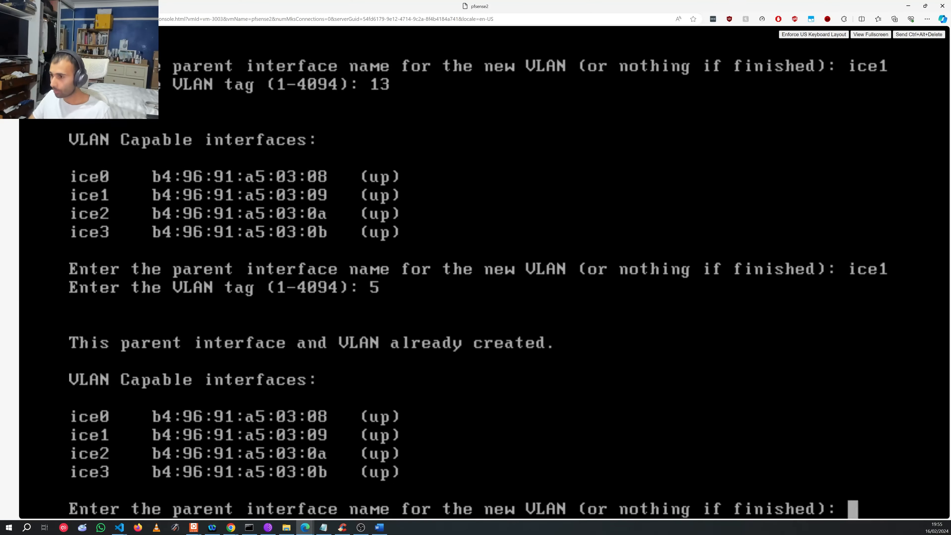
{"action": "type", "text": "ice"}
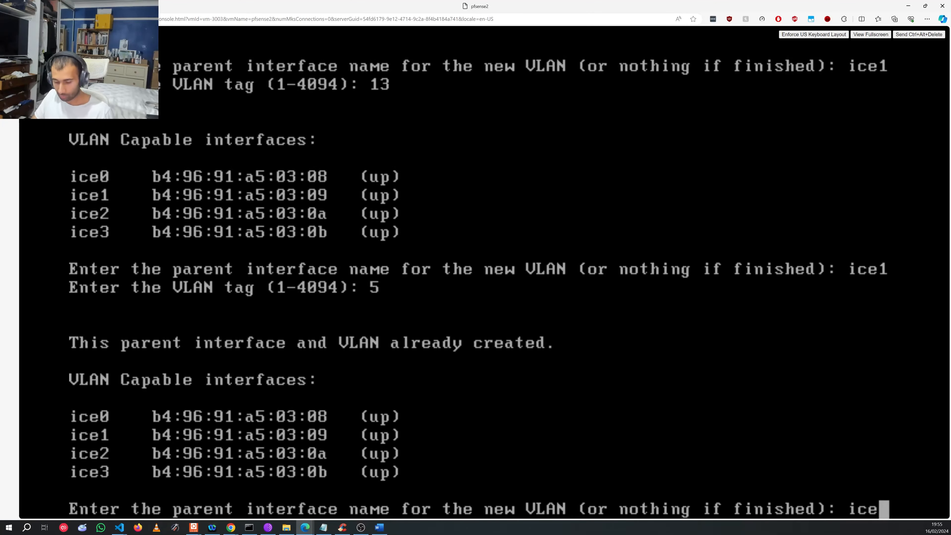
{"action": "type", "text": "1"}
{"action": "key", "text": "Return"}
{"action": "type", "text": "4"}
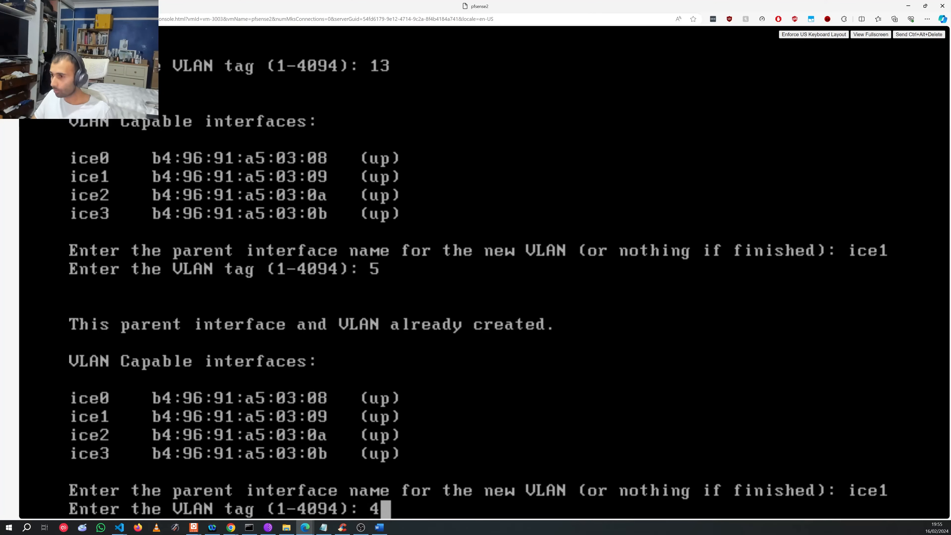
{"action": "key", "text": "Return"}
{"action": "key", "text": "Return"}
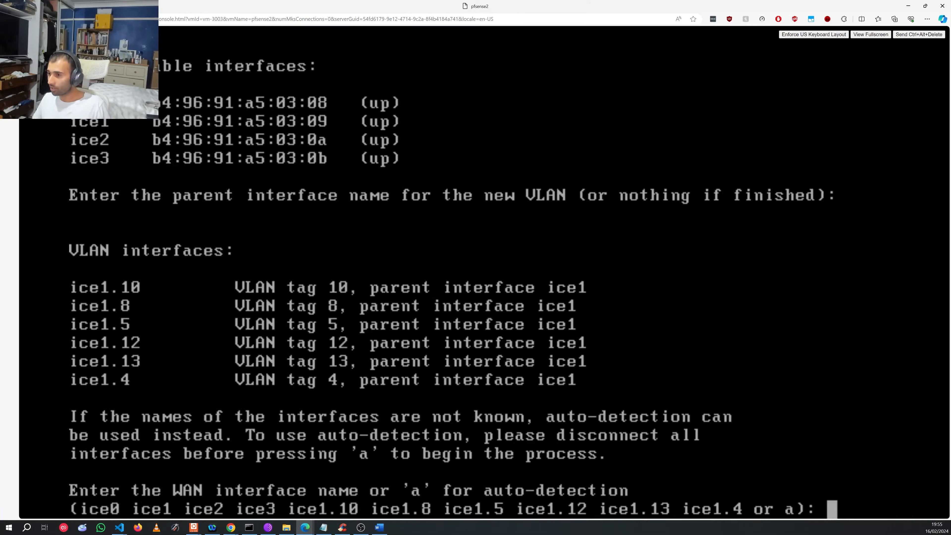
Step: Set WAN to ice0 and LAN to ice1, skip Optional 1, and confirm with y
{"action": "type", "text": "e0"}
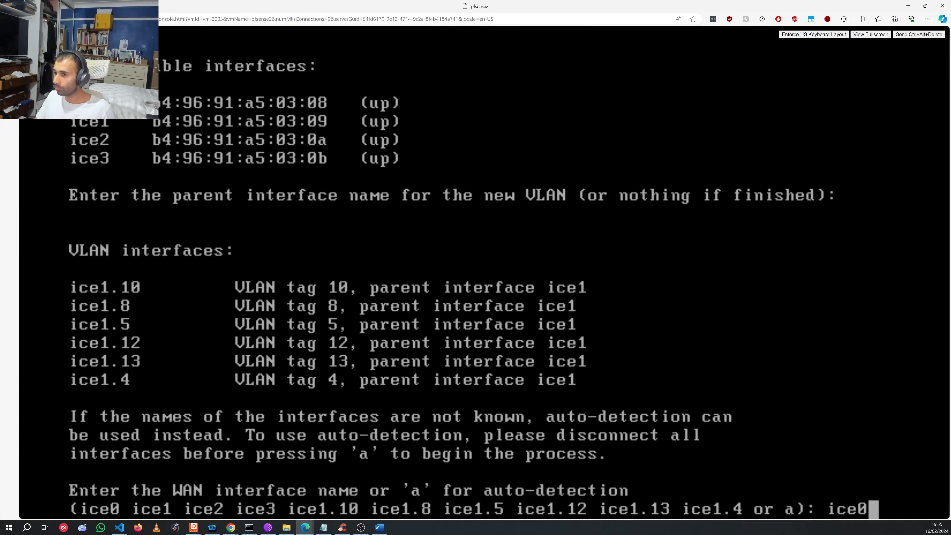
{"action": "key", "text": "Return"}
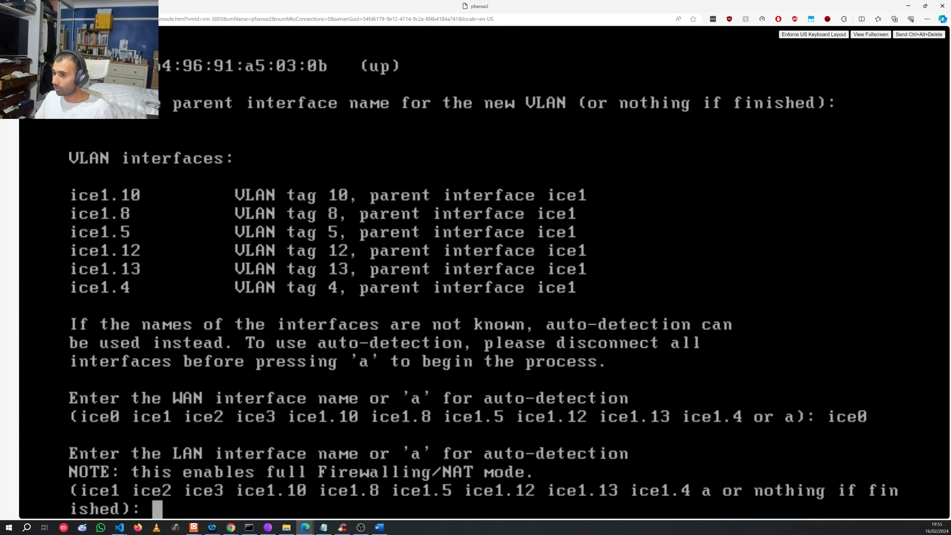
{"action": "type", "text": "ice1"}
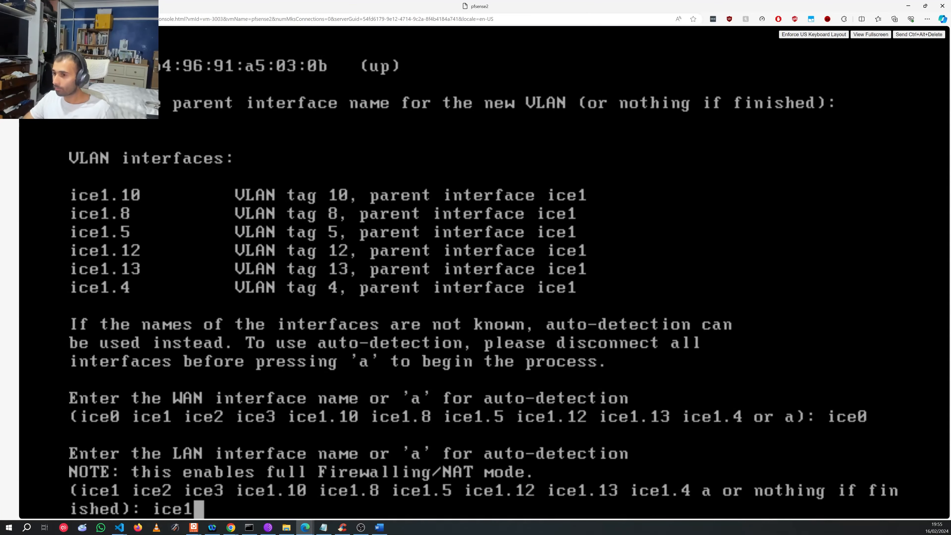
{"action": "key", "text": "Return"}
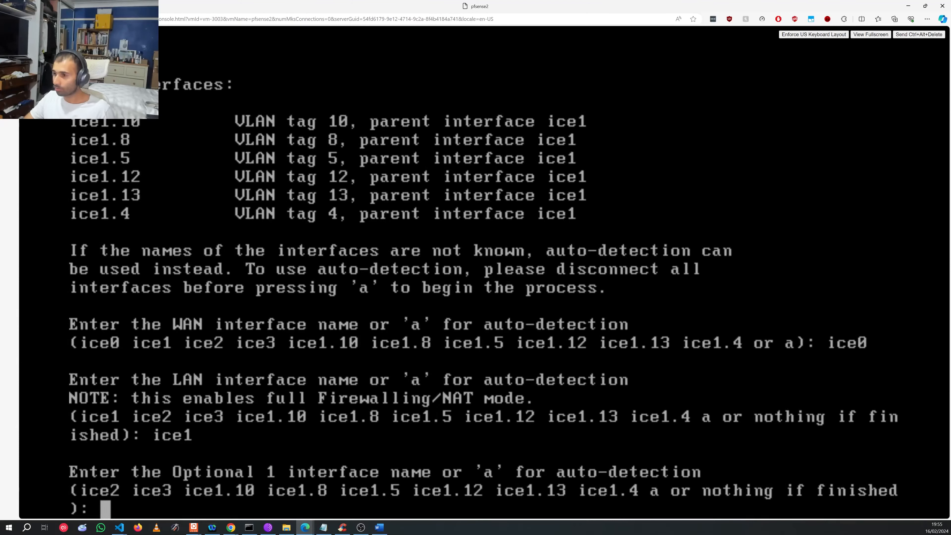
{"action": "key", "text": "Return"}
{"action": "type", "text": "y"}
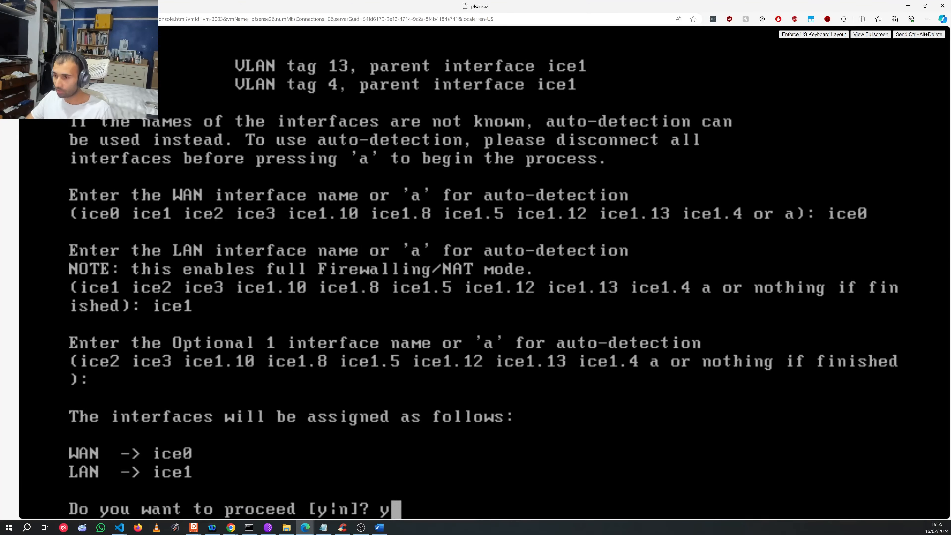
{"action": "key", "text": "Return"}
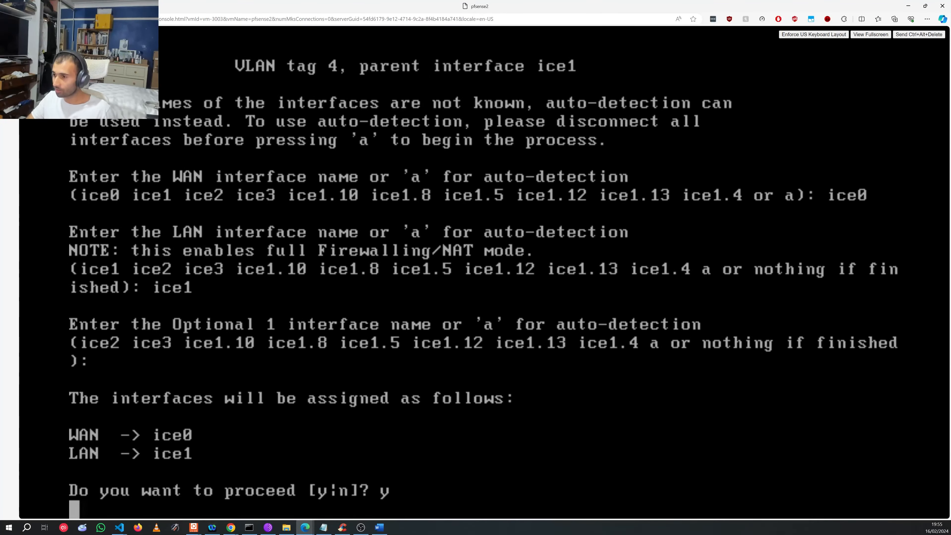